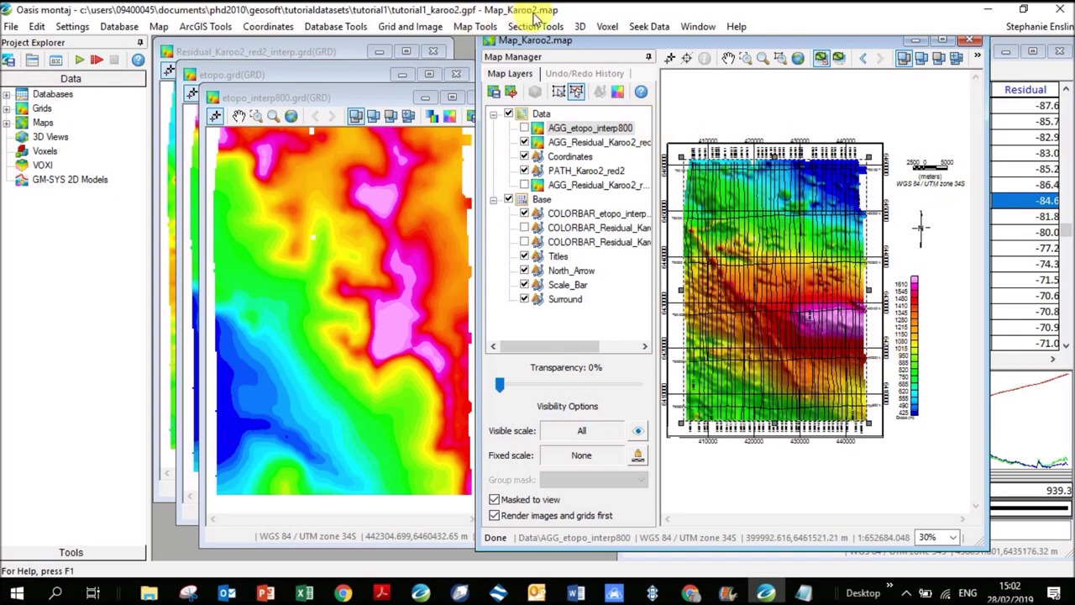
- Enable the MAGMAP Filtering extension under Extensions in Manage Menus
{"action": "left_click", "coordinate": [81, 28]}
{"action": "left_click", "coordinate": [114, 45]}
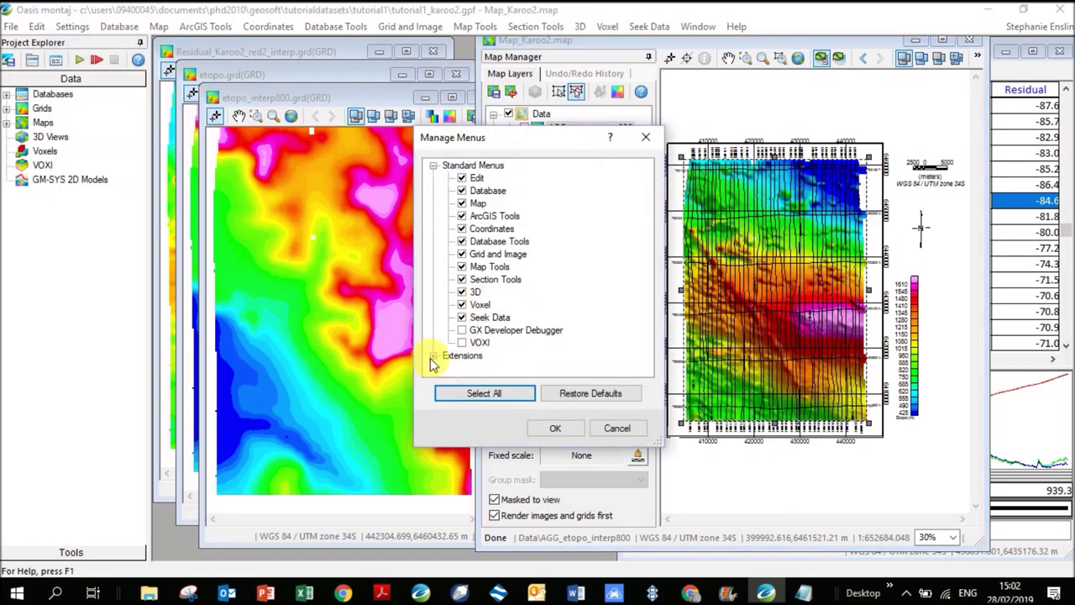
{"action": "left_click", "coordinate": [434, 357]}
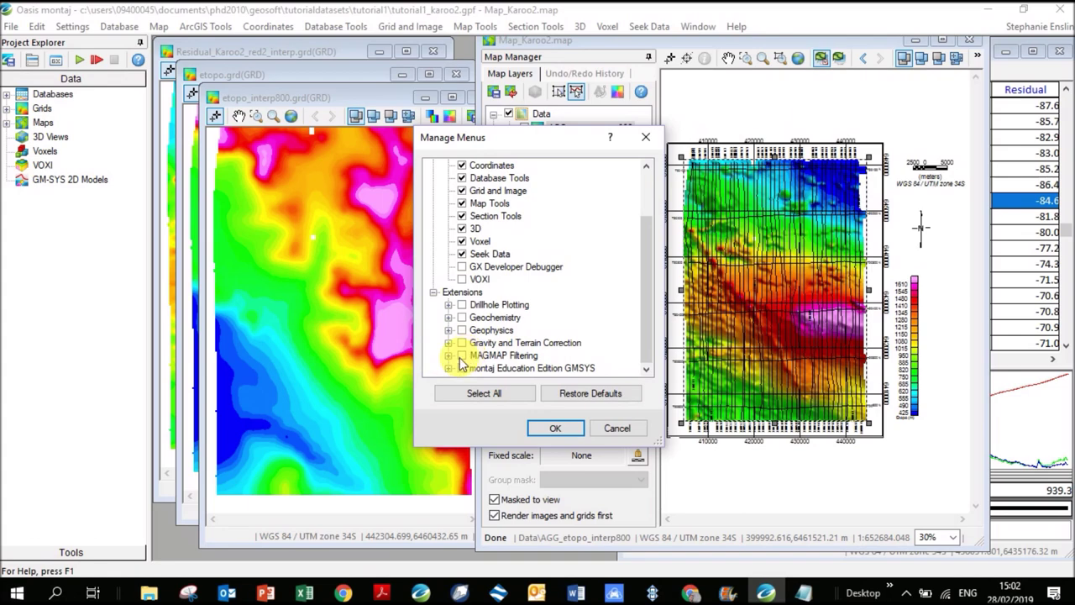
{"action": "left_click", "coordinate": [460, 357]}
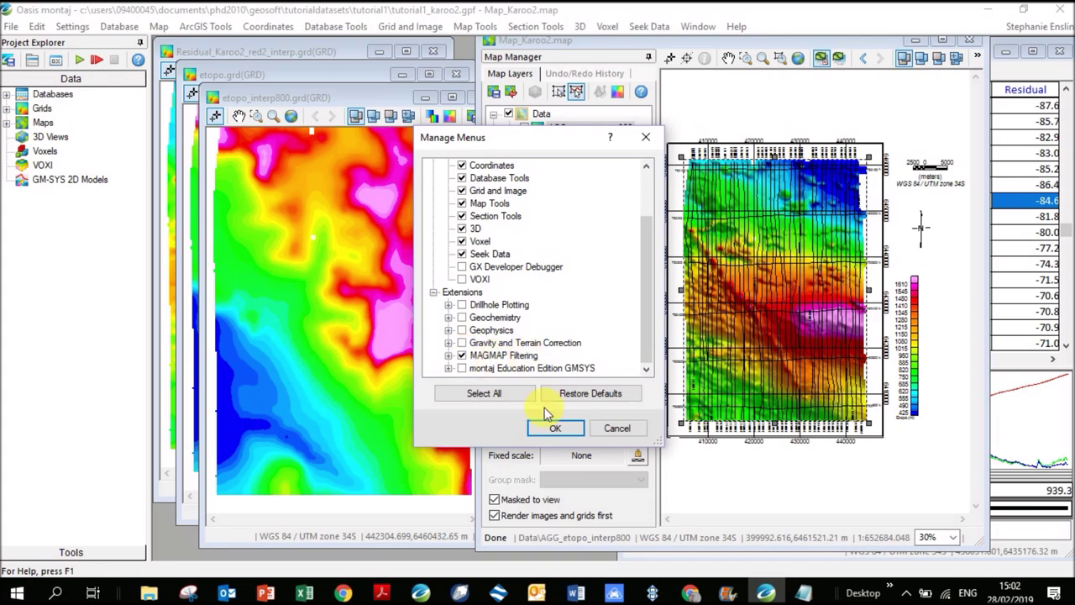
{"action": "left_click", "coordinate": [565, 429]}
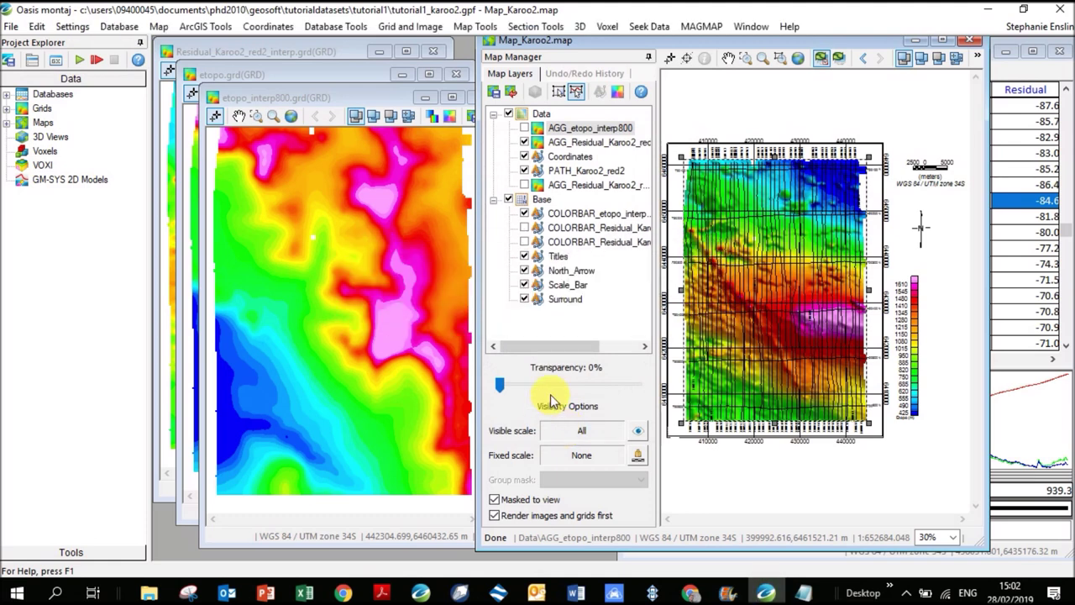
- Launch MAGMAP 1-Step Filtering, then browse File Explorer to the PhD2010 Consulting folder
{"action": "left_click", "coordinate": [699, 28]}
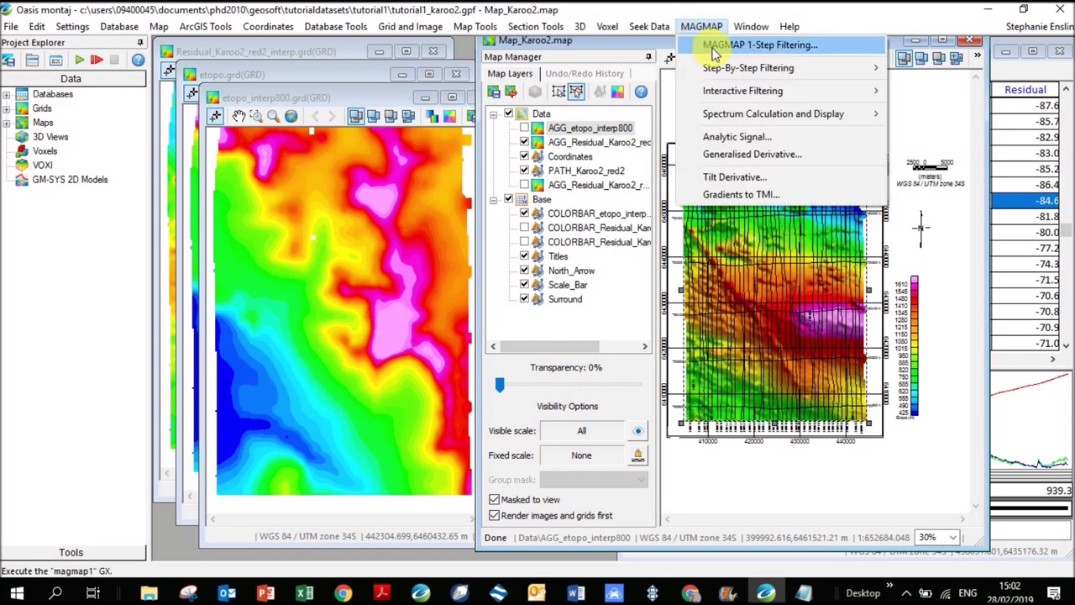
{"action": "left_click", "coordinate": [713, 48]}
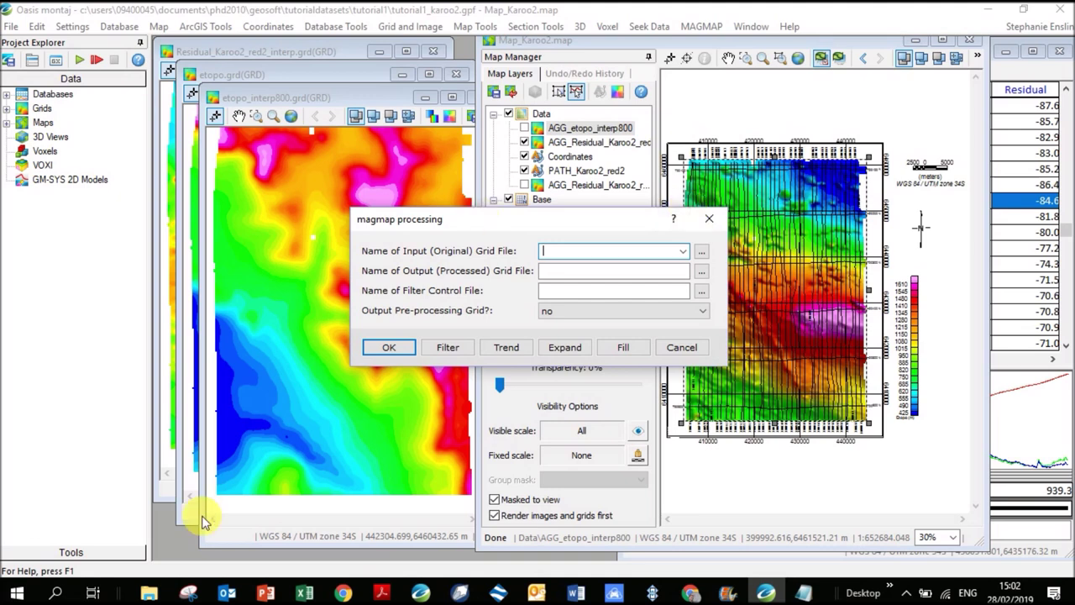
{"action": "left_click", "coordinate": [149, 592]}
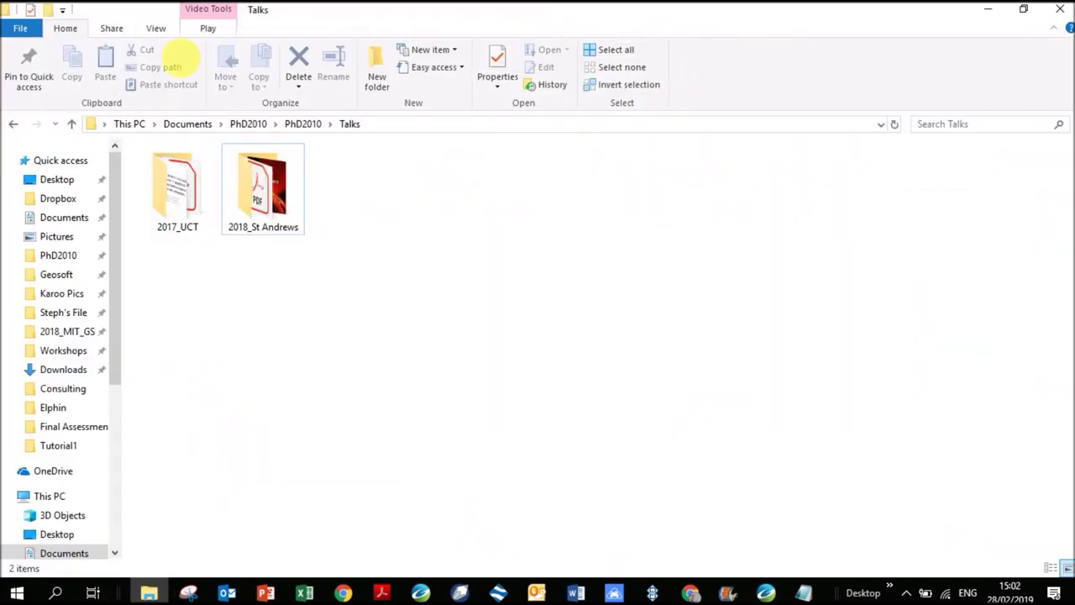
{"action": "left_click", "coordinate": [92, 254]}
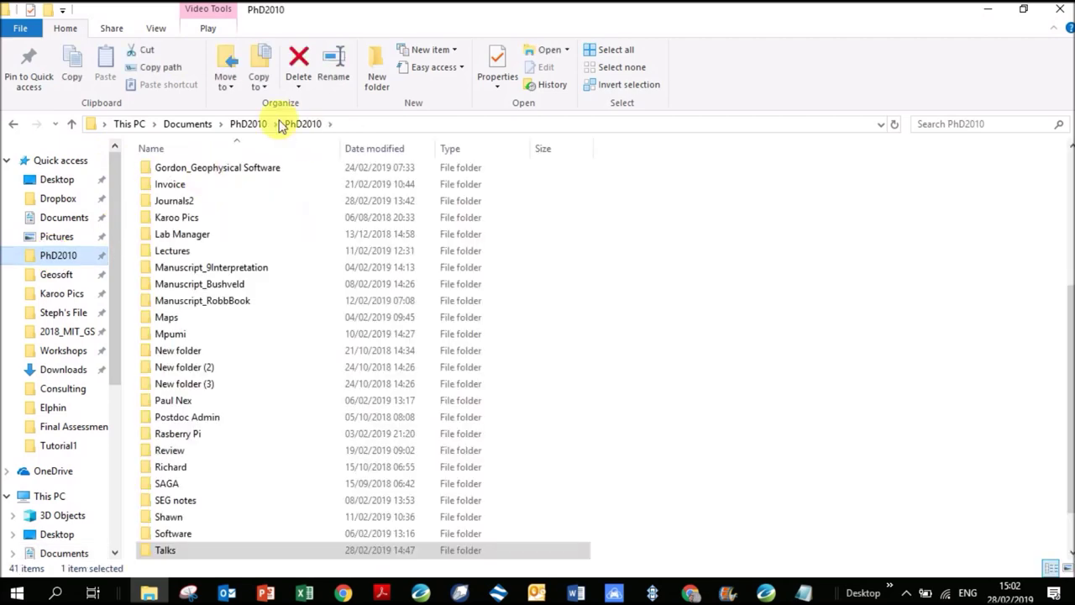
{"action": "left_click", "coordinate": [256, 124]}
{"action": "double_click", "coordinate": [177, 171]}
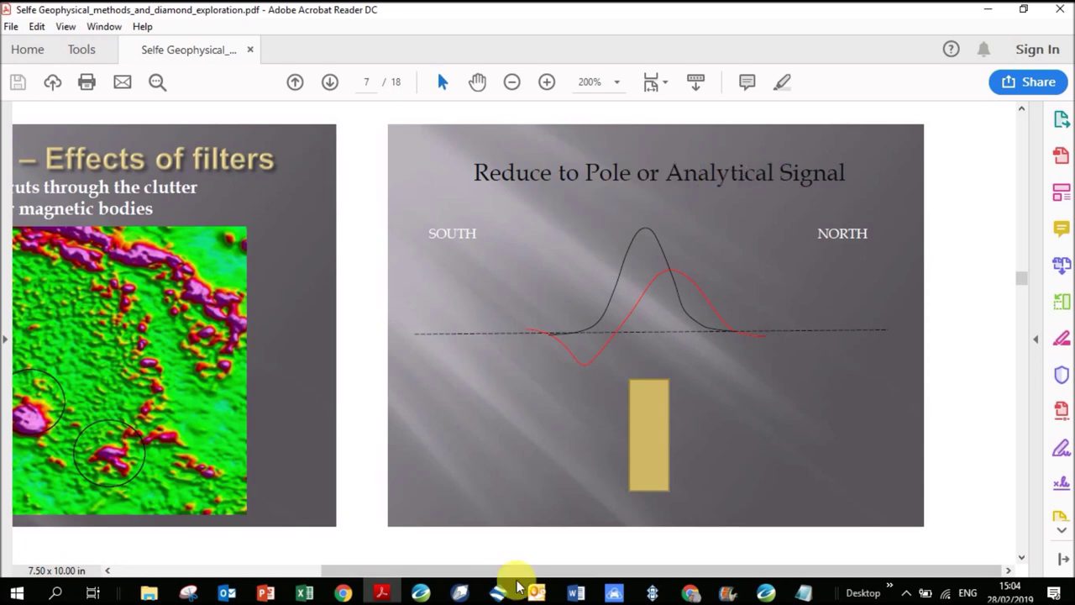
{"action": "left_click_drag", "start_coordinate": [517, 571], "coordinate": [367, 573]}
- Scroll down to the page 8 first vertical derivative slide and minimize Acrobat Reader
{"action": "scroll", "coordinate": [411, 416], "scroll_direction": "down", "scroll_amount": 3}
{"action": "scroll", "coordinate": [411, 415], "scroll_direction": "down", "scroll_amount": 8}
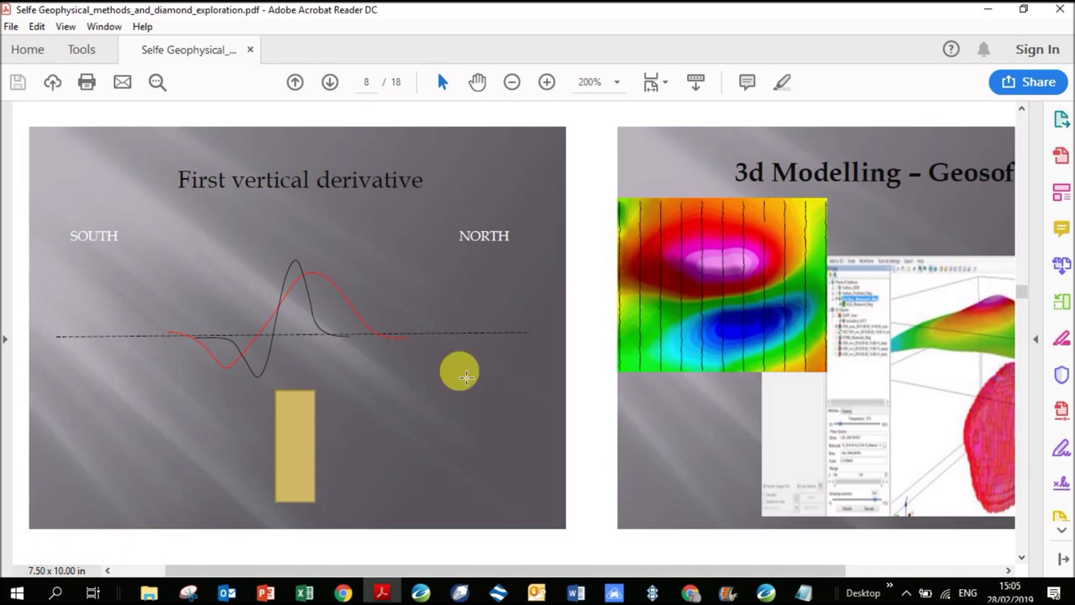
{"action": "left_click", "coordinate": [988, 11]}
- Pick Residual_Karoo2_red2_interp.grd as input and save the output under that name with an added _R1 suffix
{"action": "left_click", "coordinate": [990, 11]}
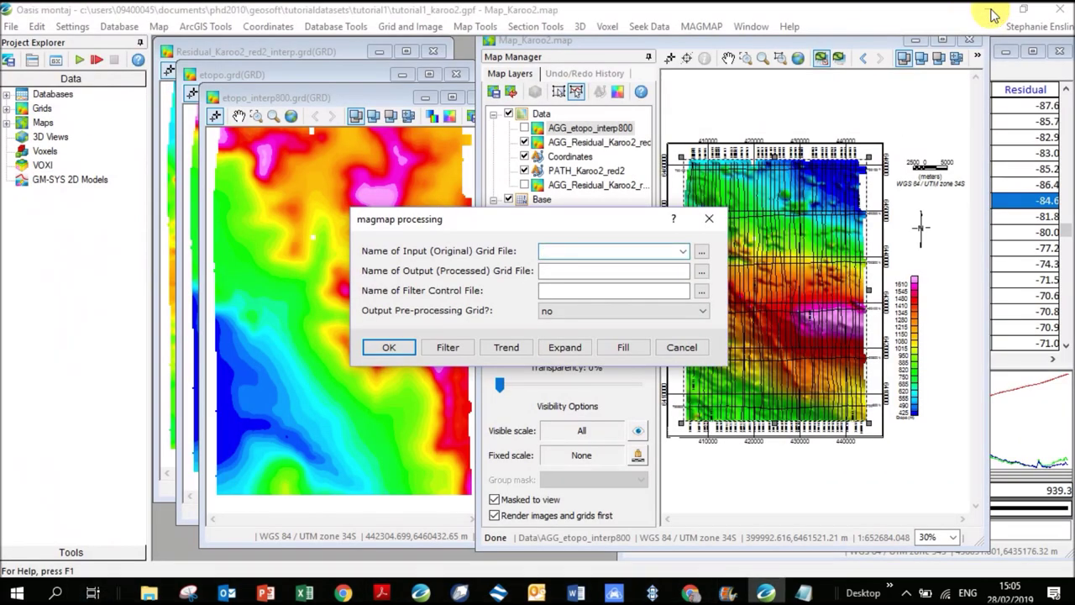
{"action": "left_click", "coordinate": [683, 251]}
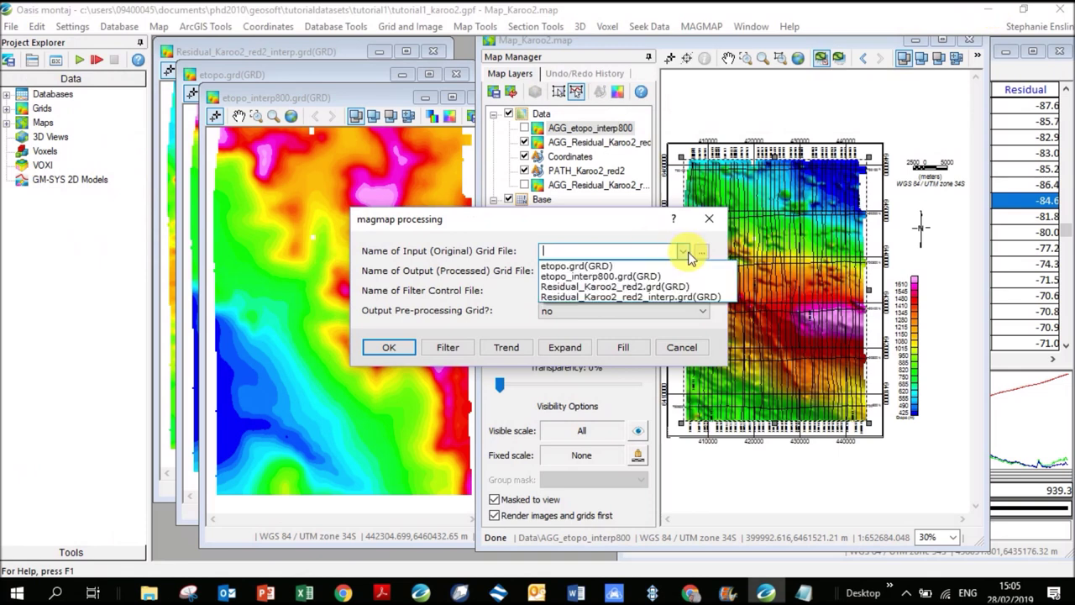
{"action": "left_click", "coordinate": [672, 298]}
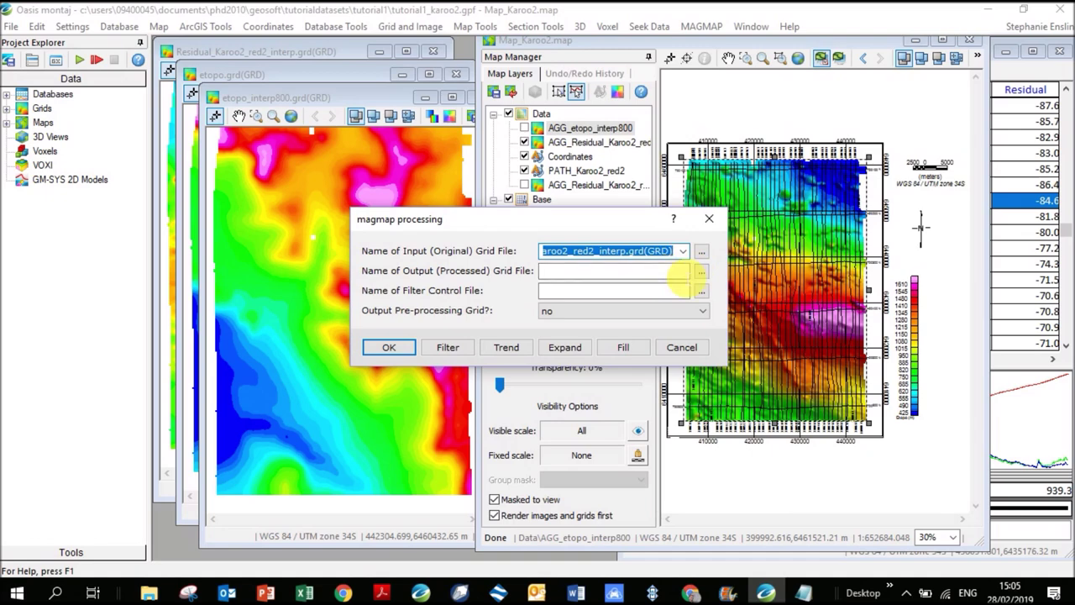
{"action": "left_click", "coordinate": [702, 270]}
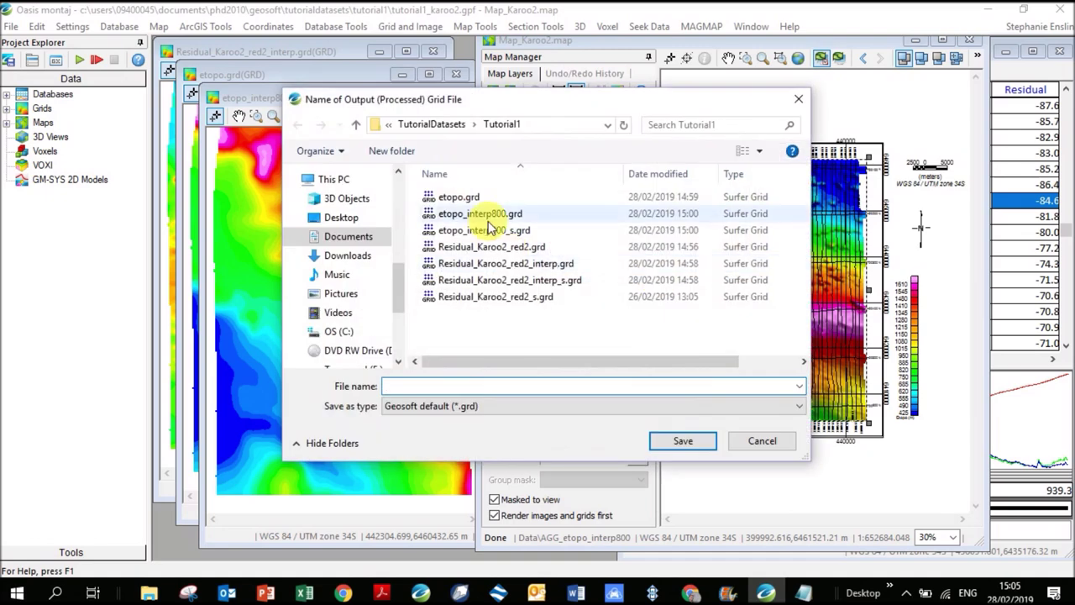
{"action": "left_click", "coordinate": [536, 265]}
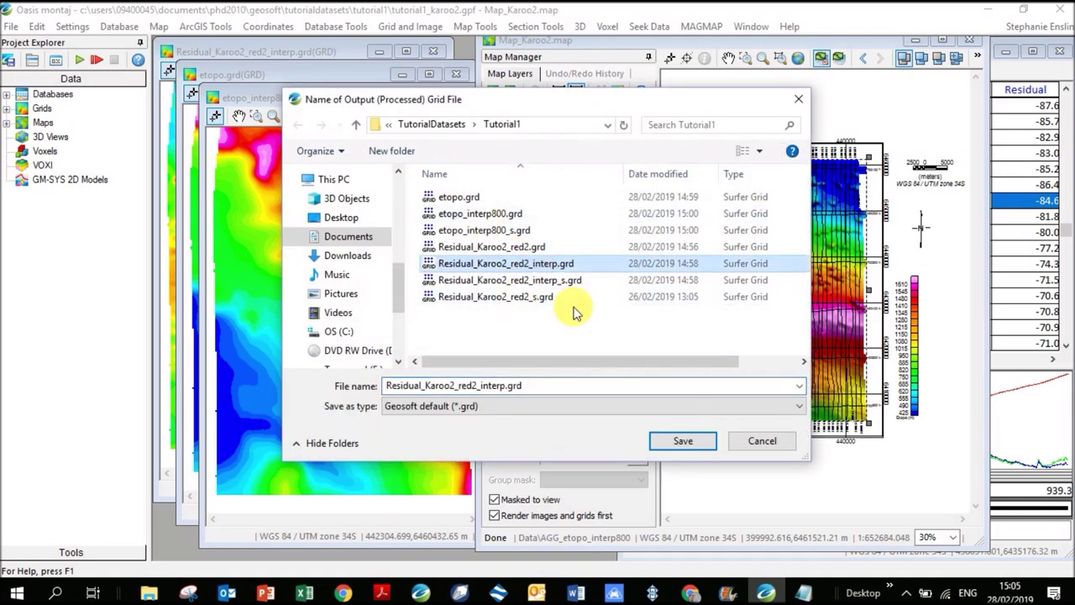
{"action": "left_click", "coordinate": [661, 436]}
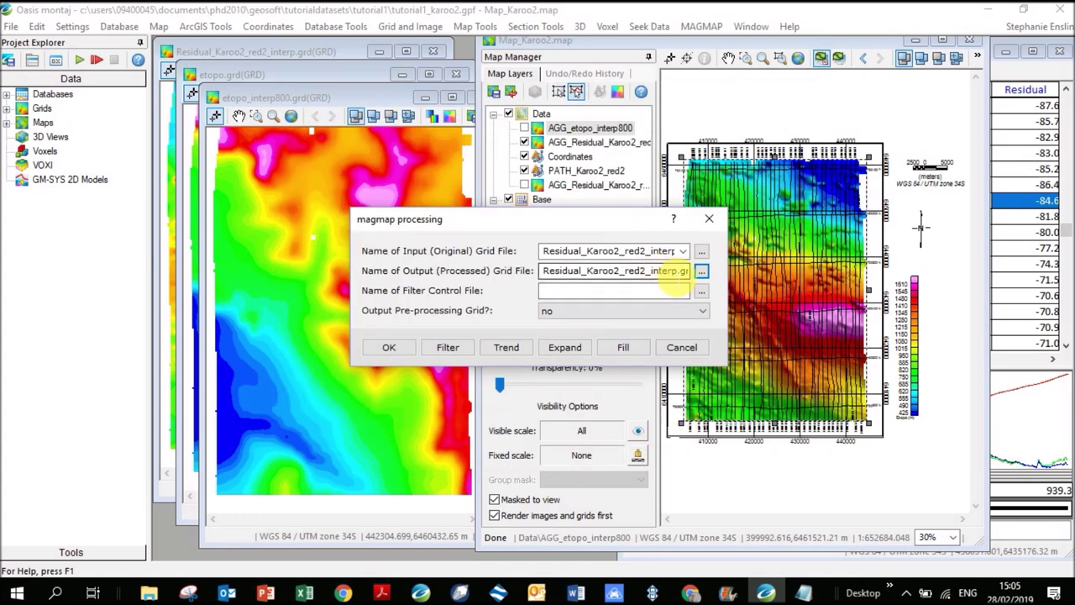
{"action": "left_click", "coordinate": [672, 273]}
{"action": "type", "text": "_R1"}
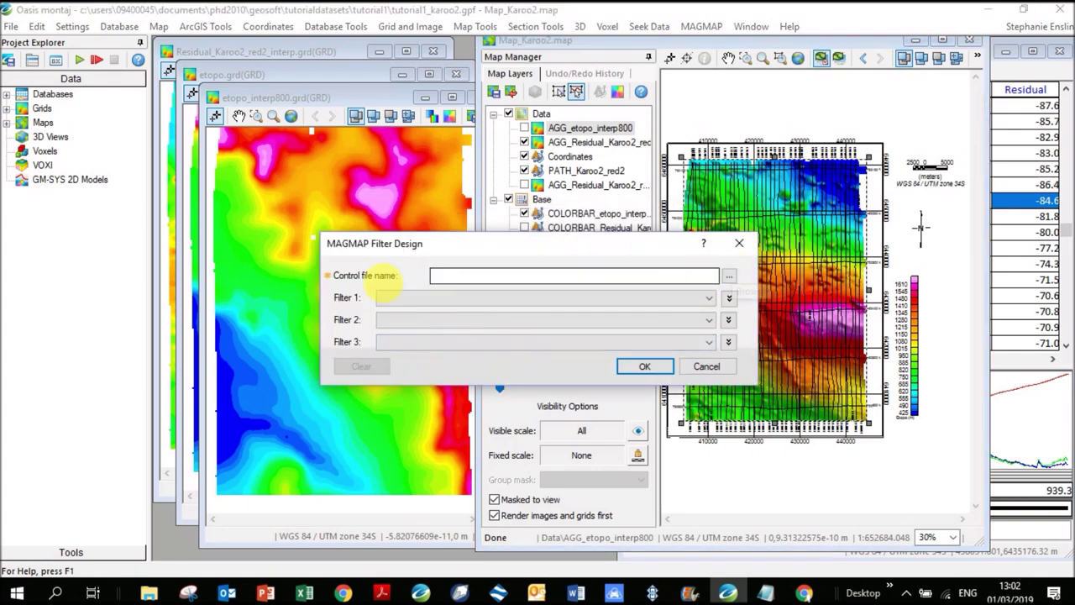
{"action": "left_click", "coordinate": [464, 277]}
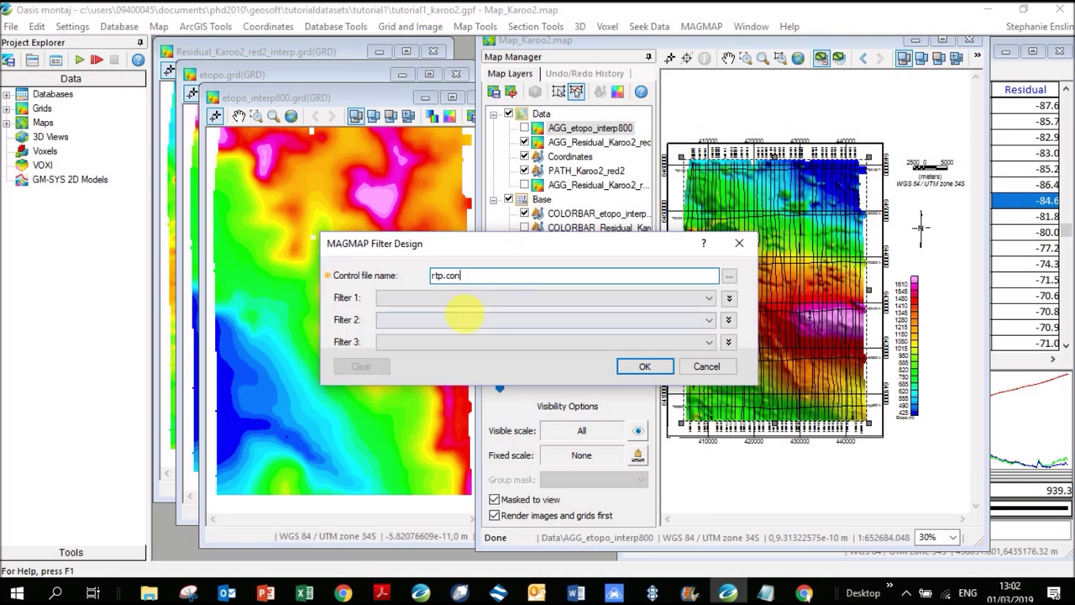
{"action": "left_click", "coordinate": [708, 299]}
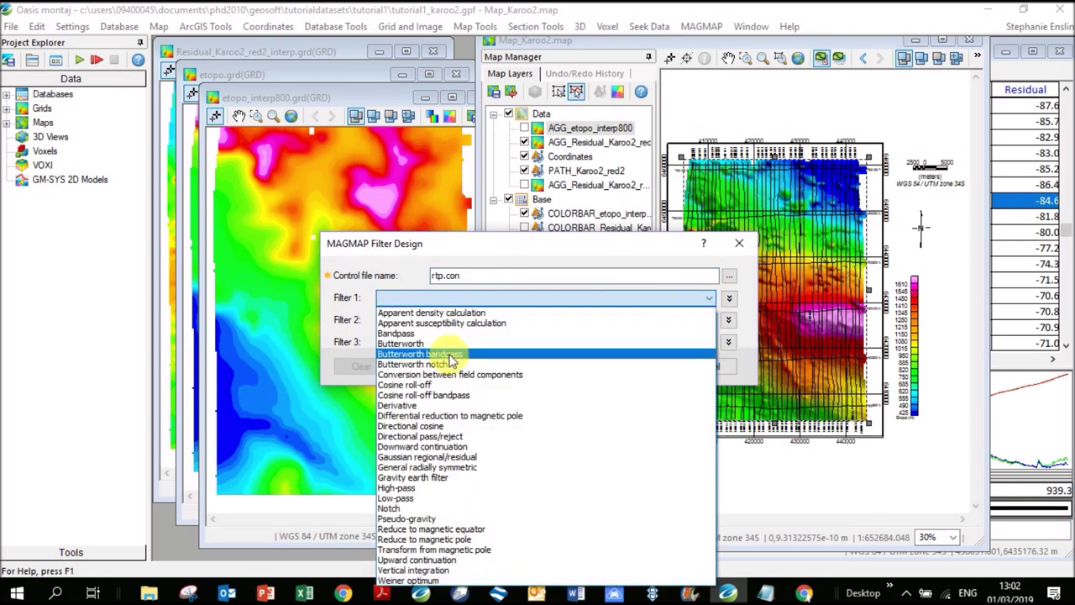
{"action": "left_click", "coordinate": [453, 539]}
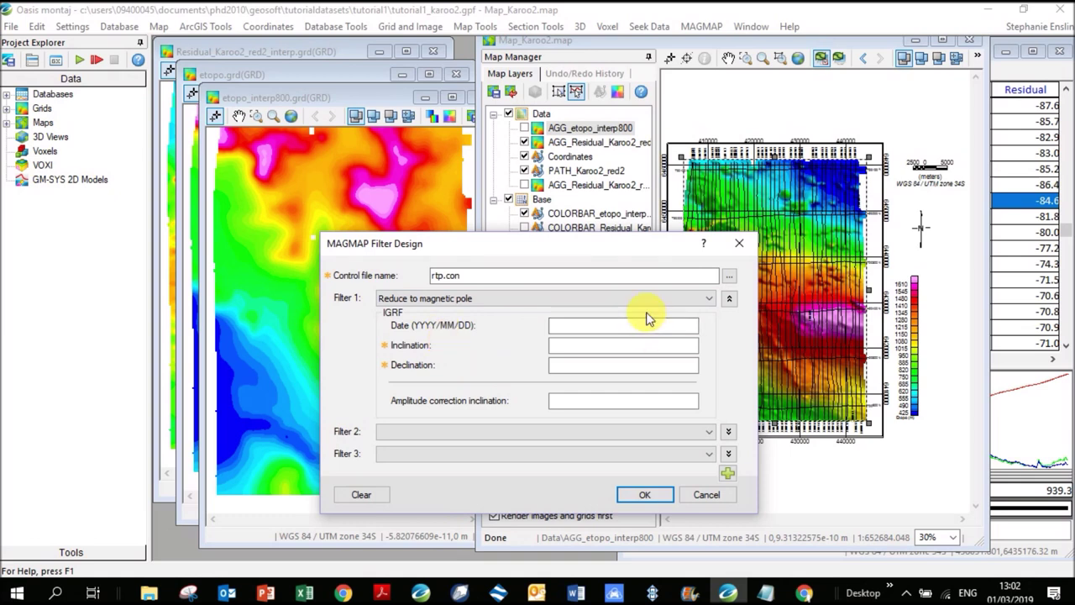
{"action": "left_click", "coordinate": [596, 374]}
{"action": "left_click", "coordinate": [660, 453]}
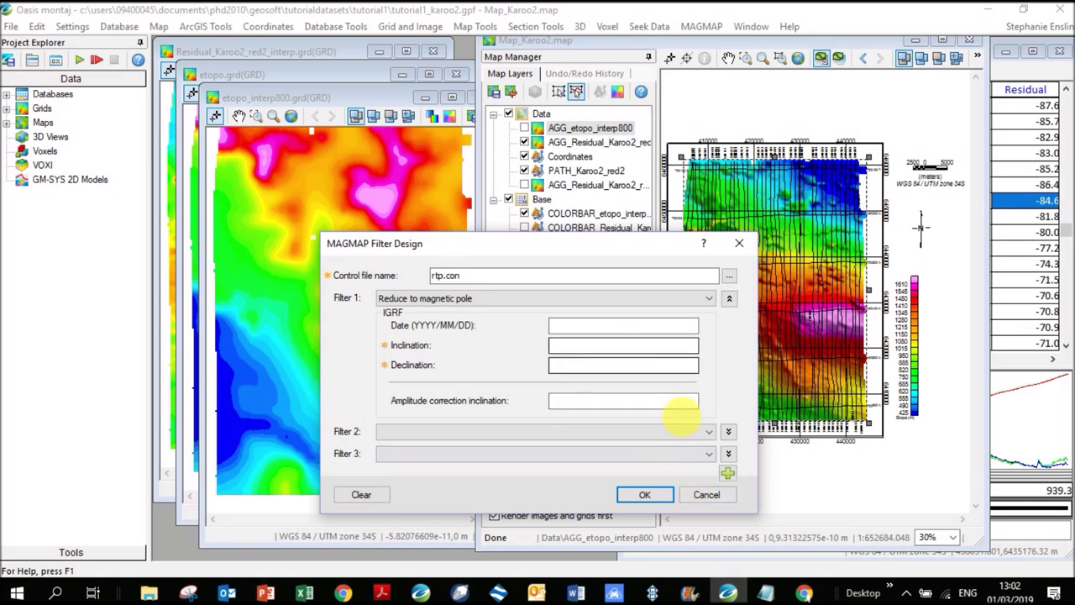
{"action": "left_click", "coordinate": [718, 498]}
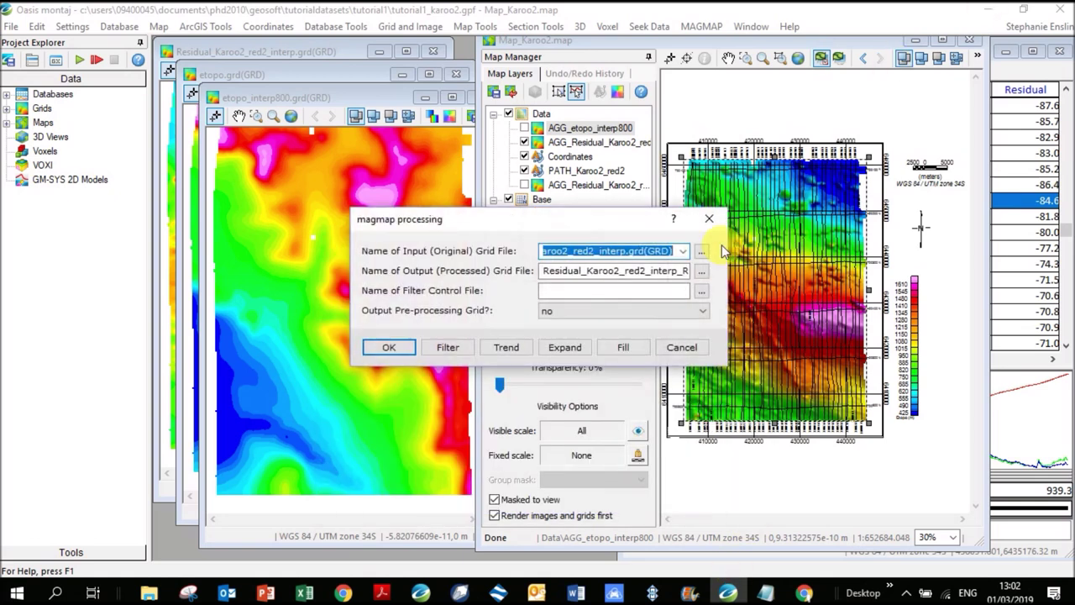
- Exit the MAGMAP setup and bring up the IGRF/DGRF calculation for the TF channel
{"action": "key", "text": "Escape"}
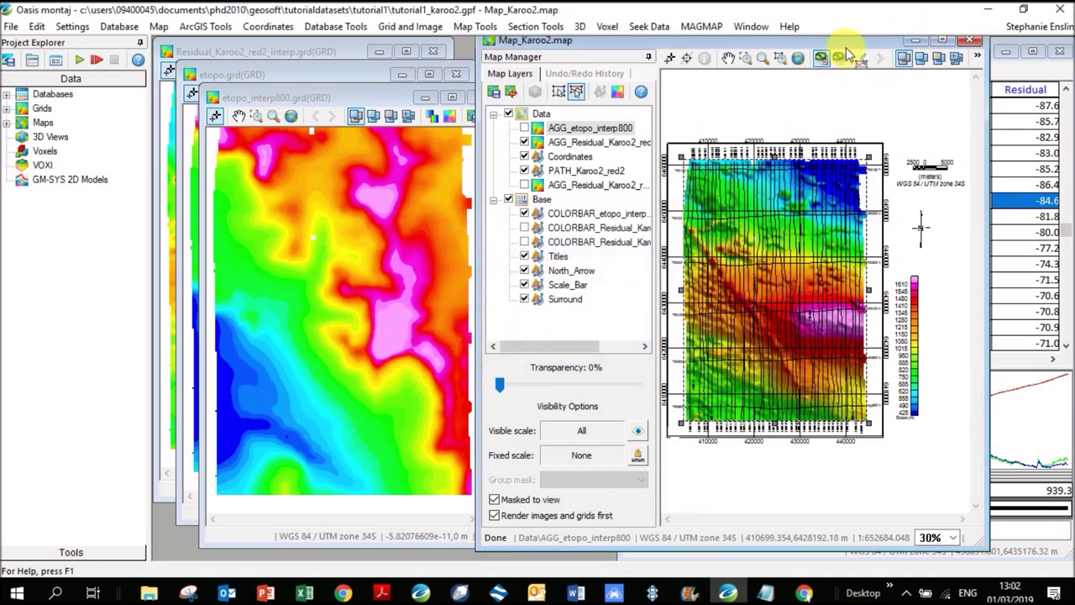
{"action": "left_click_drag", "start_coordinate": [852, 42], "coordinate": [492, 34]}
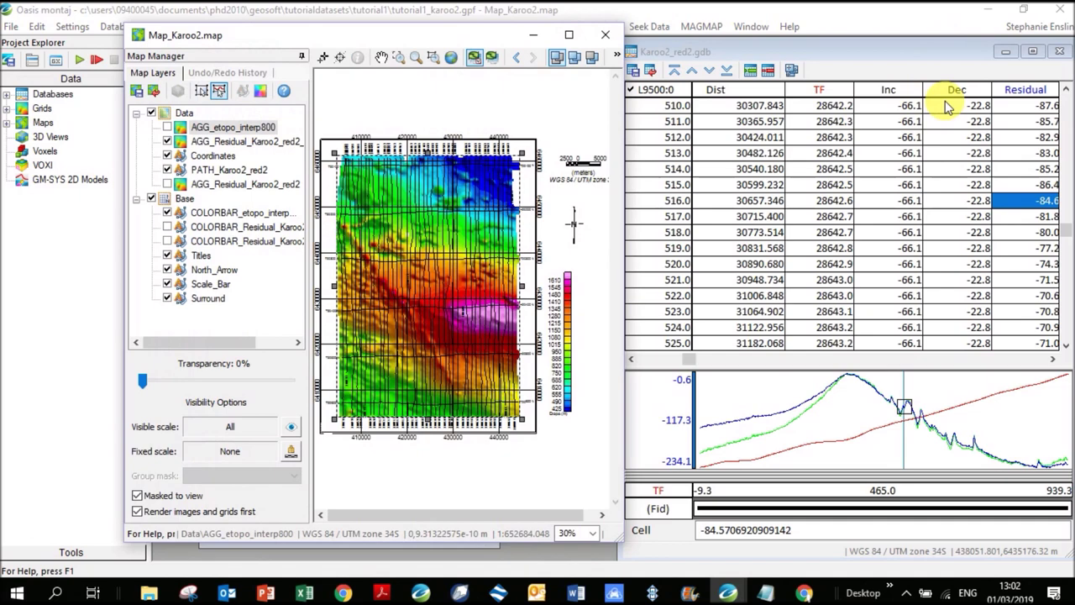
{"action": "left_click", "coordinate": [819, 90]}
{"action": "right_click", "coordinate": [820, 91]}
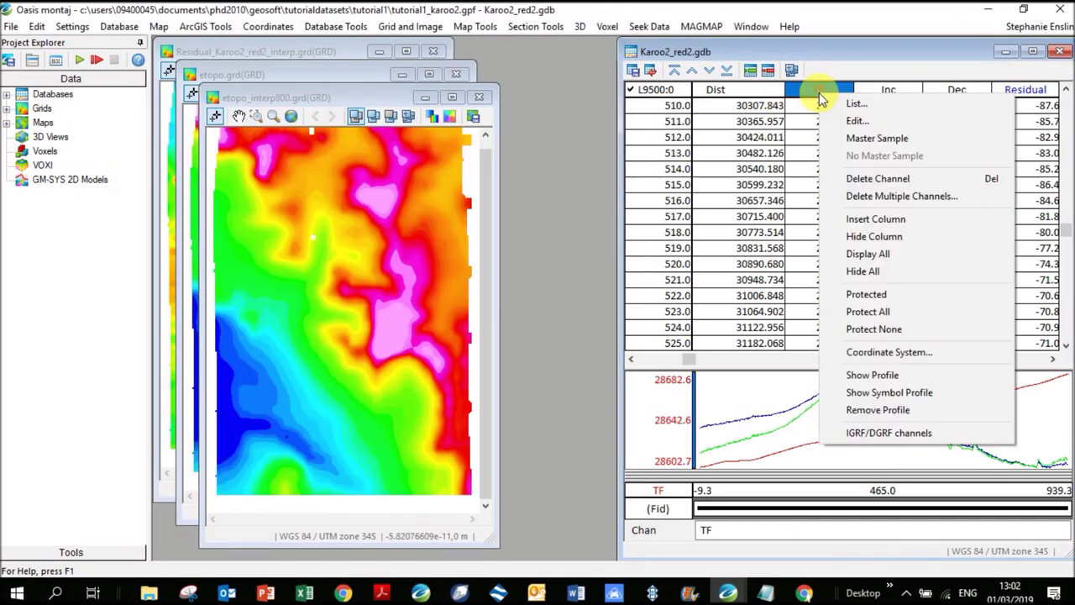
{"action": "left_click", "coordinate": [865, 433]}
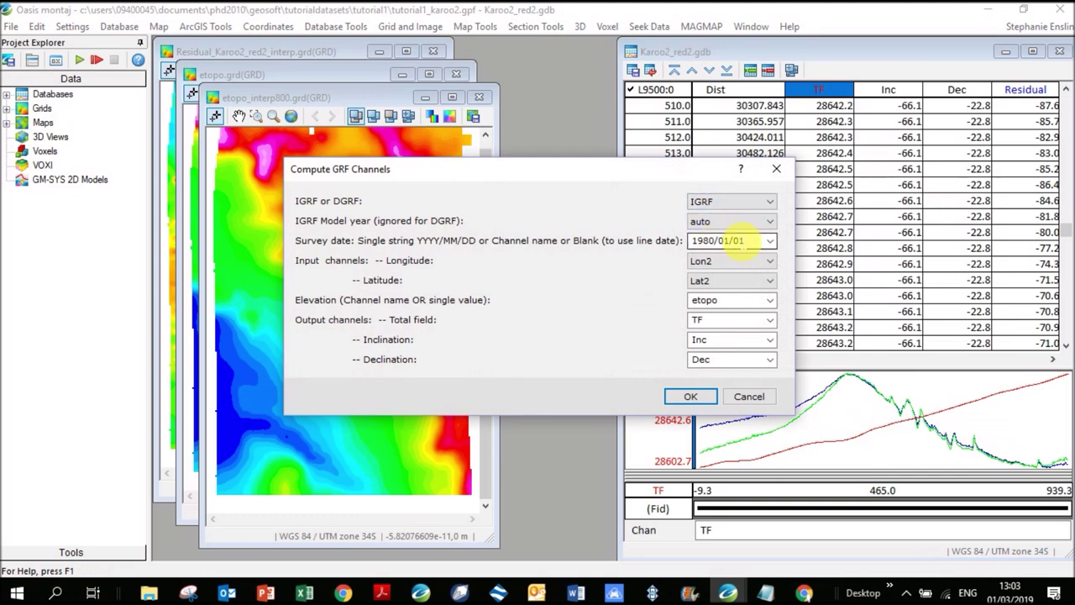
- Close the IGRF/DGRF calculation and reopen Map_Karoo2.map from Project Explorer
{"action": "left_click", "coordinate": [780, 170]}
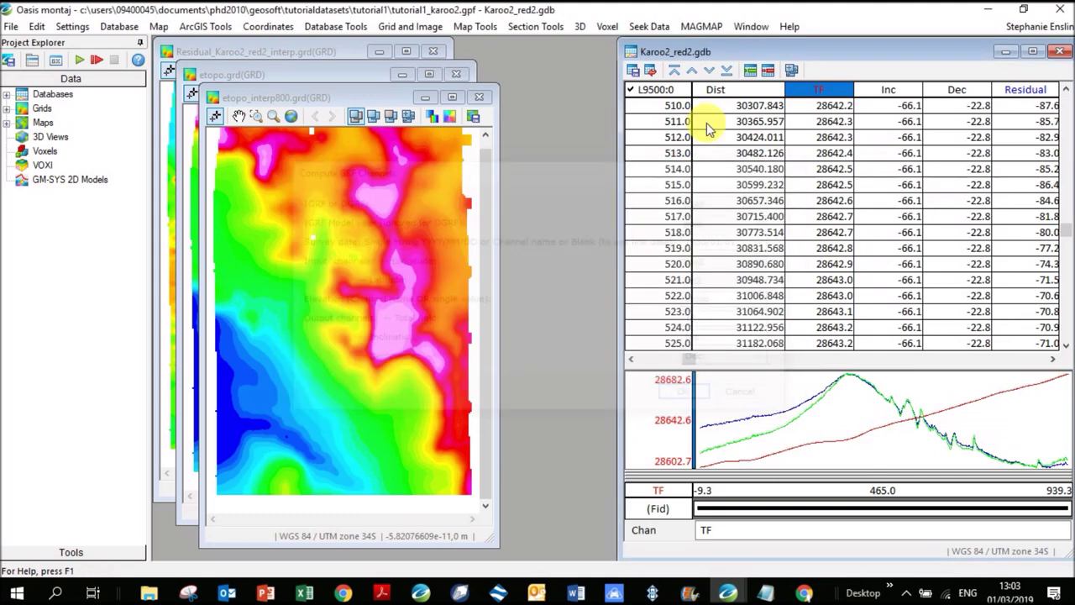
{"action": "left_click", "coordinate": [8, 123]}
{"action": "double_click", "coordinate": [84, 137]}
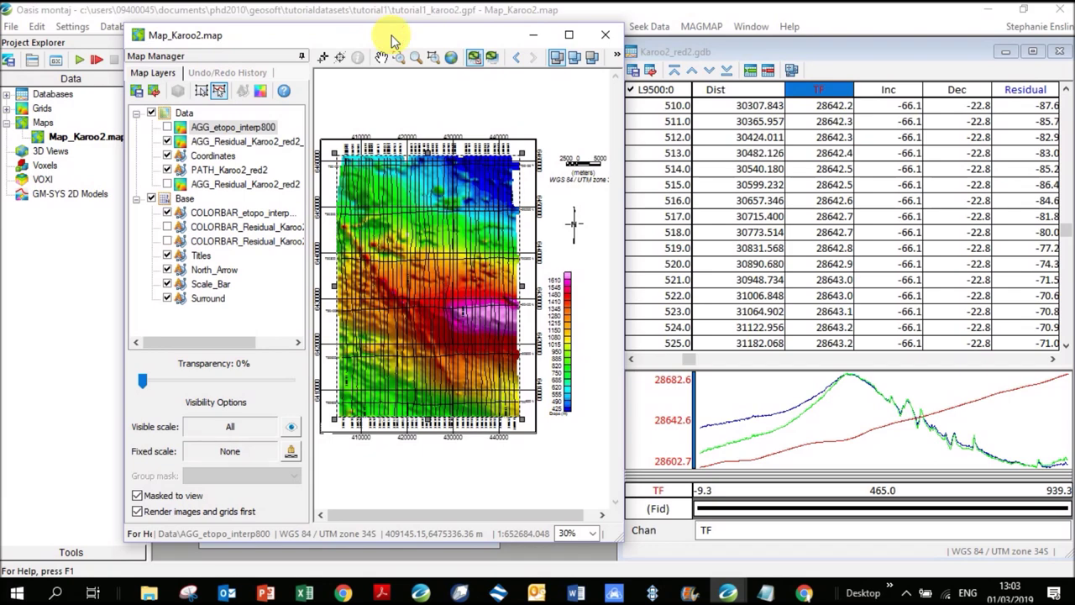
- Maximize Oasis montaj and reposition and enlarge Map_Karoo2.map beside the Karoo2_red2 database
{"action": "left_click_drag", "start_coordinate": [391, 40], "coordinate": [182, 300]}
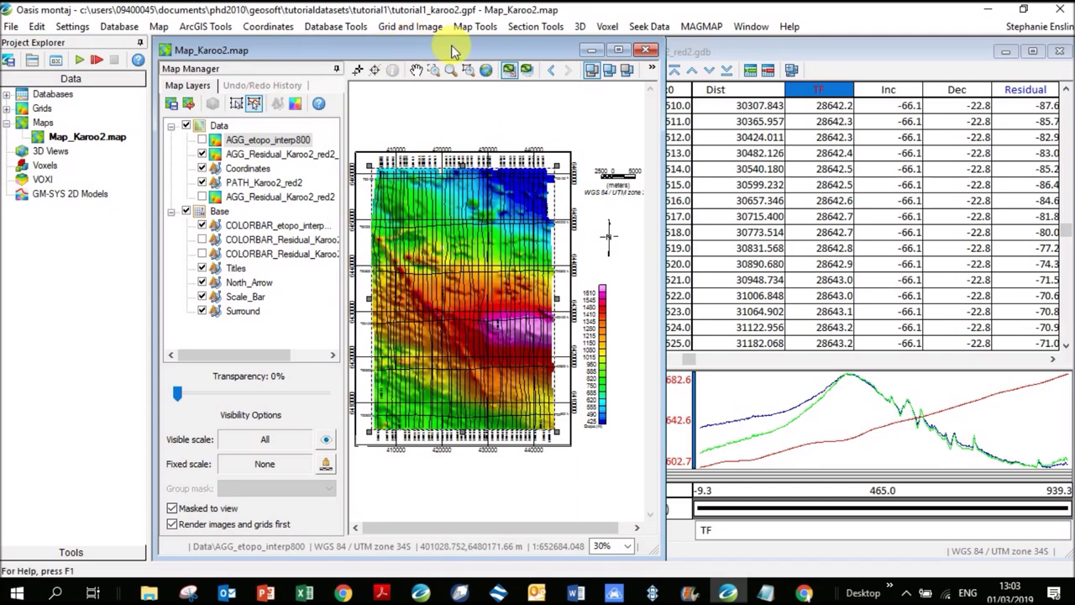
{"action": "left_click_drag", "start_coordinate": [417, 47], "coordinate": [1073, 252]}
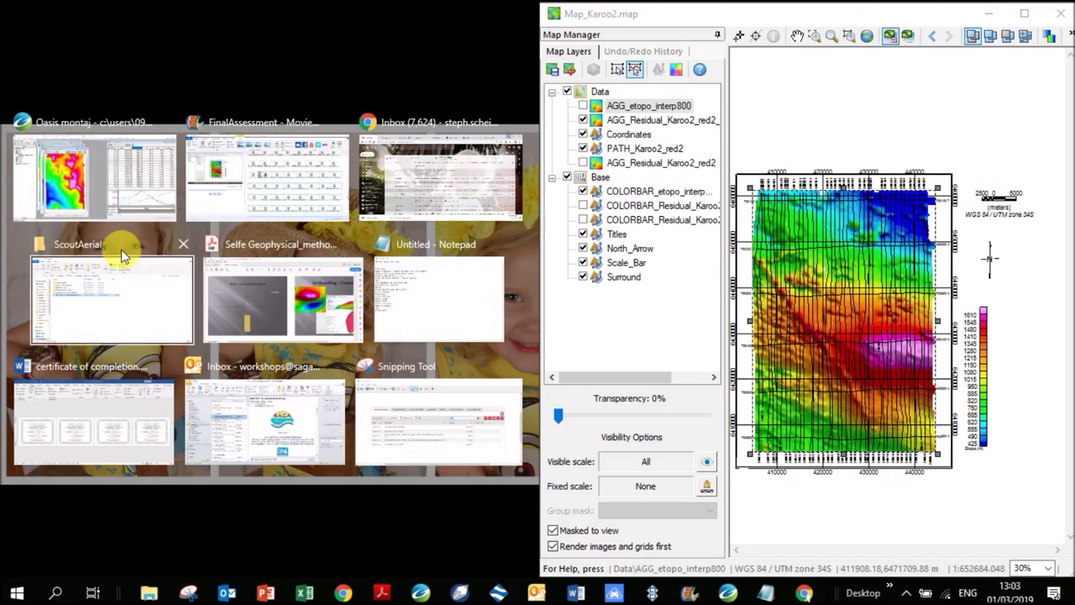
{"action": "left_click", "coordinate": [87, 197]}
{"action": "left_click_drag", "start_coordinate": [764, 18], "coordinate": [348, 74]}
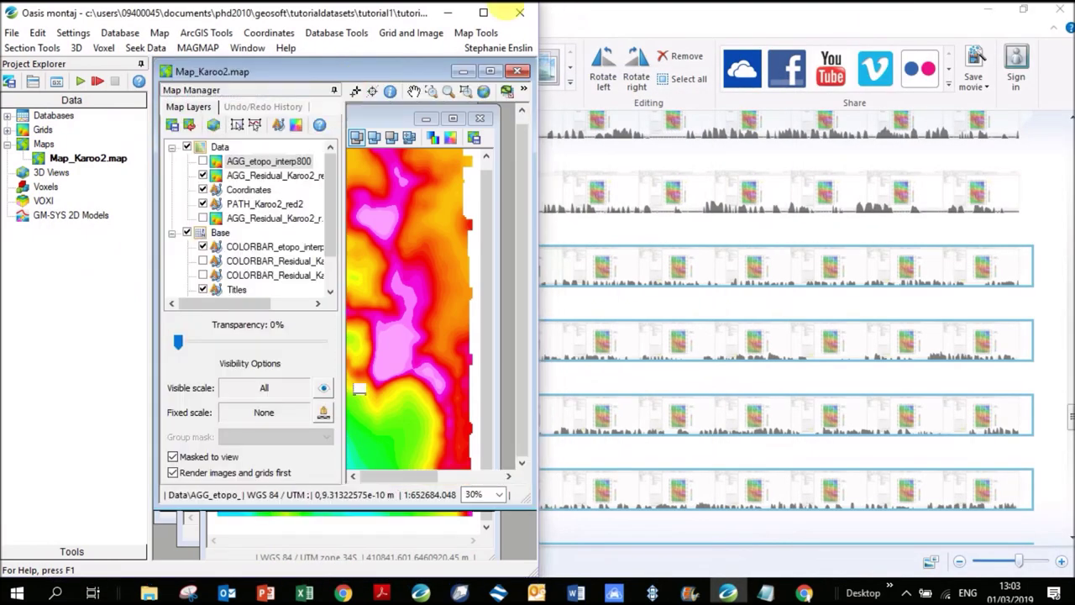
{"action": "left_click", "coordinate": [483, 12]}
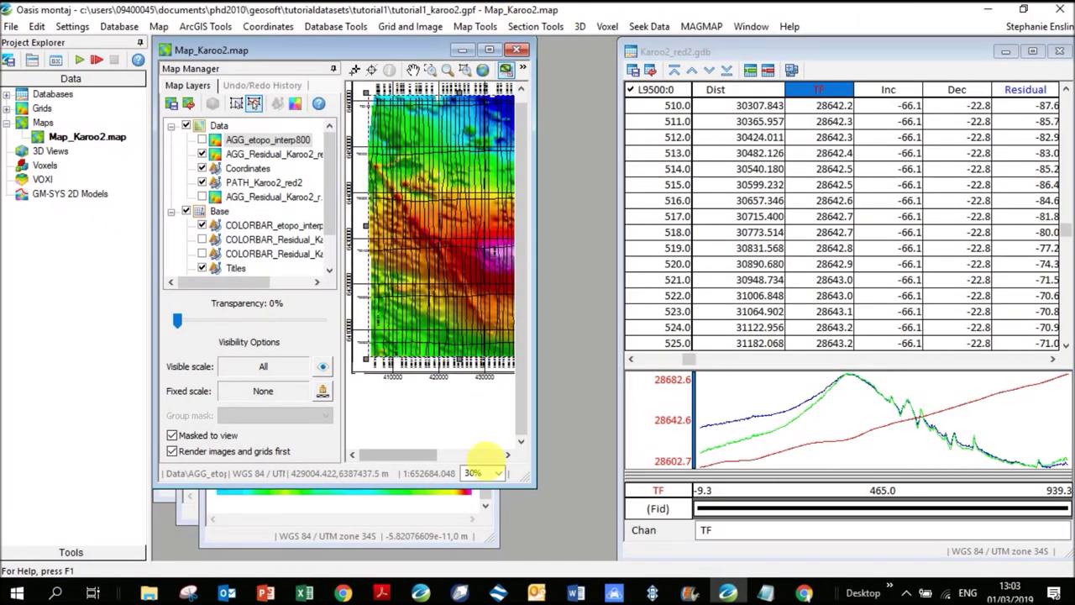
{"action": "left_click_drag", "start_coordinate": [536, 499], "coordinate": [618, 553]}
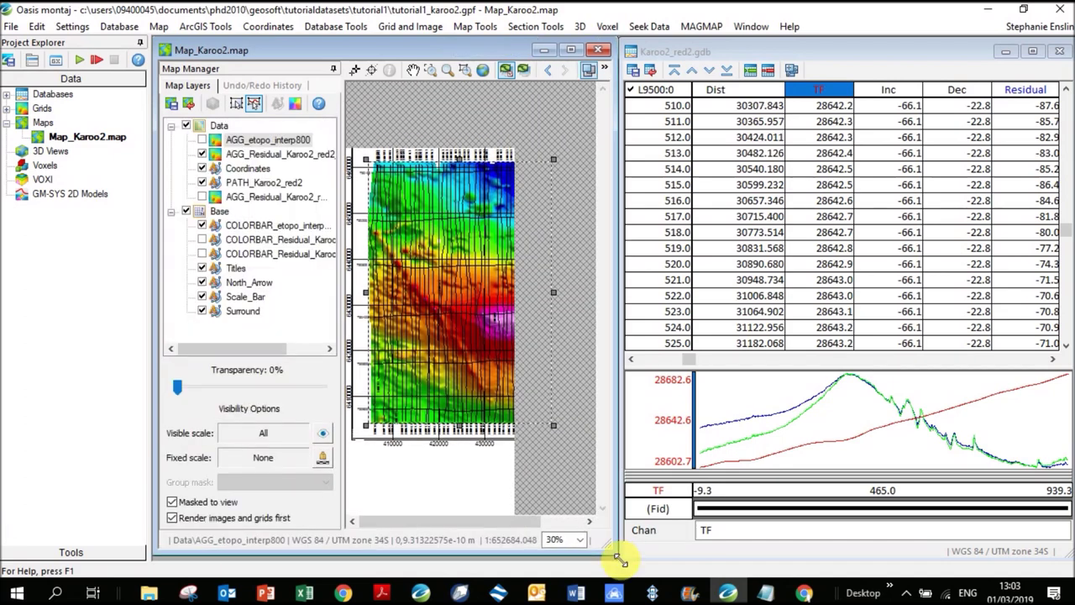
- Start MAGMAP 1-Step Filtering and choose Reduce to magnetic pole as the RTP.con filter
{"action": "left_click", "coordinate": [718, 28]}
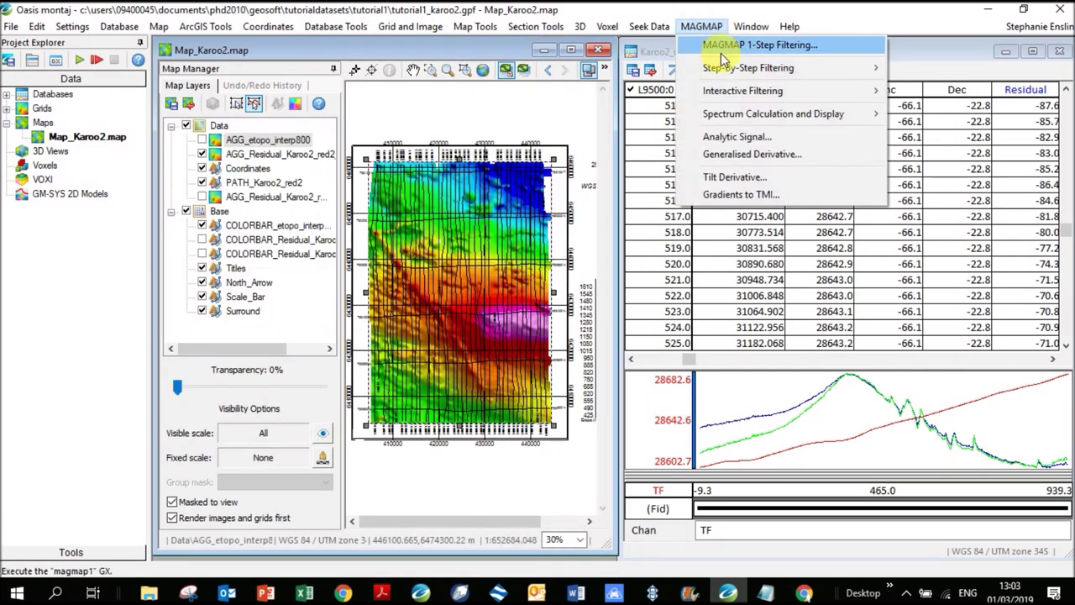
{"action": "left_click", "coordinate": [721, 50]}
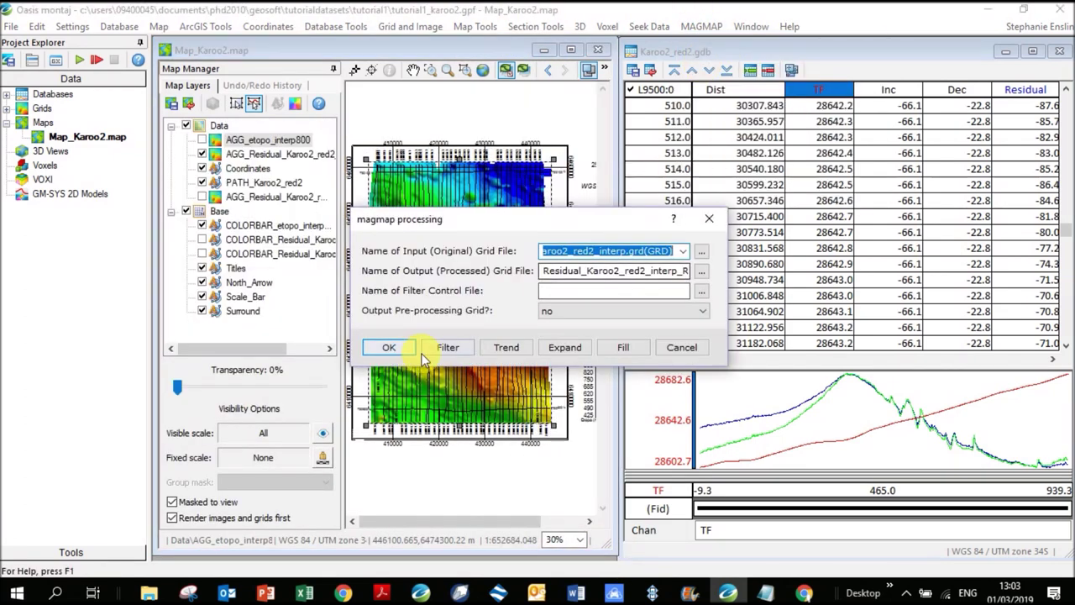
{"action": "left_click", "coordinate": [450, 347]}
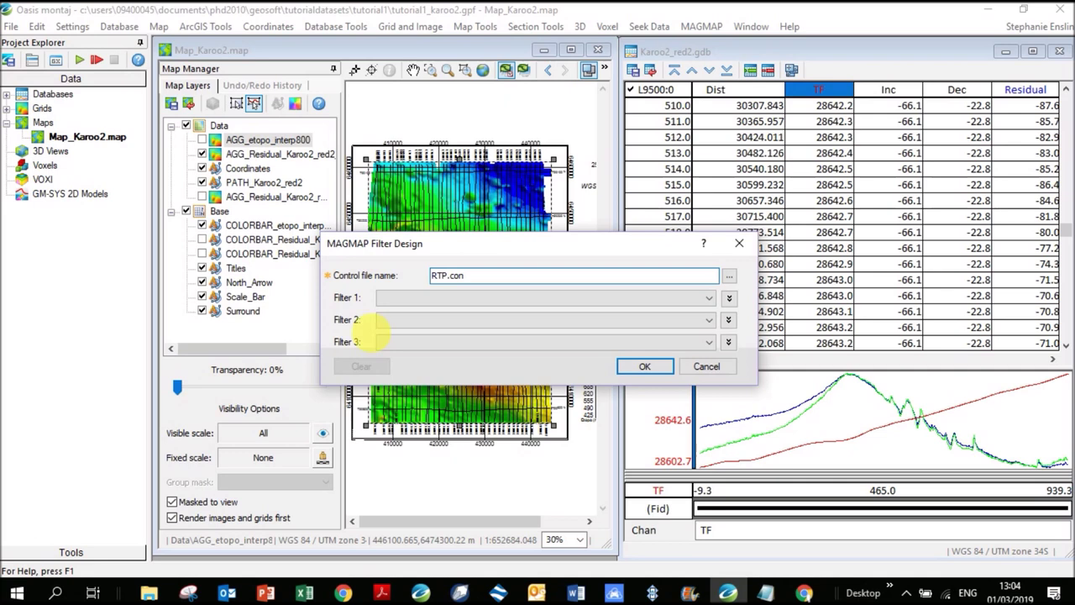
{"action": "left_click", "coordinate": [546, 298]}
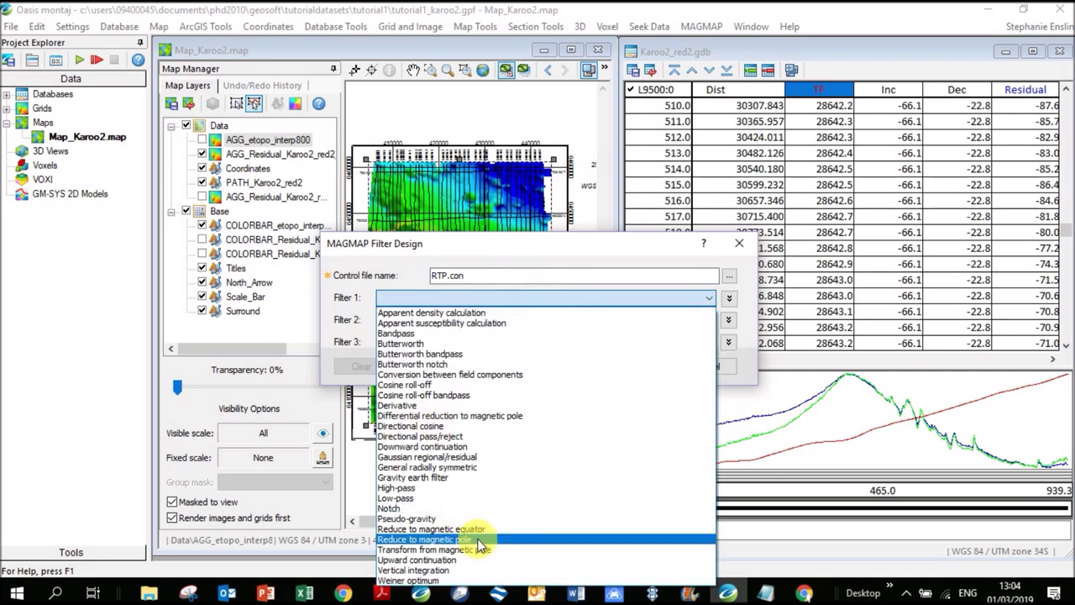
{"action": "left_click", "coordinate": [481, 542]}
- Enter IGRF date 1980/01/01, inclination -66 and declination -23, and confirm the filter
{"action": "left_click", "coordinate": [548, 326]}
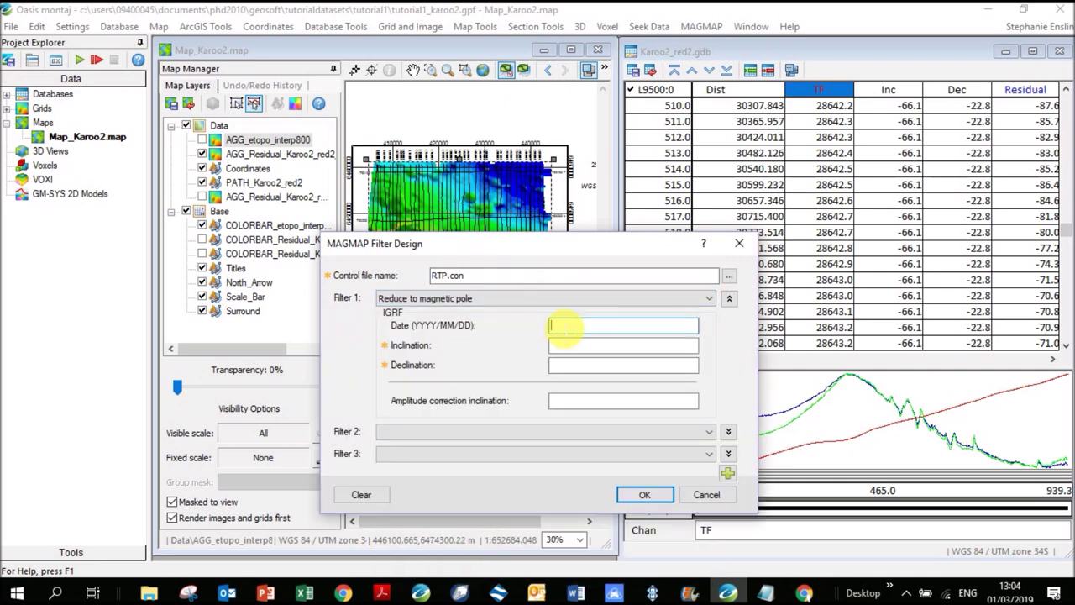
{"action": "type", "text": "1980/01/0"}
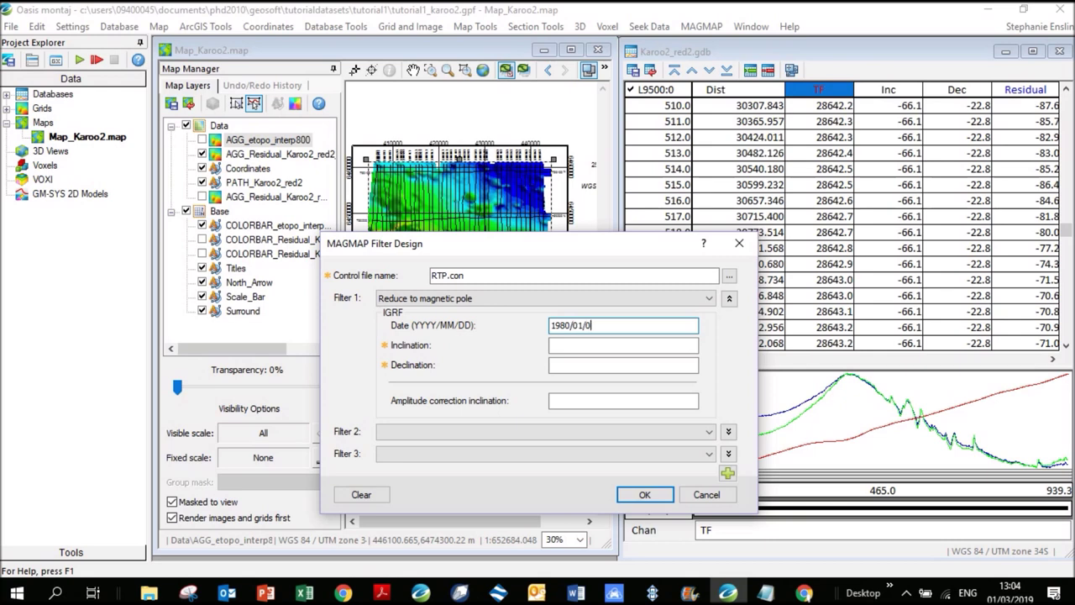
{"action": "type", "text": "1"}
{"action": "key", "text": "Tab"}
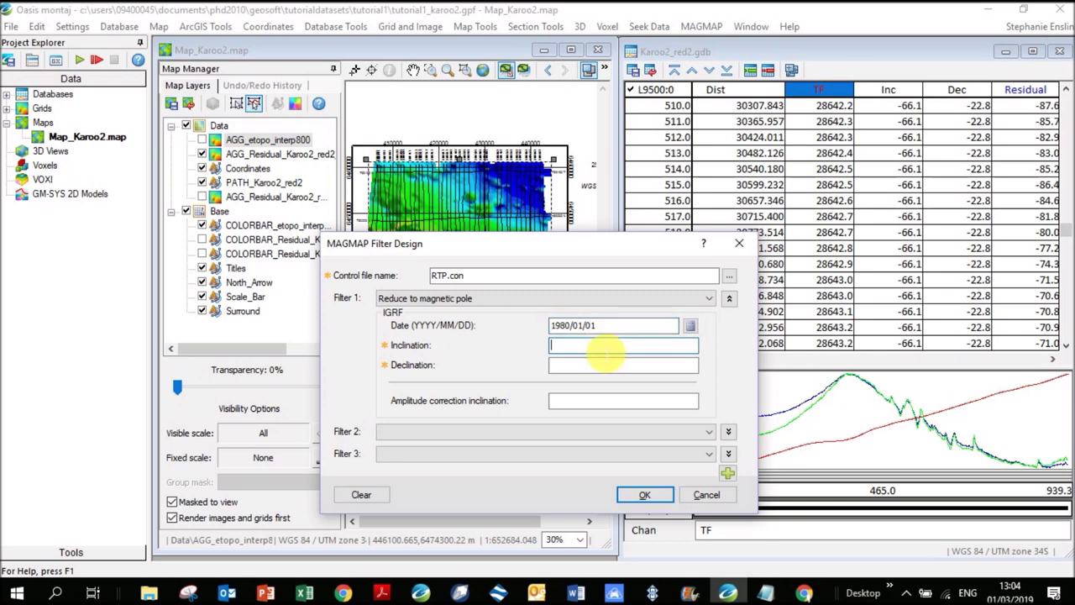
{"action": "type", "text": "-66"}
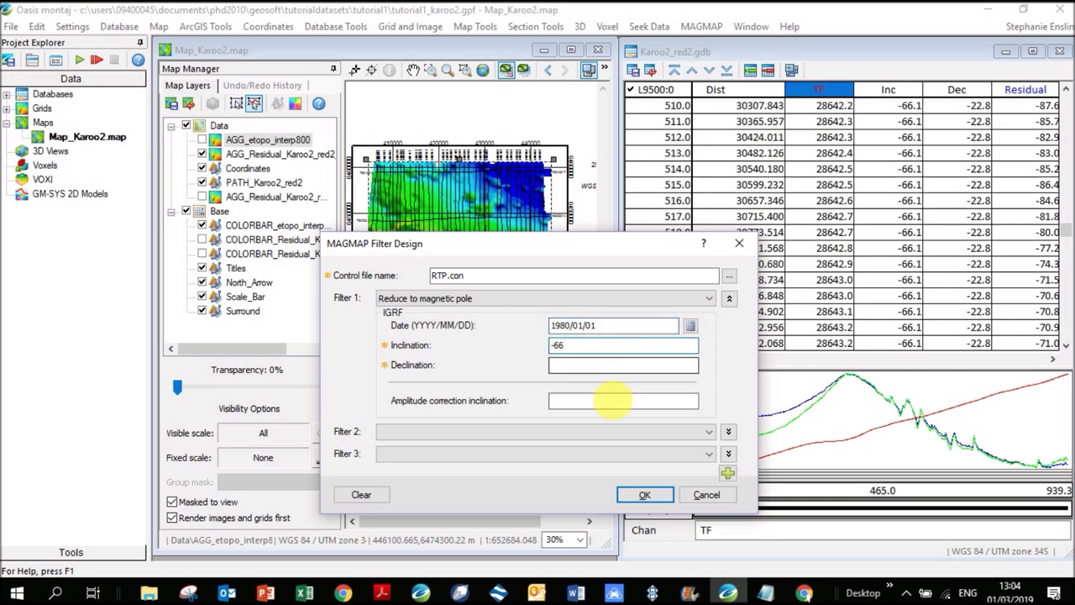
{"action": "left_click", "coordinate": [675, 364]}
{"action": "type", "text": "-"}
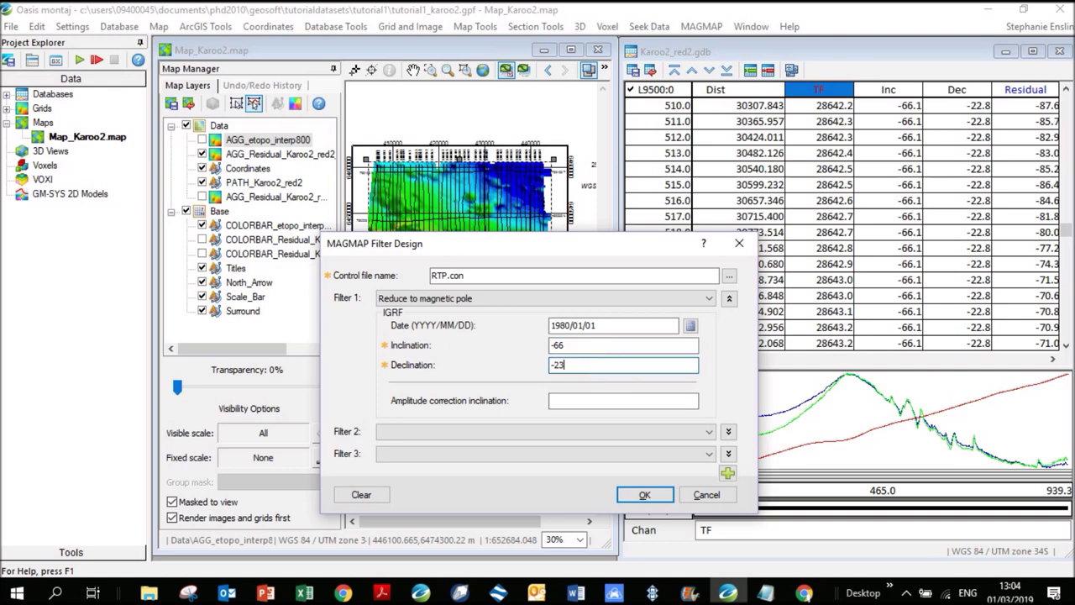
{"action": "type", "text": "23"}
{"action": "left_click", "coordinate": [644, 494]}
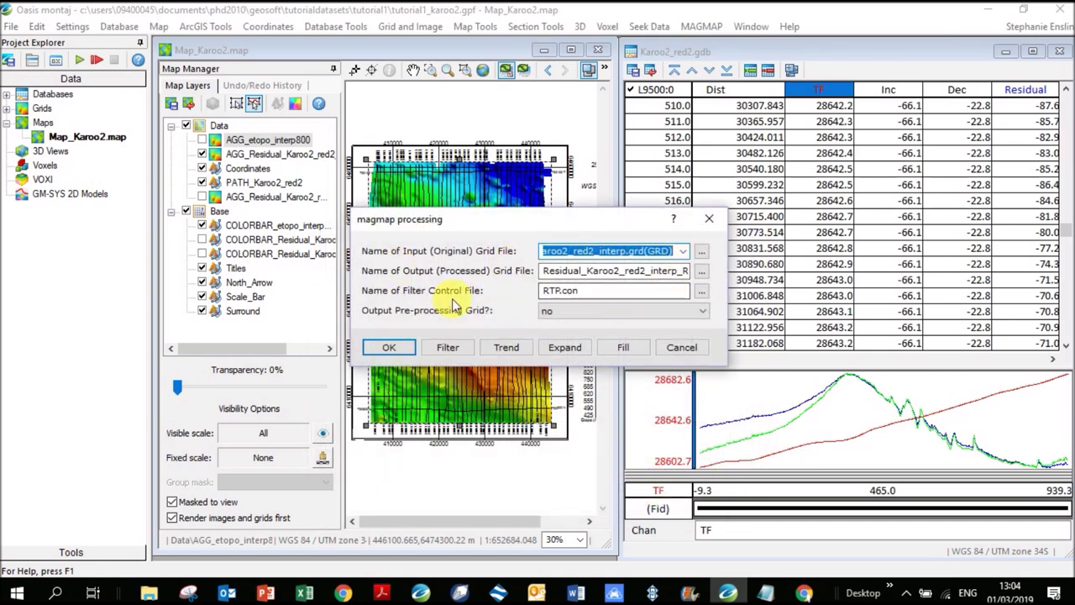
- Run the filtering to generate the Residual_Karoo2_red2_interp_RTP.grd grid
{"action": "left_click", "coordinate": [383, 354]}
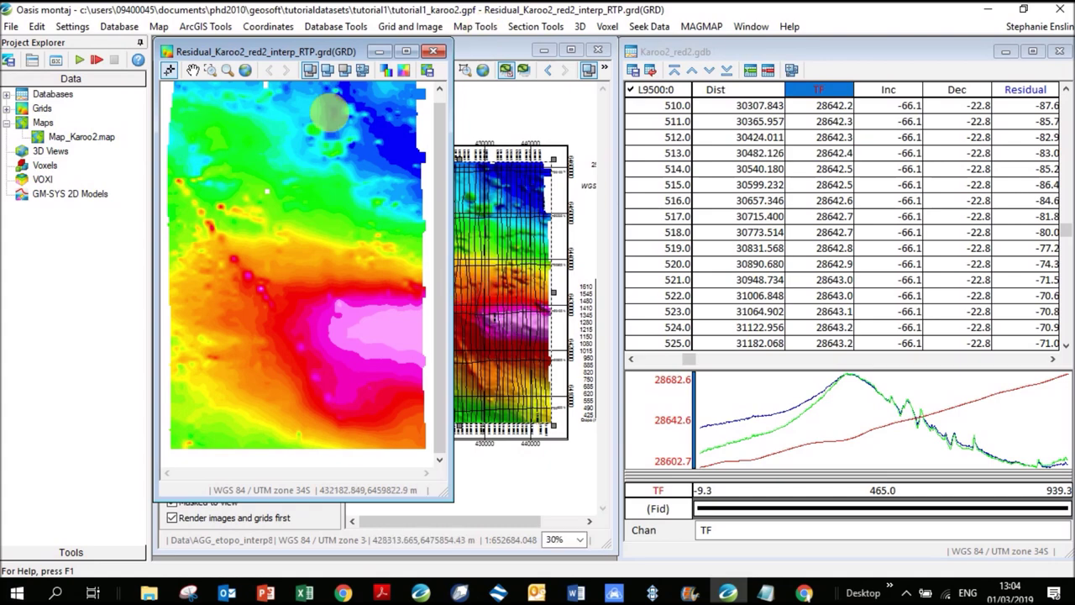
- Display Residual_Karoo2_red2_interp_RTP.grd on the current Karoo2 map, keeping shading and a colour bar
{"action": "left_click", "coordinate": [506, 61]}
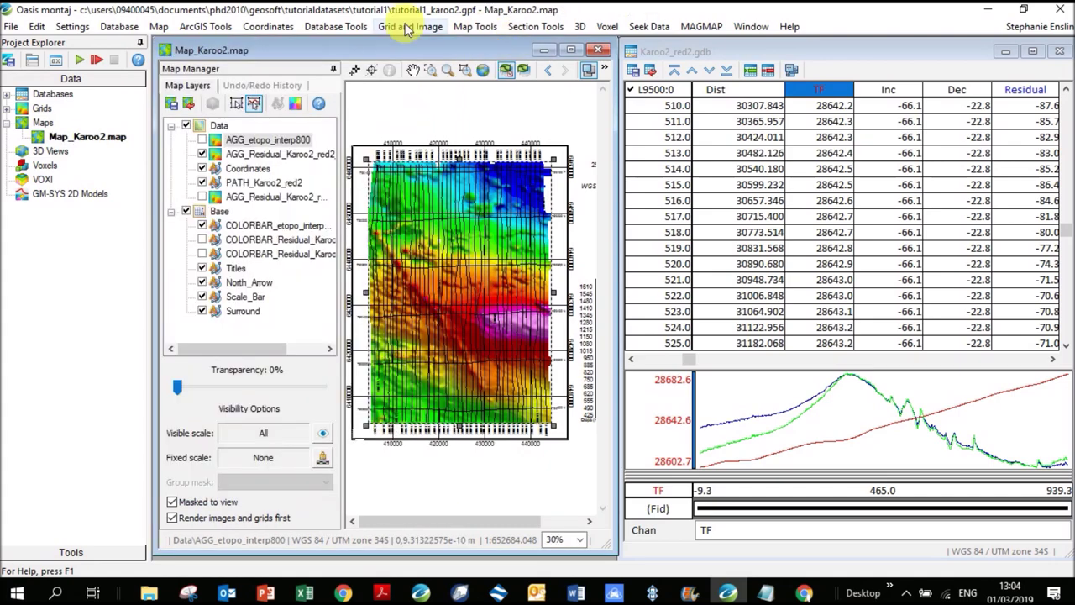
{"action": "left_click", "coordinate": [410, 26]}
{"action": "mouse_move", "coordinate": [428, 53]}
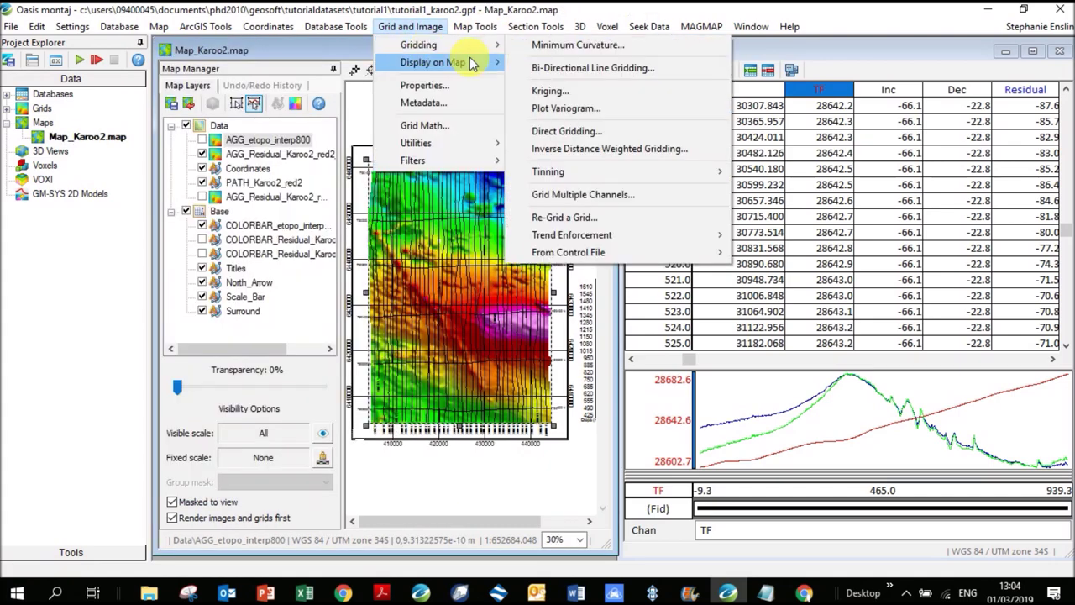
{"action": "mouse_move", "coordinate": [474, 63]}
{"action": "left_click", "coordinate": [564, 66]}
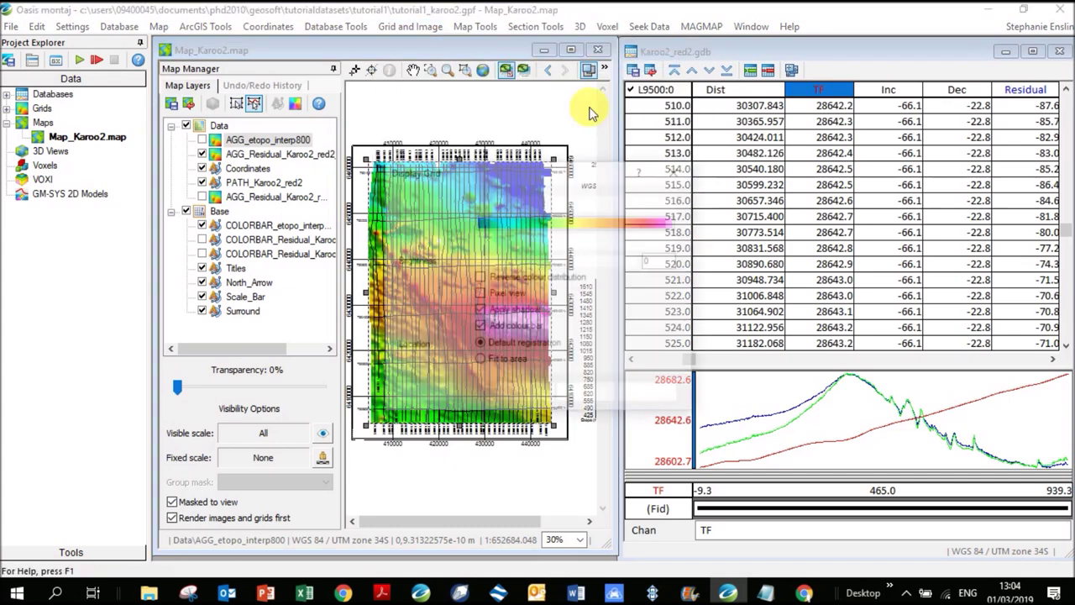
{"action": "left_click", "coordinate": [654, 204]}
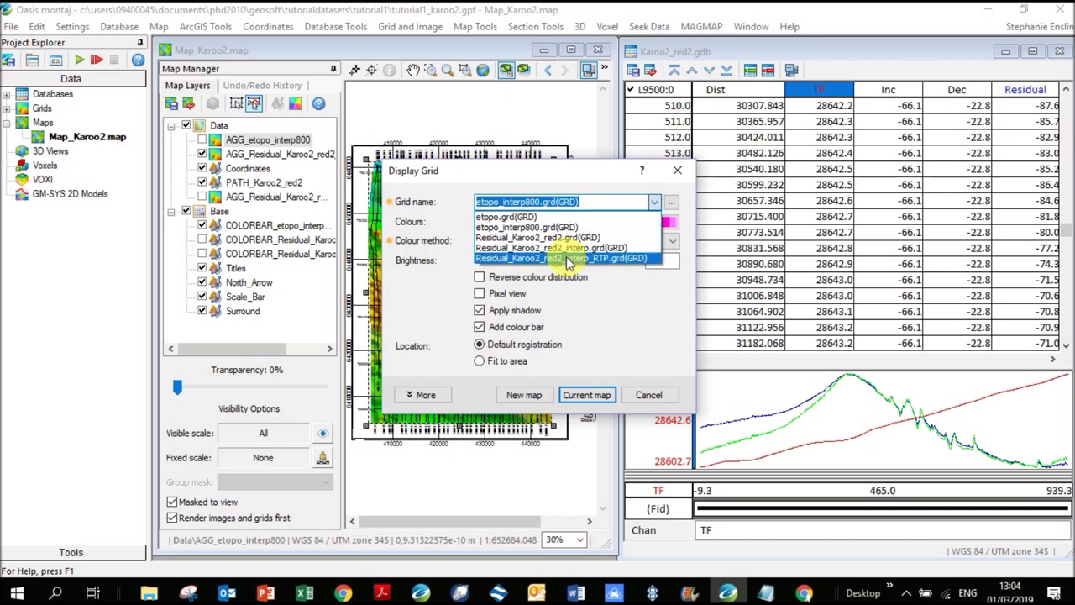
{"action": "left_click", "coordinate": [605, 259]}
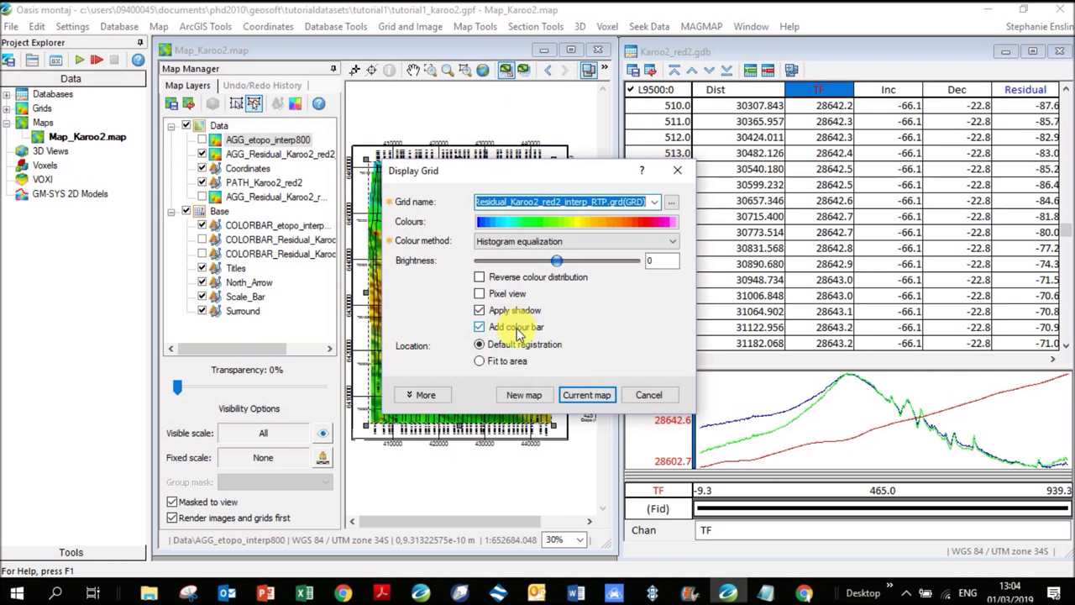
{"action": "left_click", "coordinate": [580, 394]}
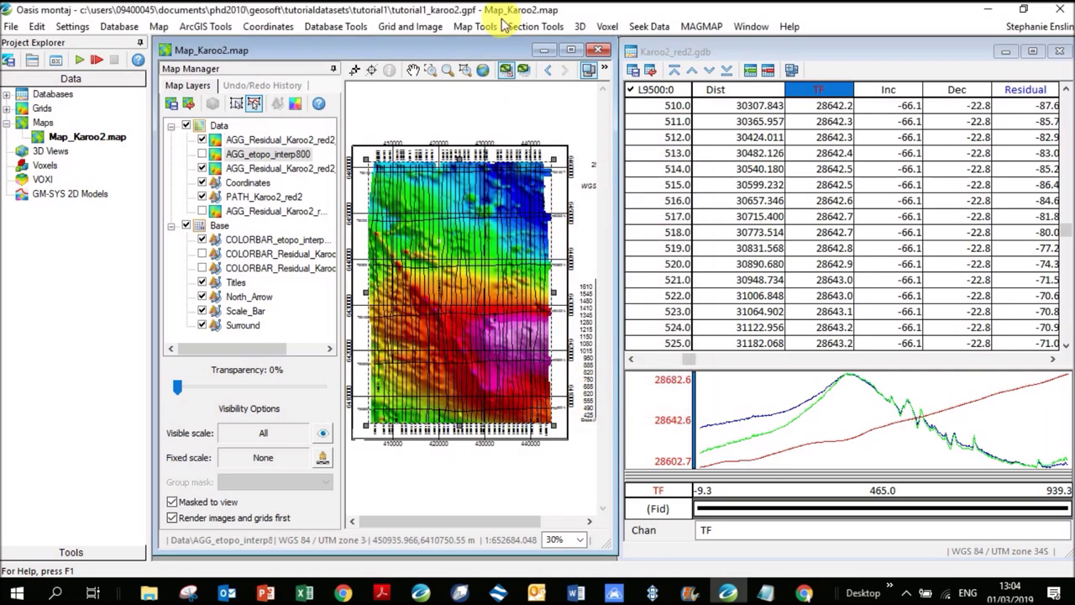
- Maximize and zoom the Karoo2 map, then toggle the RTP residual layer to compare
{"action": "left_click", "coordinate": [571, 49]}
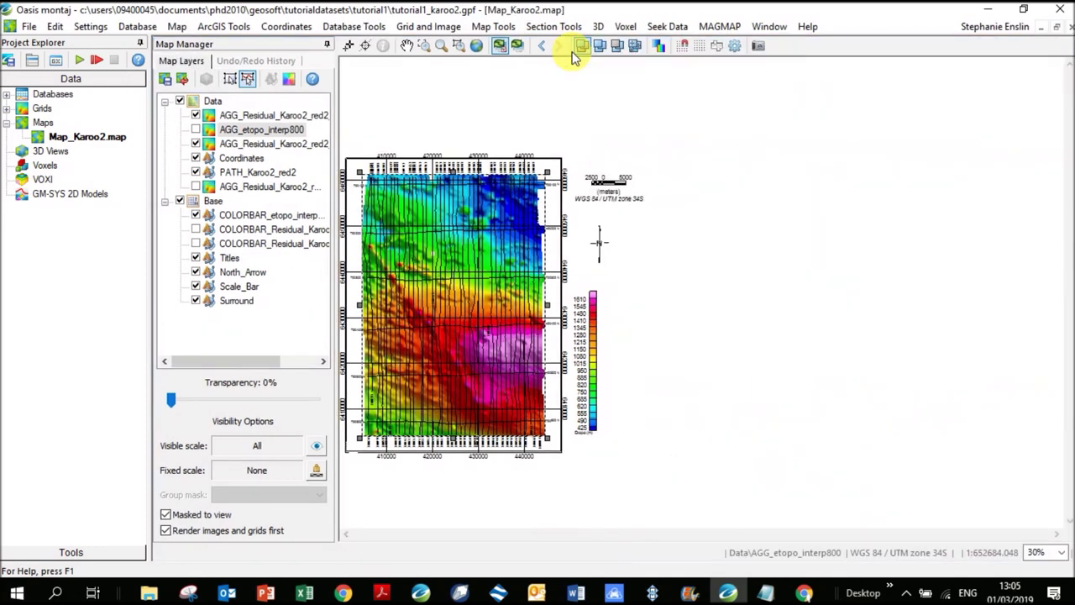
{"action": "left_click", "coordinate": [472, 46]}
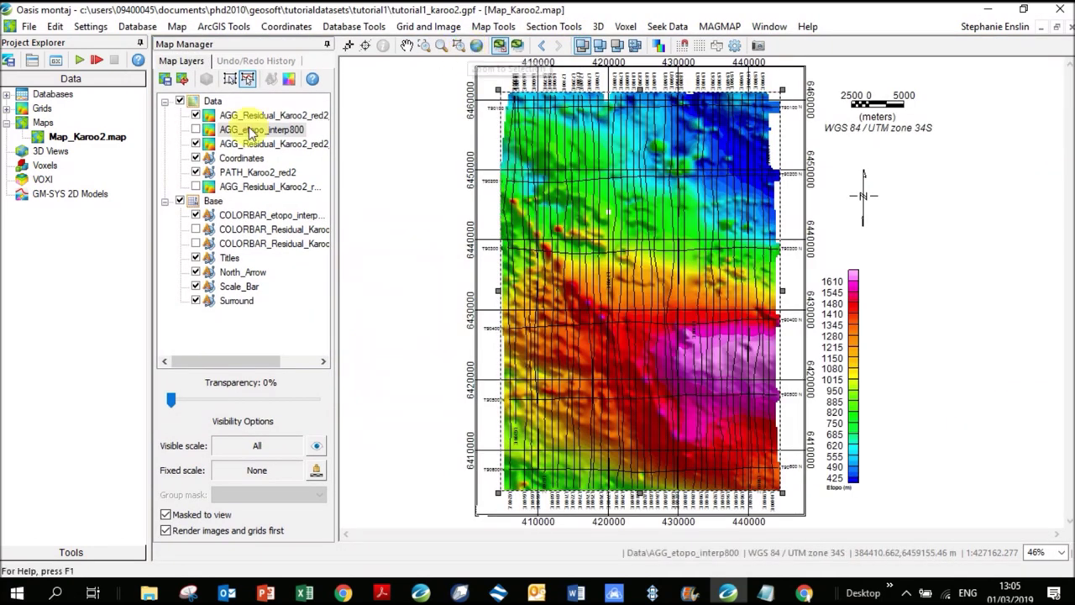
{"action": "left_click", "coordinate": [195, 117]}
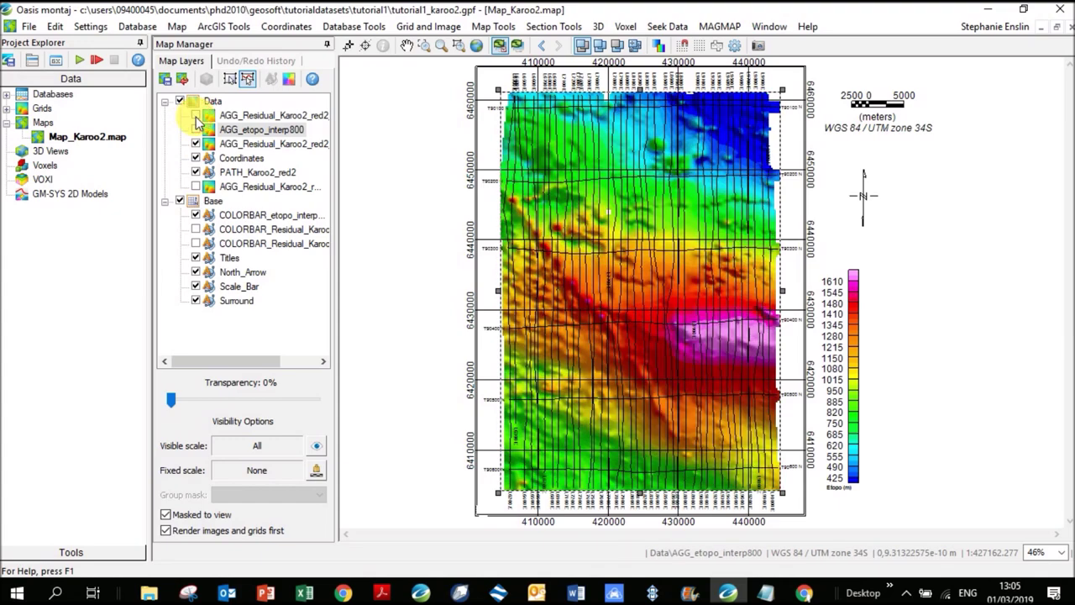
{"action": "left_click", "coordinate": [196, 117]}
{"action": "left_click", "coordinate": [195, 116]}
- Hide the etopo layer, show the RTP residual layer, and open its Colour Tool
{"action": "left_click", "coordinate": [196, 129]}
{"action": "left_click", "coordinate": [196, 115]}
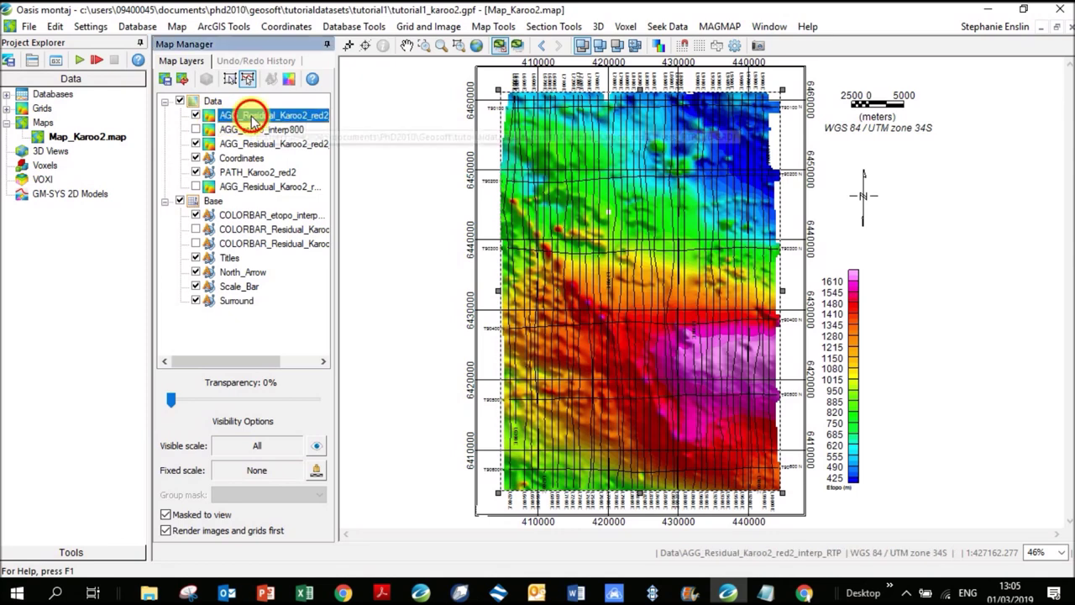
{"action": "double_click", "coordinate": [252, 118]}
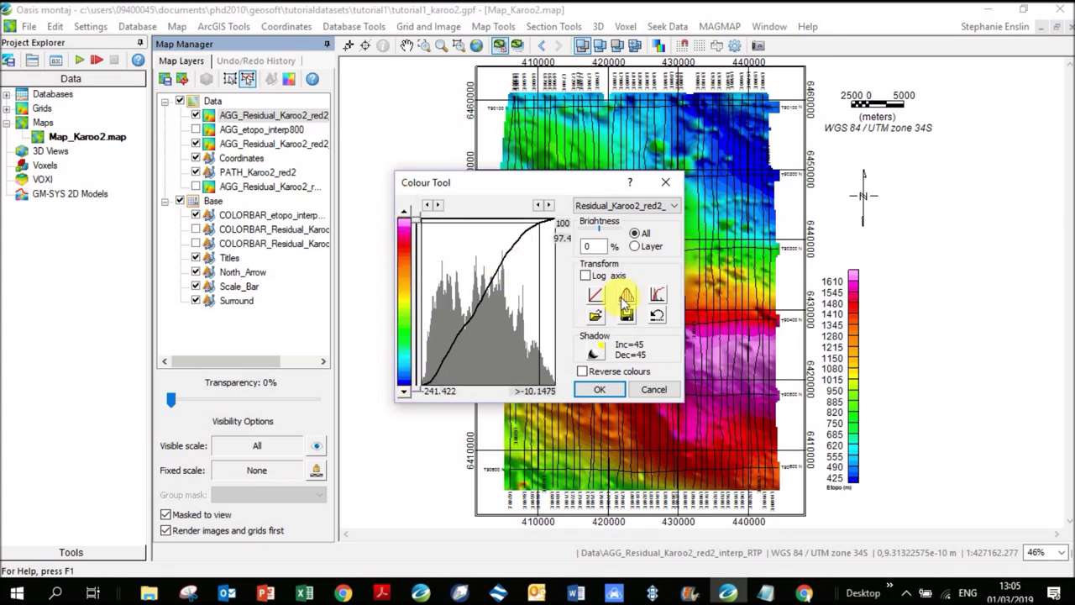
- Check the linear transform settings of the RTP and original residual layers, leaving them unchanged
{"action": "left_click", "coordinate": [596, 294]}
{"action": "left_click", "coordinate": [539, 334]}
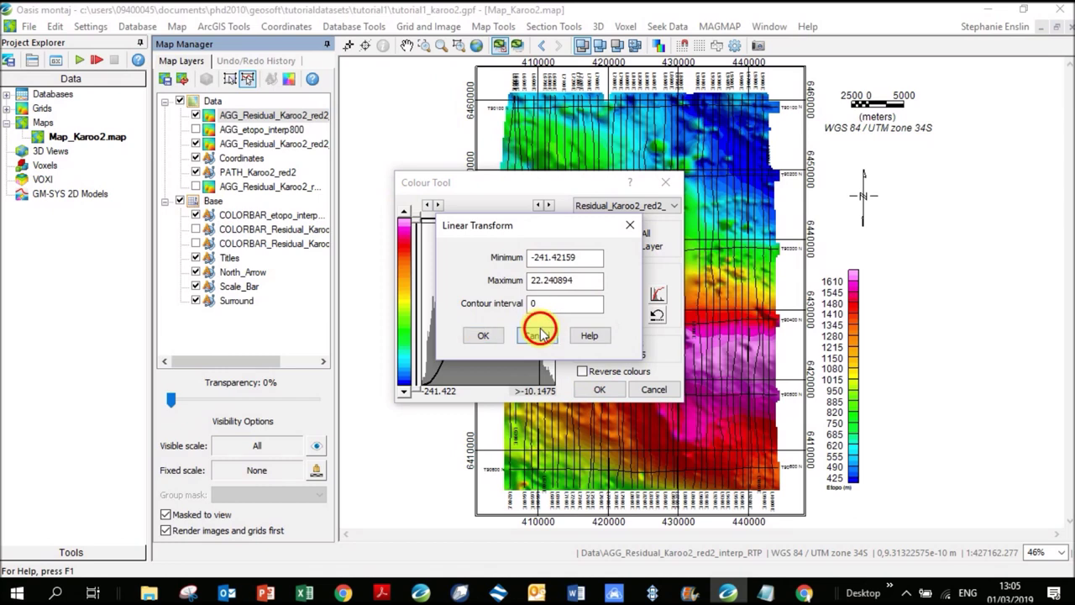
{"action": "left_click", "coordinate": [648, 391]}
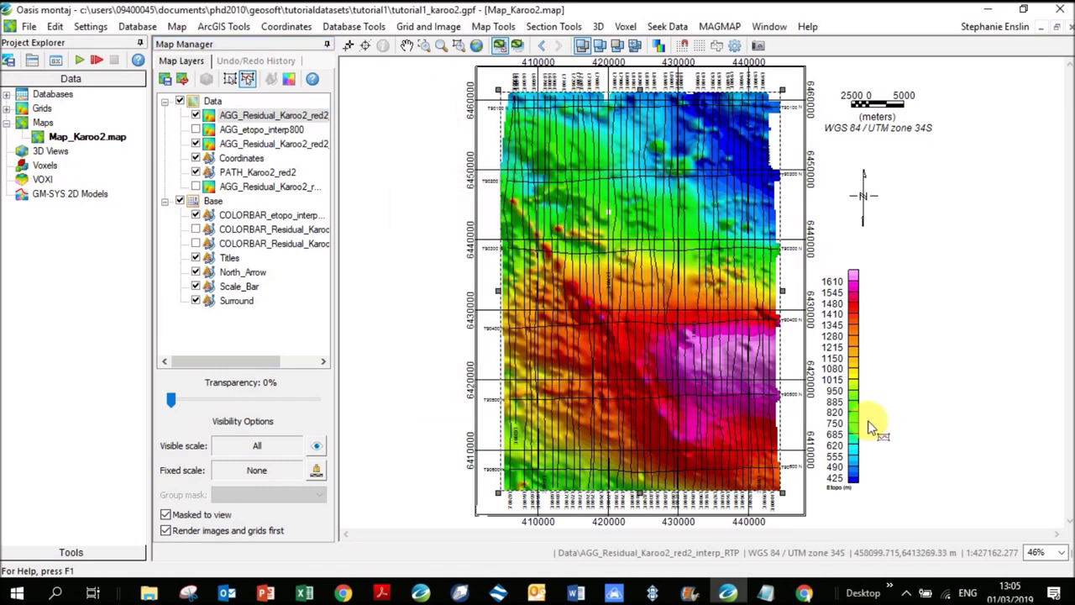
{"action": "left_click", "coordinate": [277, 148]}
{"action": "double_click", "coordinate": [277, 148]}
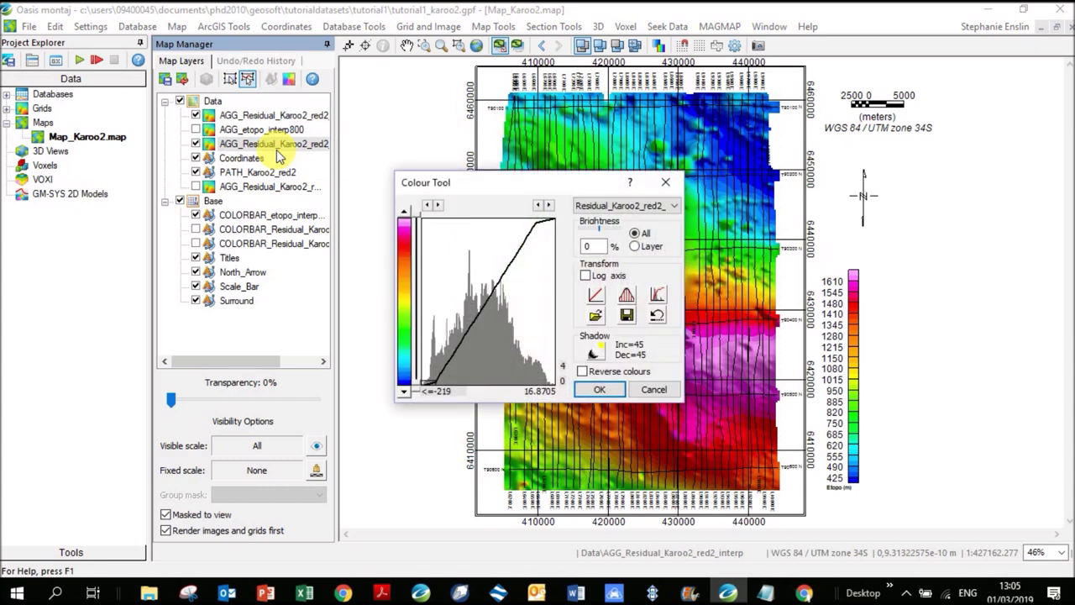
{"action": "left_click", "coordinate": [596, 296]}
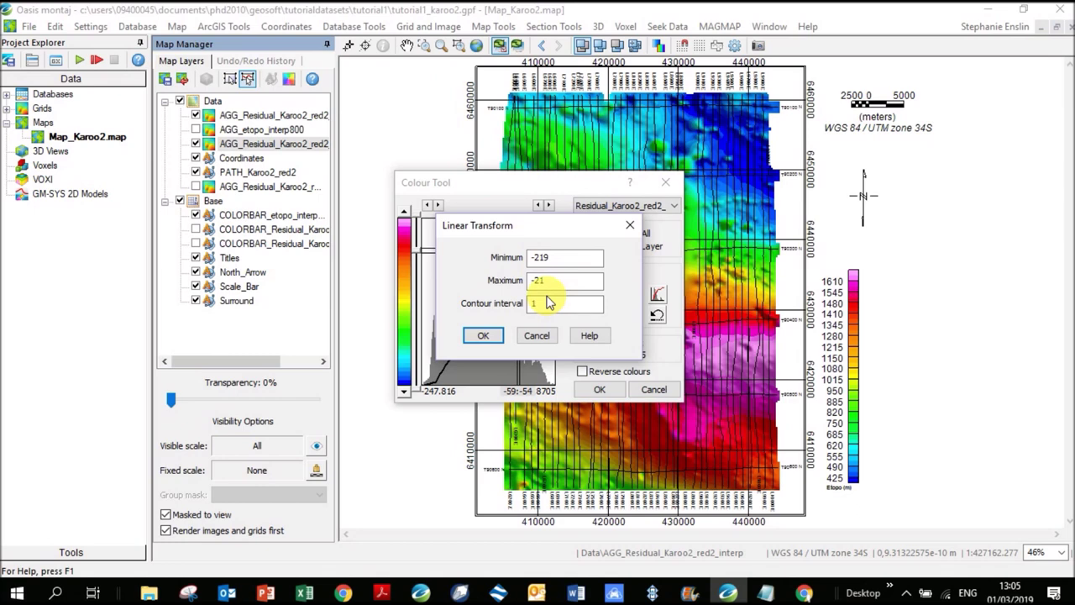
{"action": "left_click", "coordinate": [548, 336]}
{"action": "left_click", "coordinate": [647, 390]}
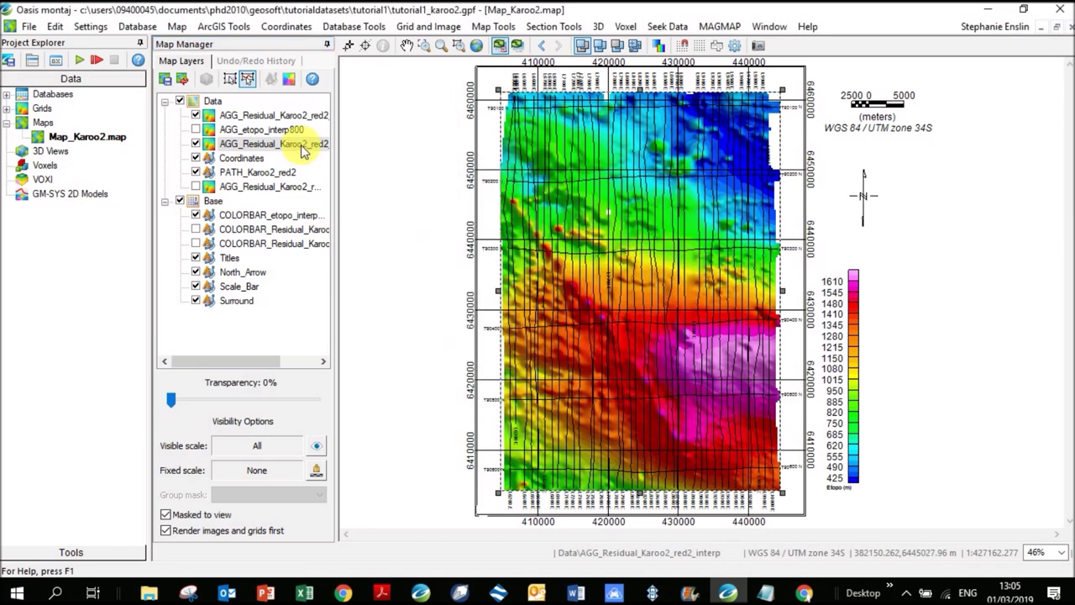
- Apply a linear transform with minimum -220, maximum -20 and contour interval 1, accepting the warning
{"action": "double_click", "coordinate": [282, 113]}
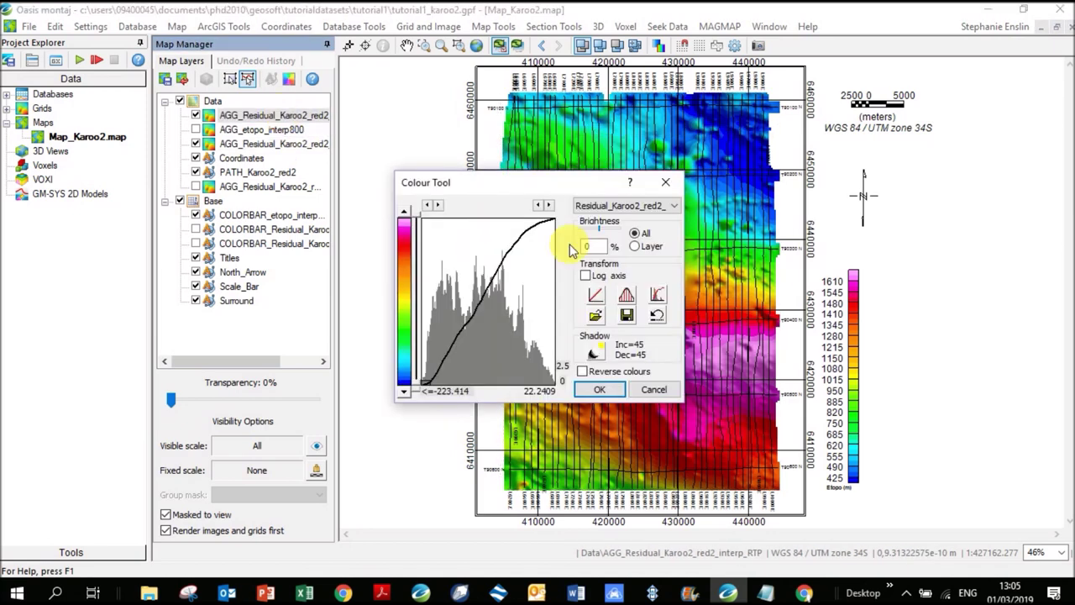
{"action": "left_click", "coordinate": [595, 294]}
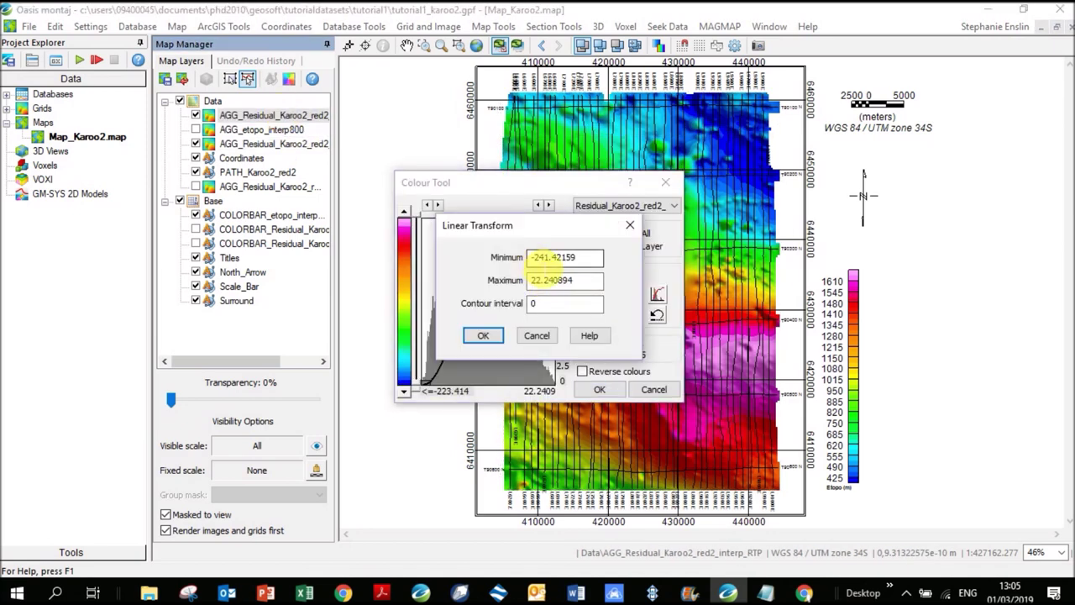
{"action": "double_click", "coordinate": [542, 259]}
{"action": "type", "text": "-220"}
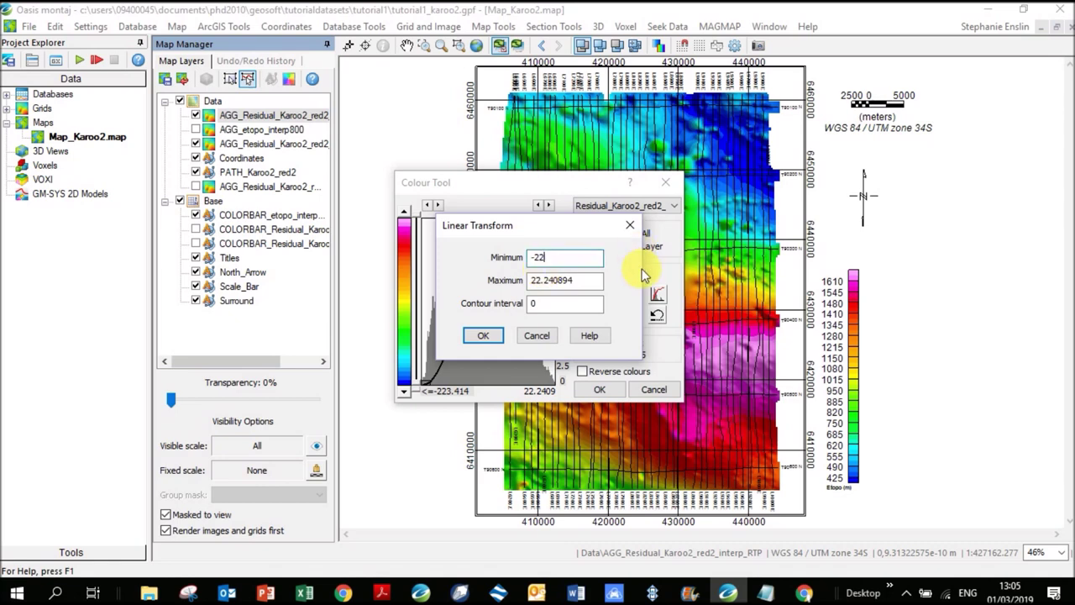
{"action": "key", "text": "Tab"}
{"action": "type", "text": "-0"}
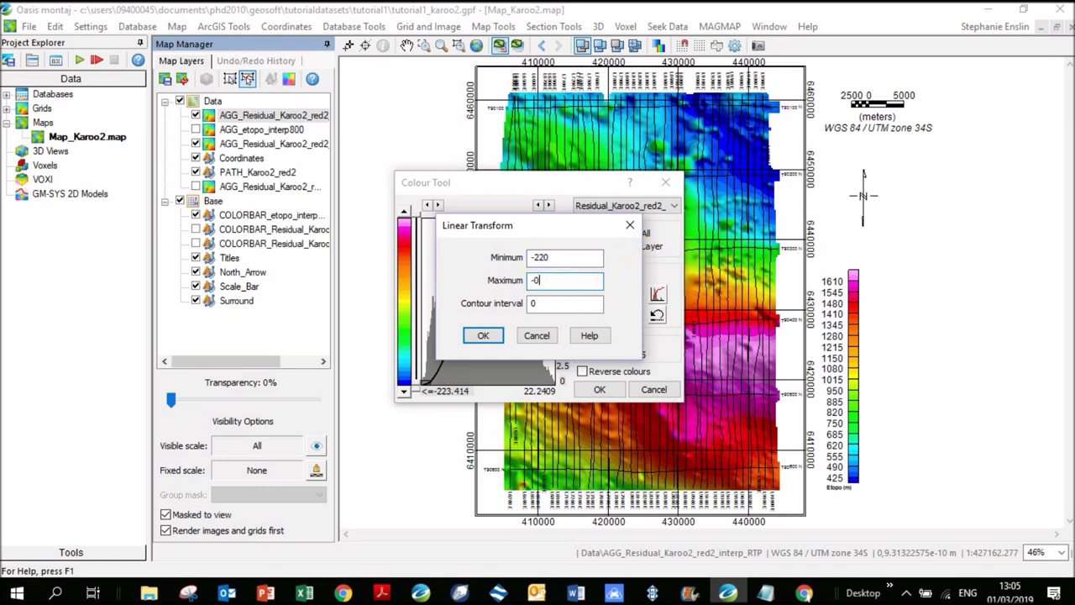
{"action": "left_click", "coordinate": [533, 280]}
{"action": "type", "text": "2"}
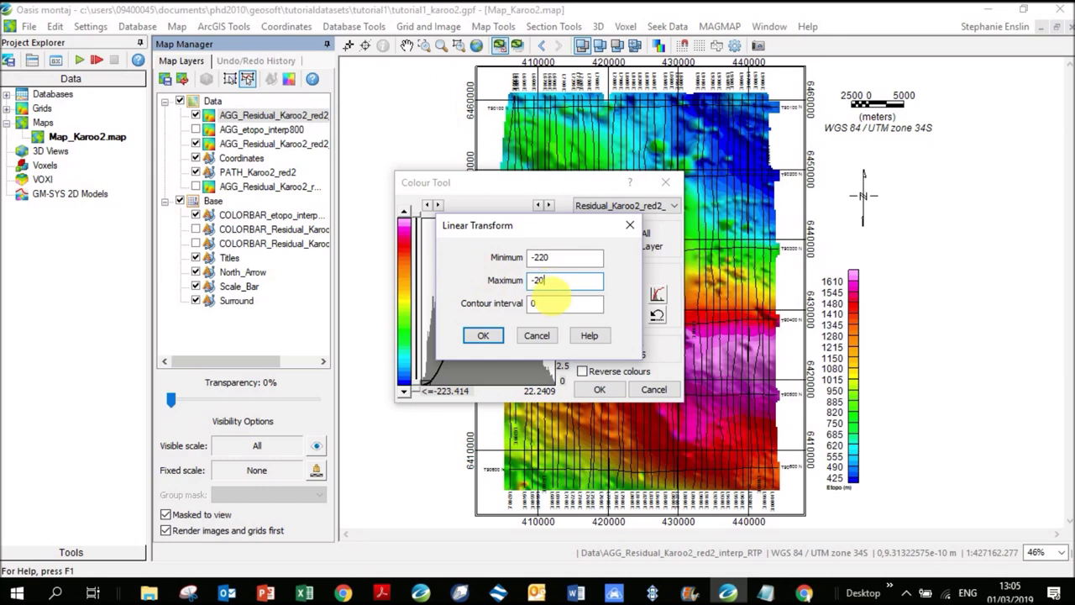
{"action": "key", "text": "Tab"}
{"action": "type", "text": "1"}
{"action": "left_click", "coordinate": [495, 334]}
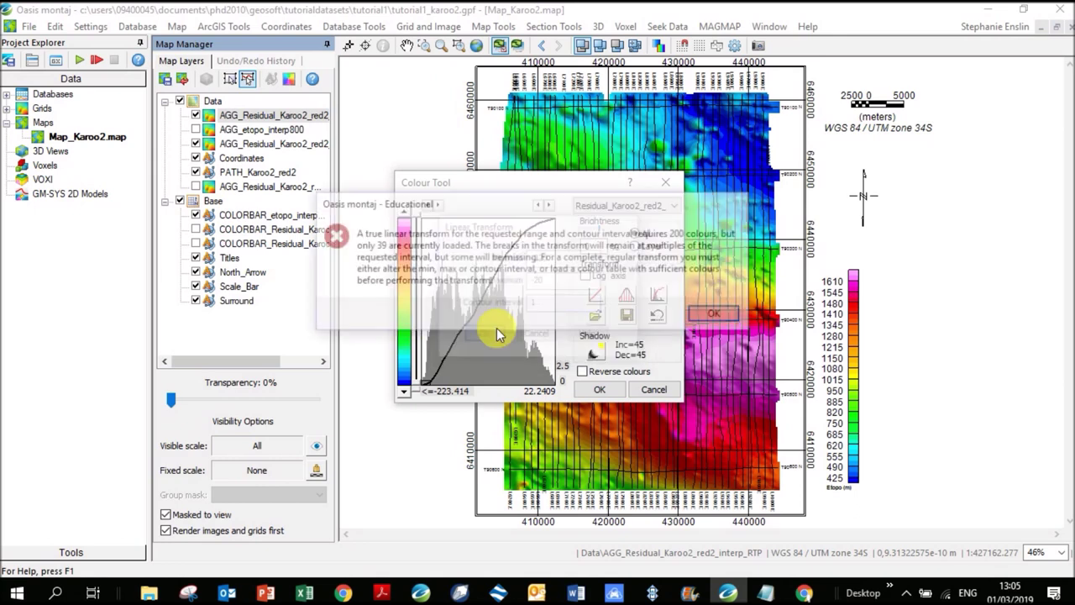
{"action": "left_click", "coordinate": [706, 316]}
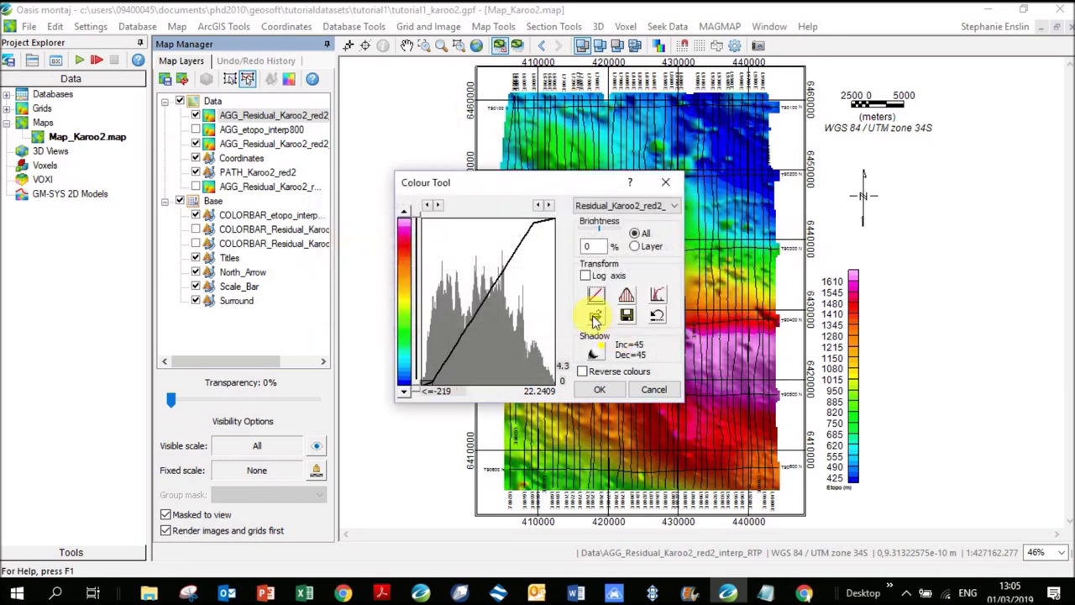
- Accept the new stretch and toggle the top AGG_Residual_Karoo2_red2 layer to compare, leaving it hidden
{"action": "left_click", "coordinate": [607, 390]}
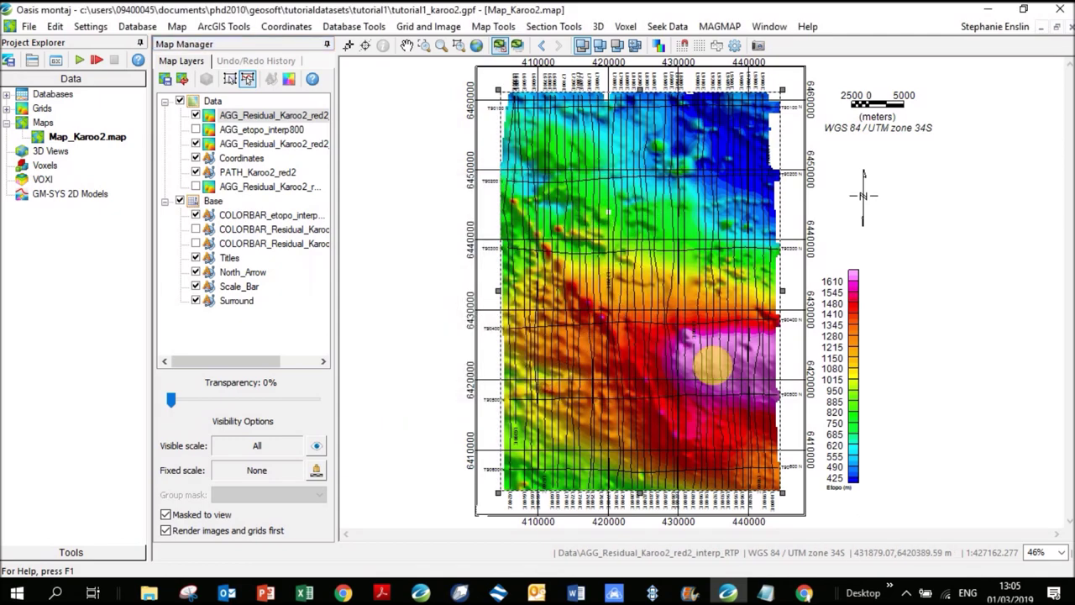
{"action": "left_click", "coordinate": [195, 116]}
{"action": "left_click", "coordinate": [195, 115]}
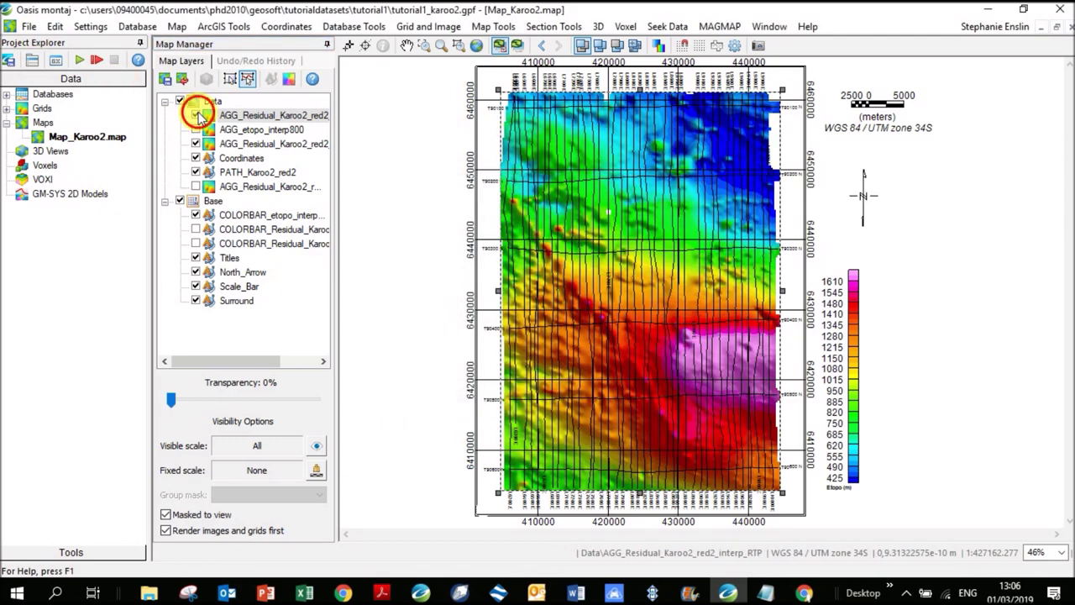
{"action": "left_click", "coordinate": [196, 115]}
{"action": "left_click", "coordinate": [195, 115]}
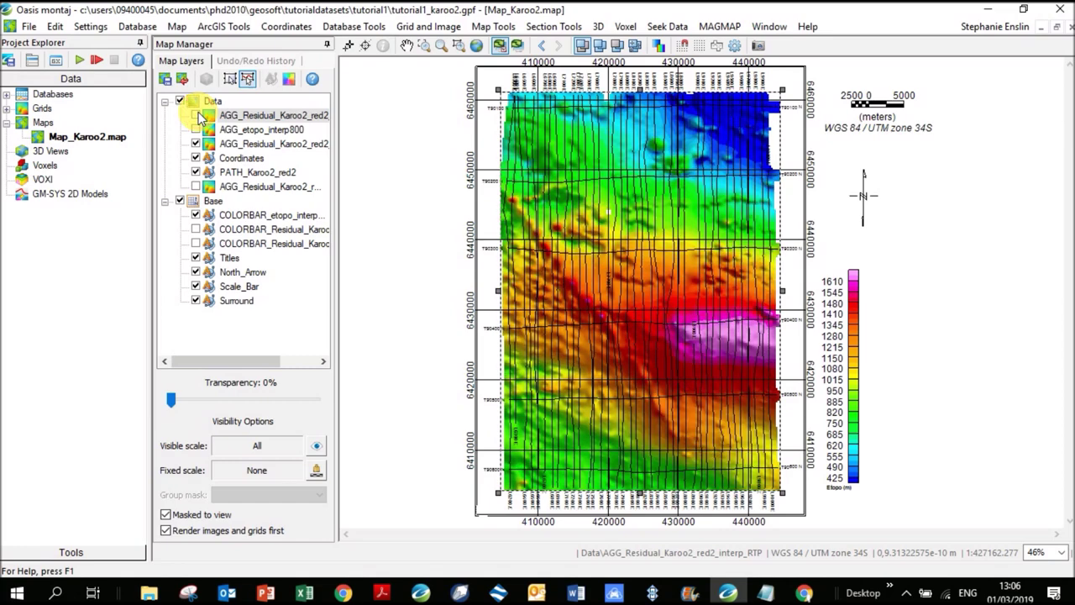
{"action": "left_click", "coordinate": [196, 115]}
{"action": "left_click", "coordinate": [196, 116]}
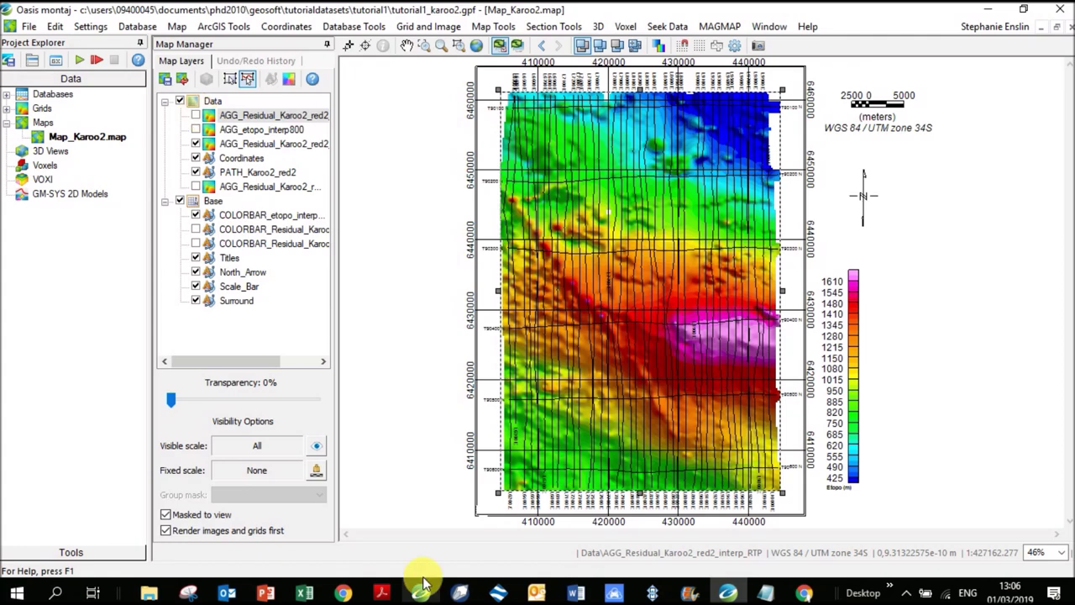
- View the page 7 'Reduce to Pole or Analytical Signal' slide in the geophysics PDF, then return to Oasis montaj
{"action": "left_click", "coordinate": [383, 593]}
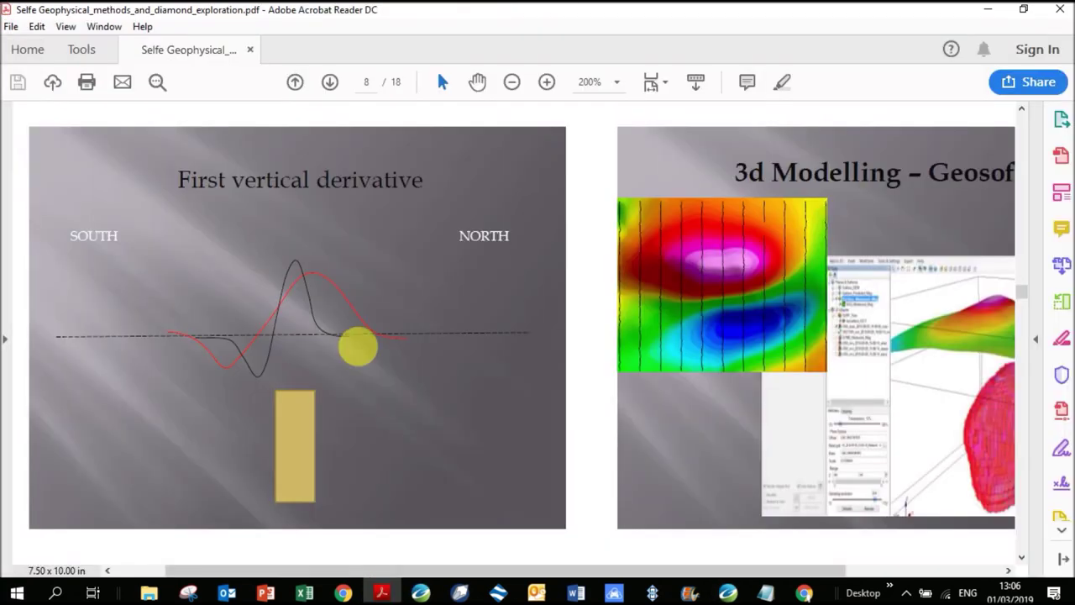
{"action": "scroll", "coordinate": [562, 288], "scroll_direction": "down", "scroll_amount": 5}
{"action": "scroll", "coordinate": [561, 286], "scroll_direction": "up", "scroll_amount": 4}
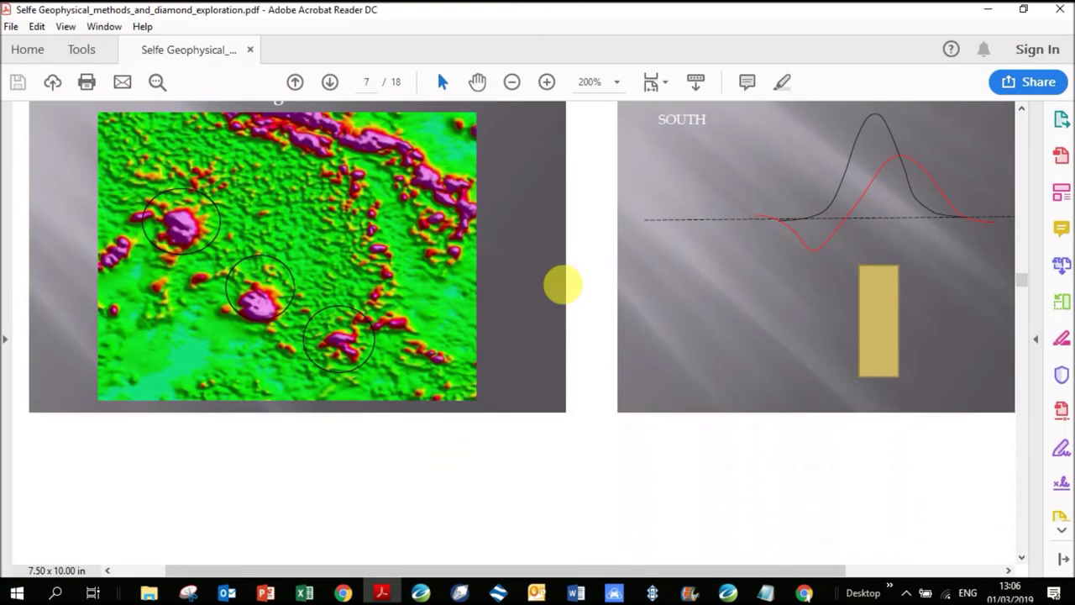
{"action": "left_click_drag", "start_coordinate": [457, 570], "coordinate": [603, 572]}
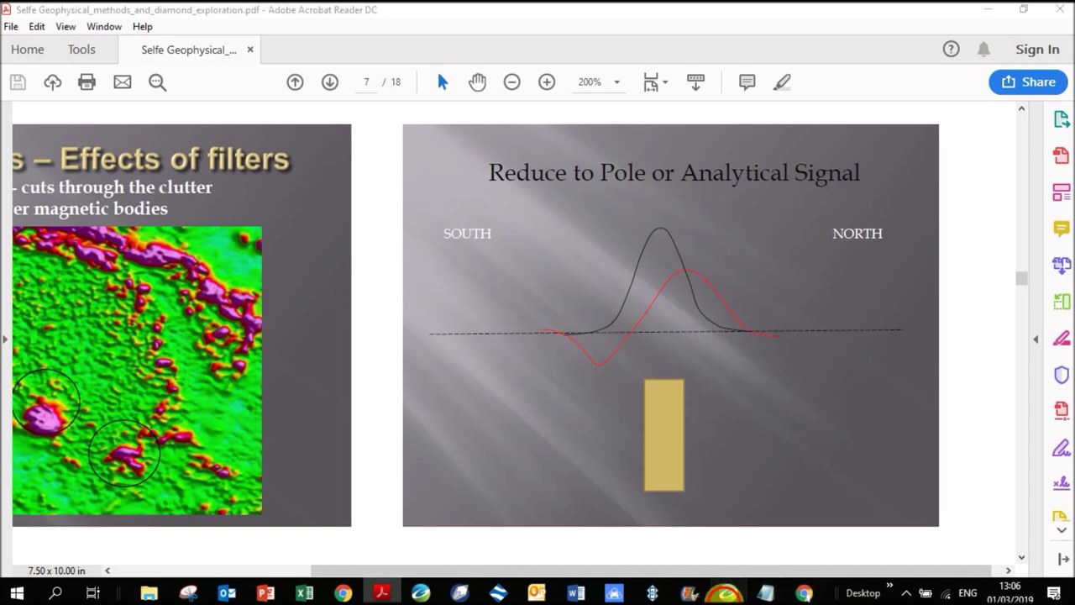
{"action": "left_click", "coordinate": [728, 593]}
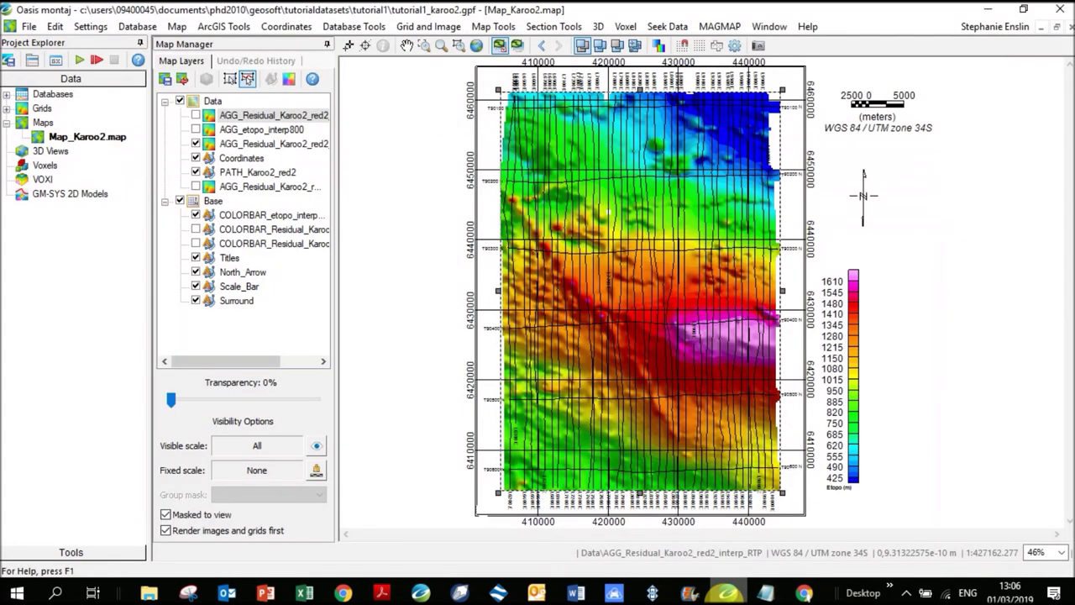
{"action": "left_click", "coordinate": [198, 116]}
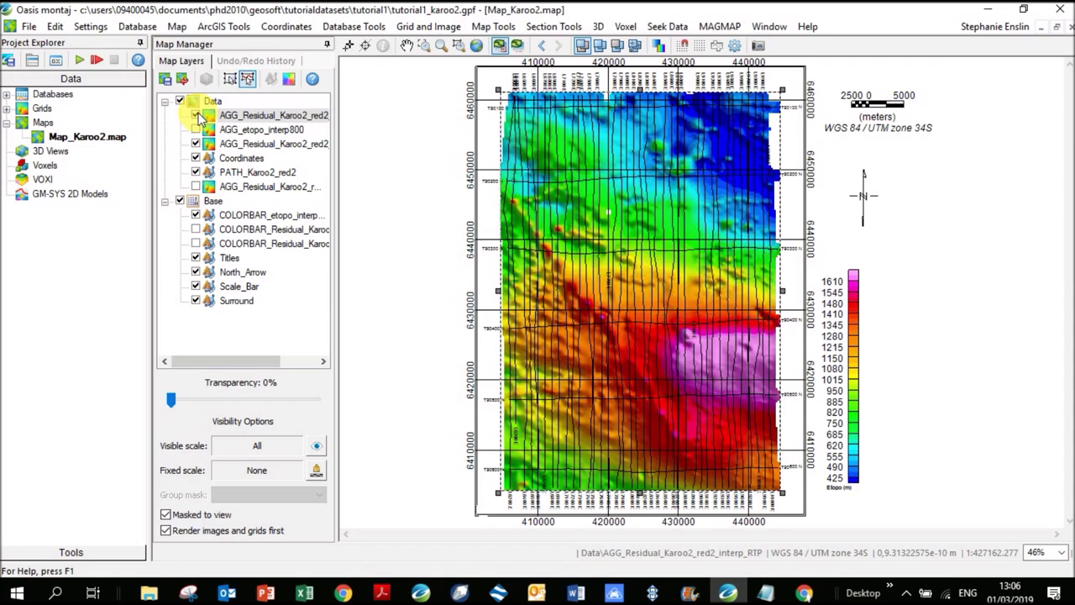
{"action": "left_click", "coordinate": [197, 116]}
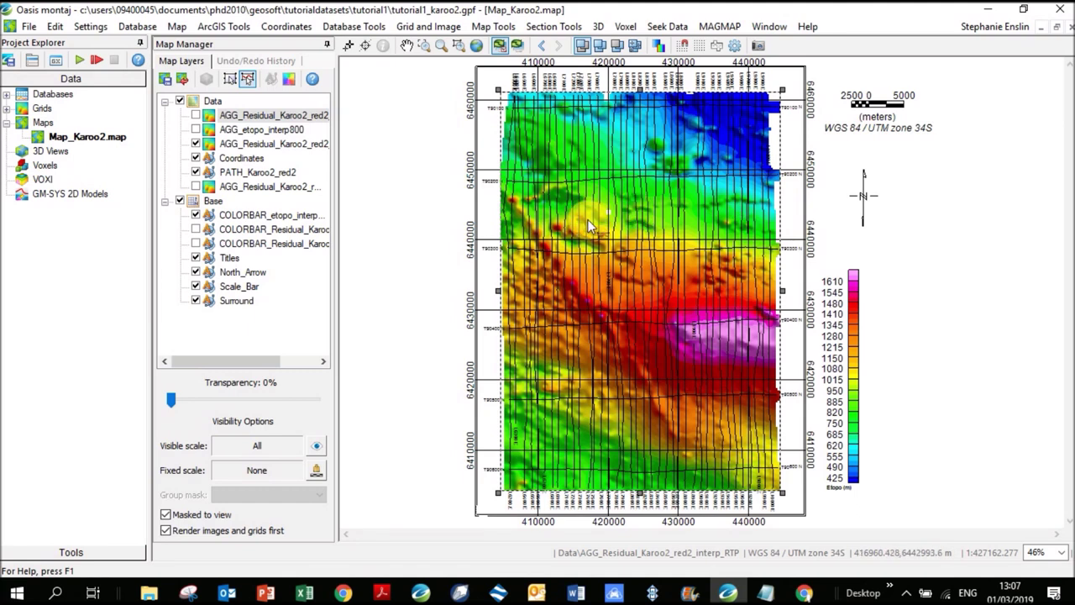
- Turn the top AGG_Residual_Karoo2_red2 layer back on after briefly toggling it off
{"action": "left_click", "coordinate": [197, 117]}
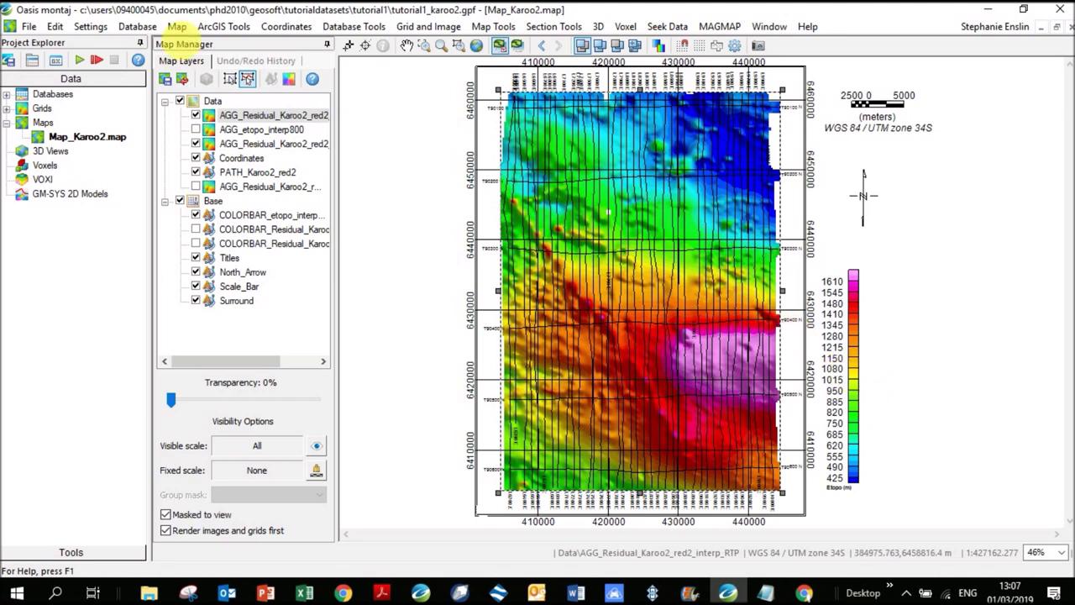
{"action": "left_click", "coordinate": [198, 117]}
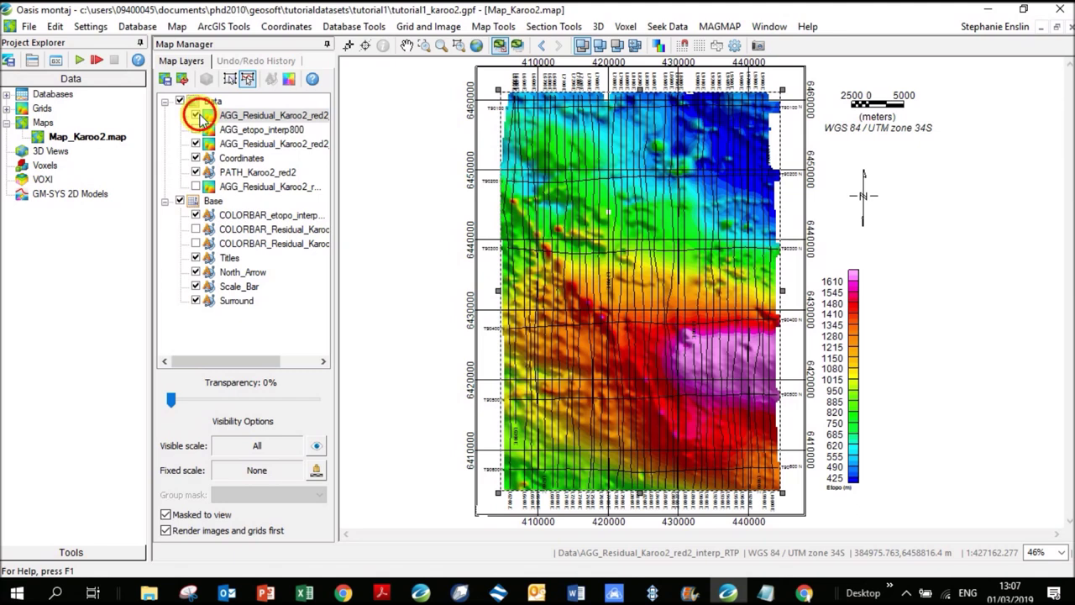
{"action": "left_click", "coordinate": [198, 116]}
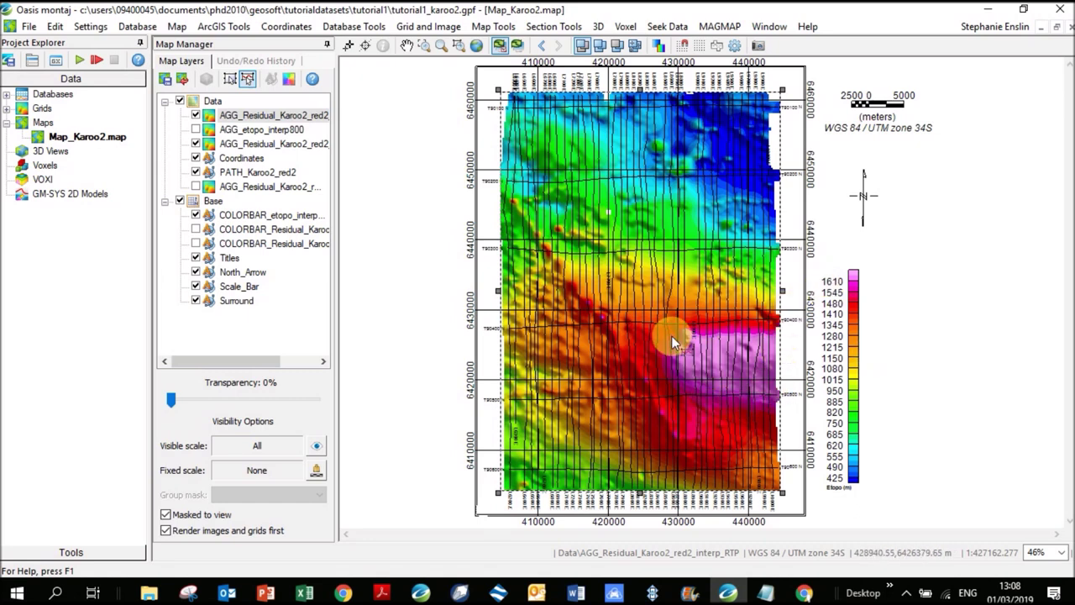
{"action": "left_click", "coordinate": [720, 26]}
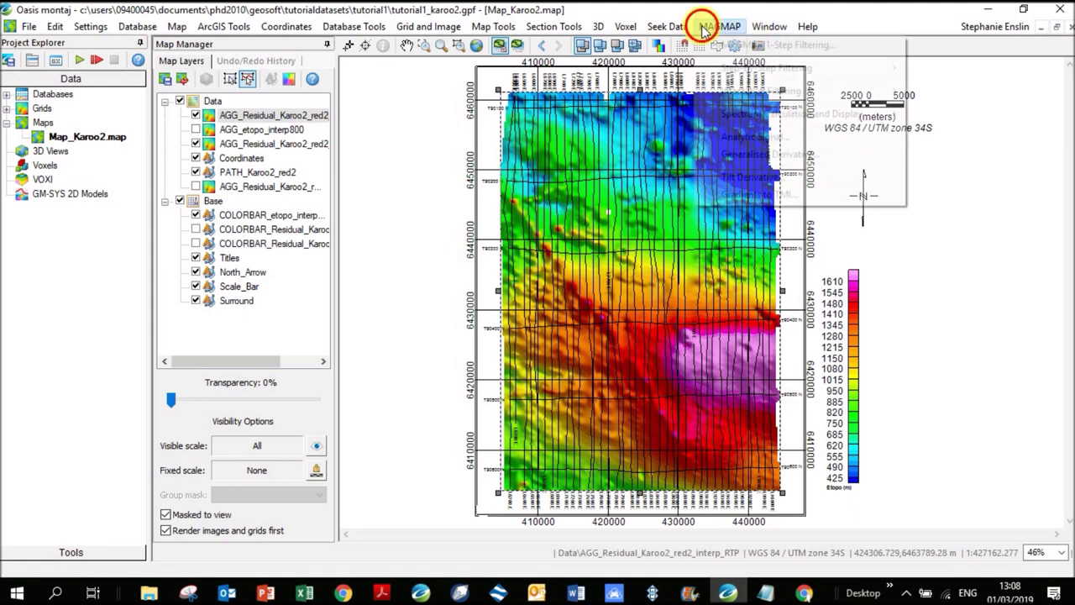
- Set MAGMAP 1-Step Filtering input to Residual_Karoo2_red2_interp_RTP.grd, output to ..._RTP_VD.grd, and control file VD.con
{"action": "left_click", "coordinate": [750, 46]}
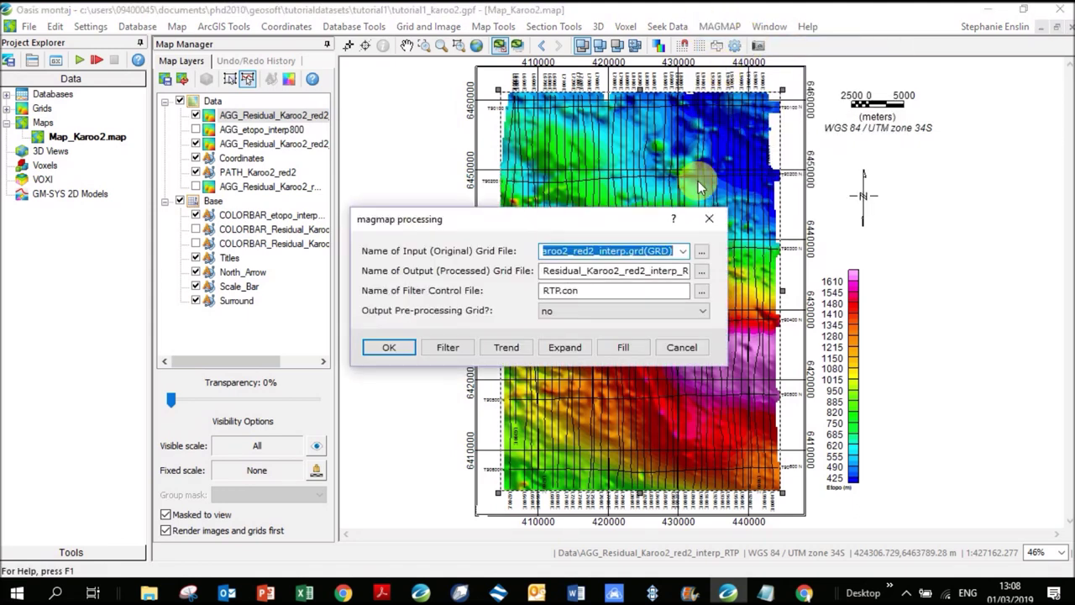
{"action": "left_click", "coordinate": [686, 252]}
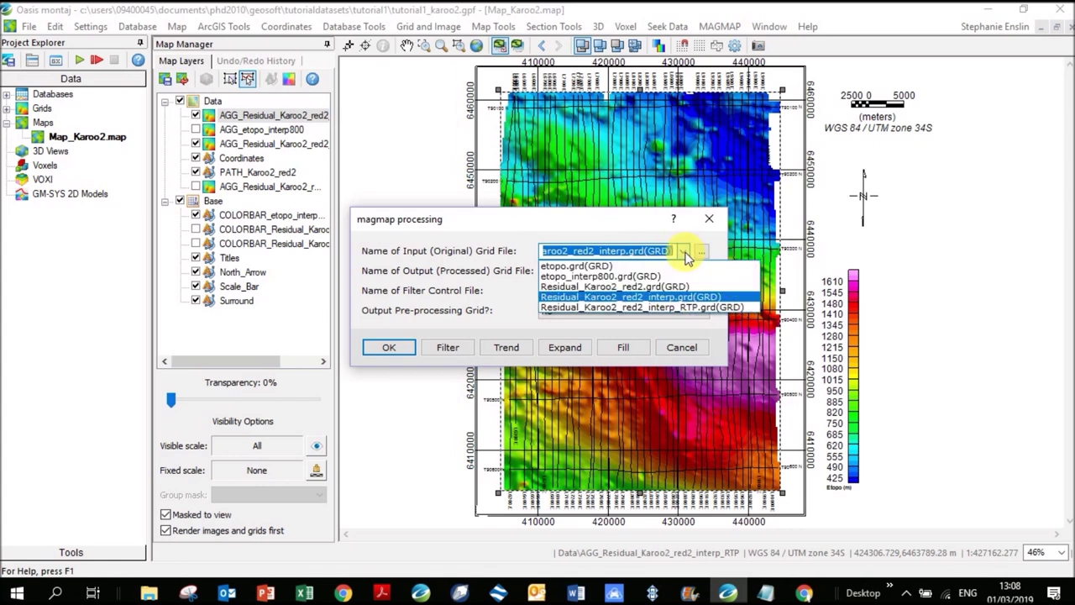
{"action": "left_click", "coordinate": [697, 305]}
{"action": "left_click_drag", "start_coordinate": [679, 271], "coordinate": [660, 288]}
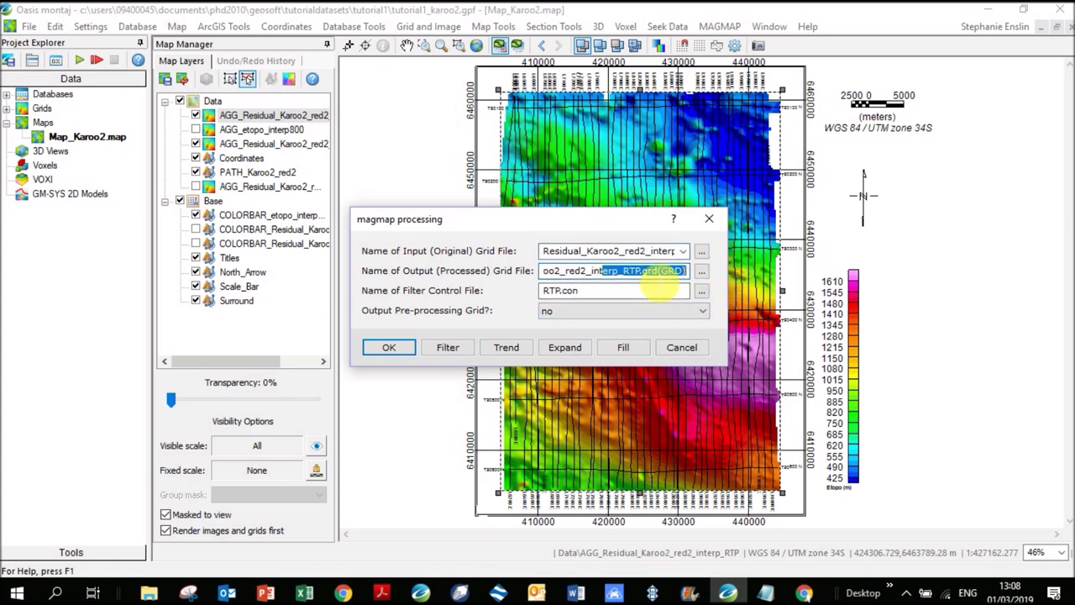
{"action": "left_click", "coordinate": [659, 270]}
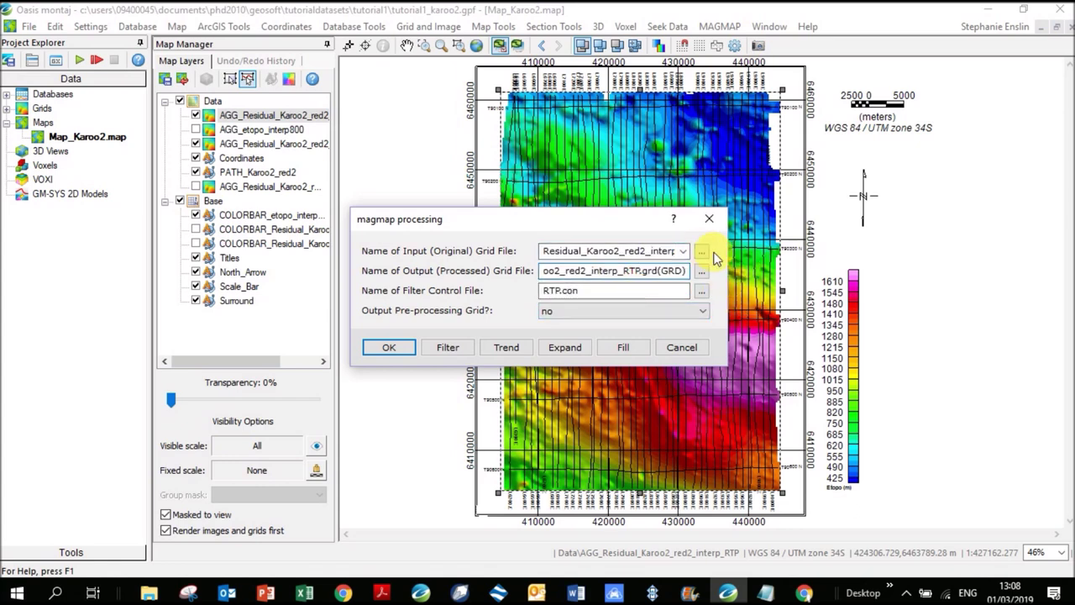
{"action": "type", "text": "_1VD"}
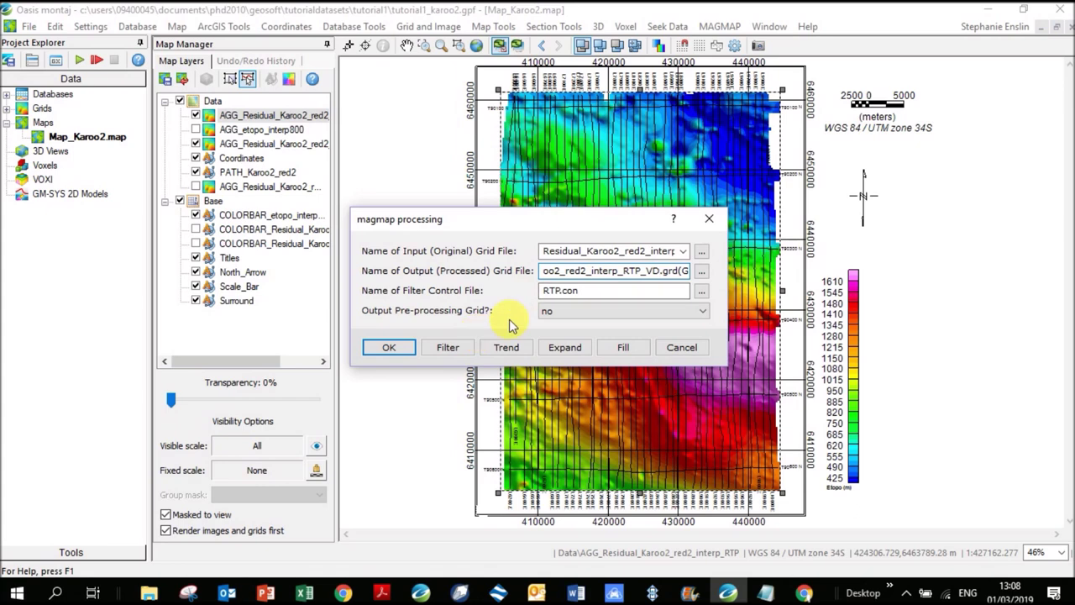
{"action": "left_click_drag", "start_coordinate": [558, 291], "coordinate": [523, 304]}
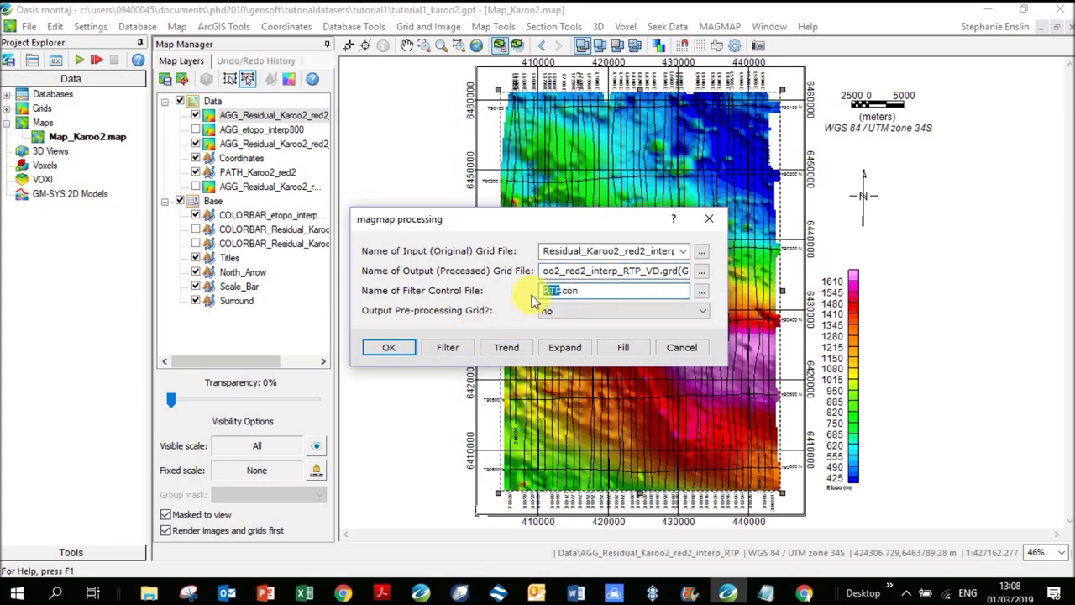
{"action": "type", "text": "VD"}
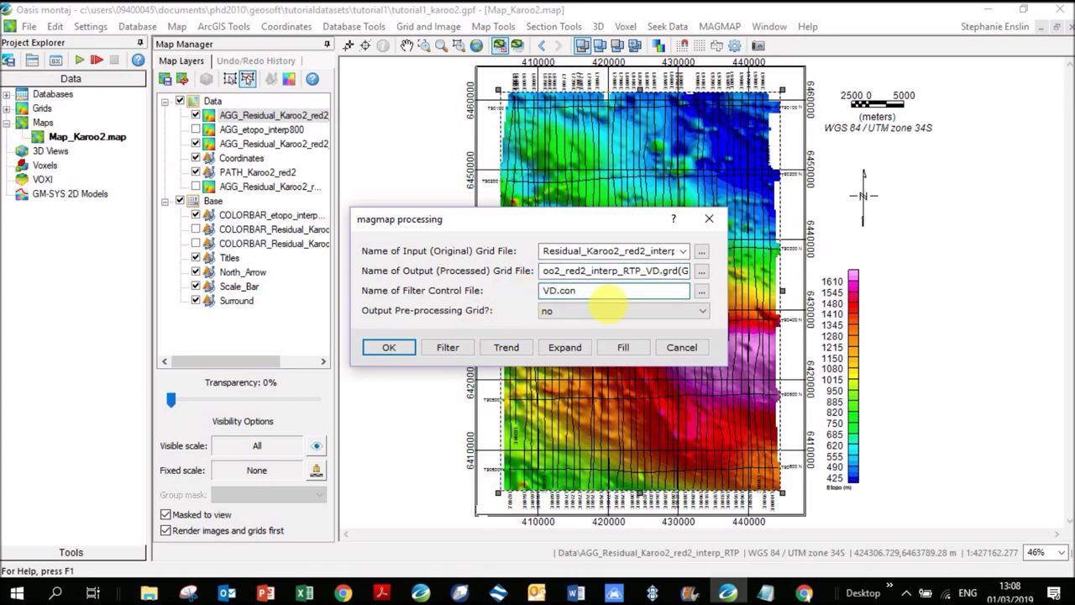
{"action": "left_click", "coordinate": [561, 296]}
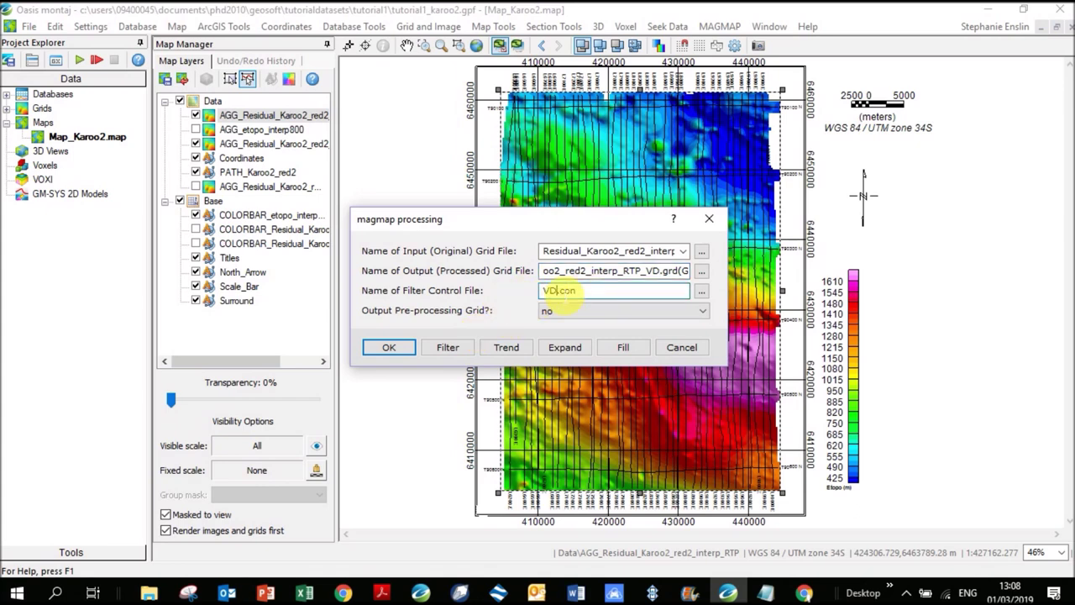
- Define VD.con as a first-order Derivative filter and run it to create the RTP_VD grid
{"action": "left_click", "coordinate": [449, 351]}
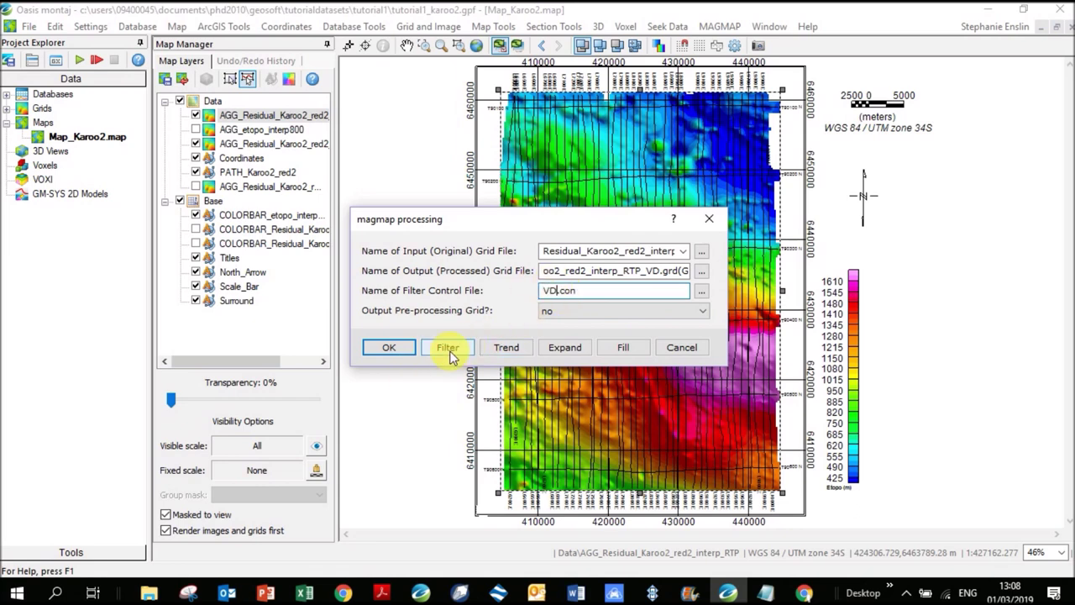
{"action": "left_click", "coordinate": [585, 276]}
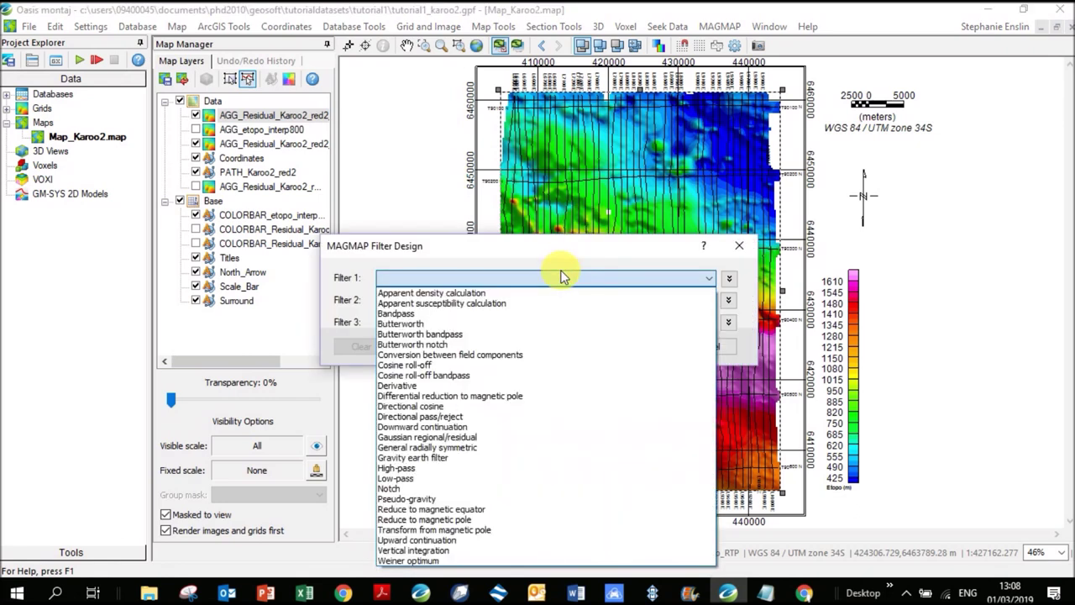
{"action": "left_click", "coordinate": [427, 386]}
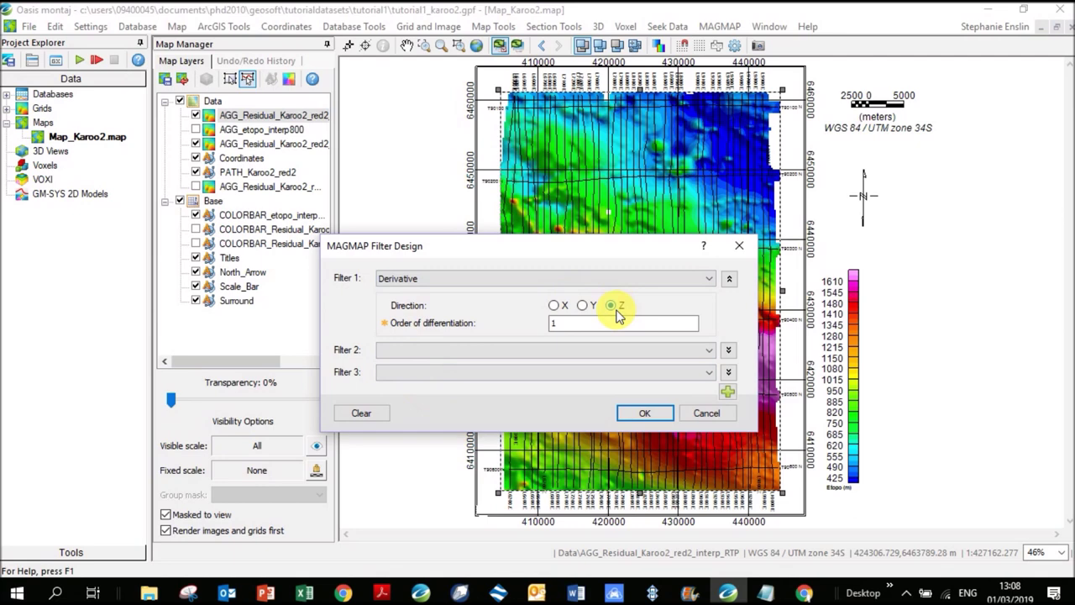
{"action": "double_click", "coordinate": [561, 325]}
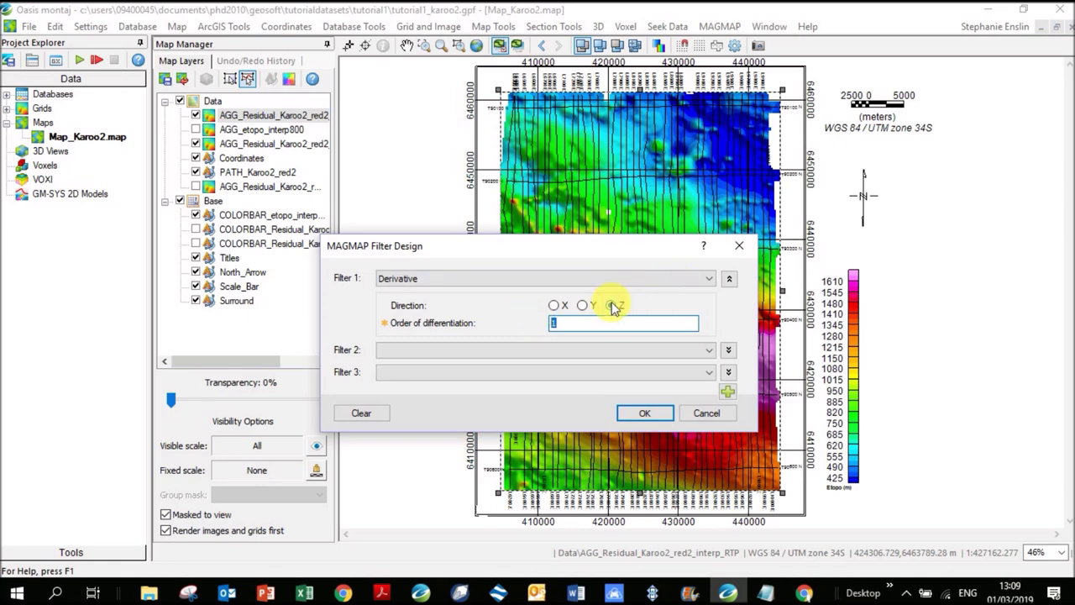
{"action": "left_click", "coordinate": [652, 412]}
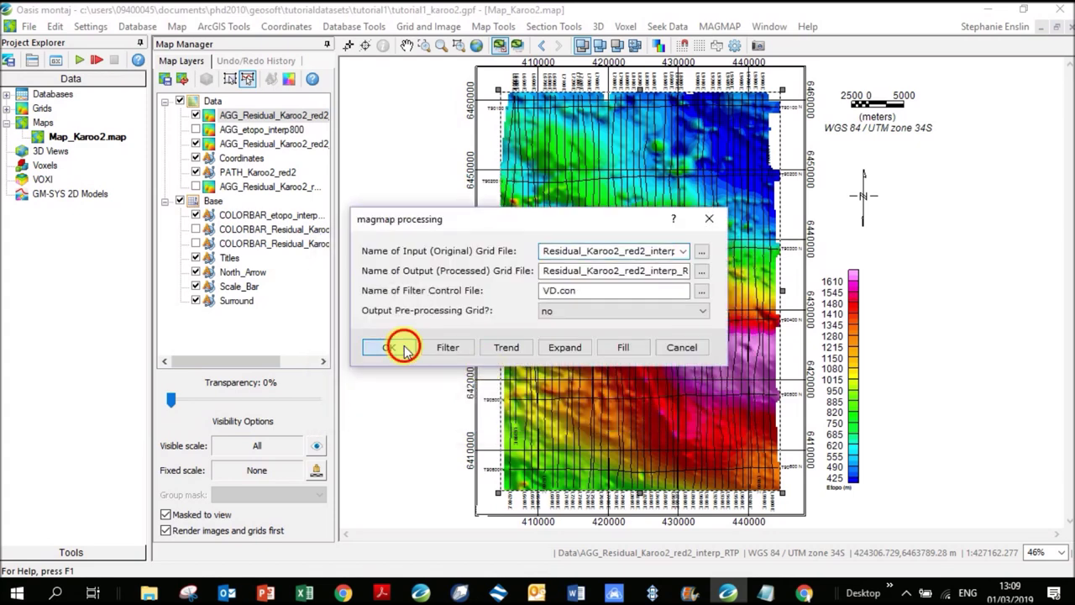
{"action": "left_click", "coordinate": [394, 347]}
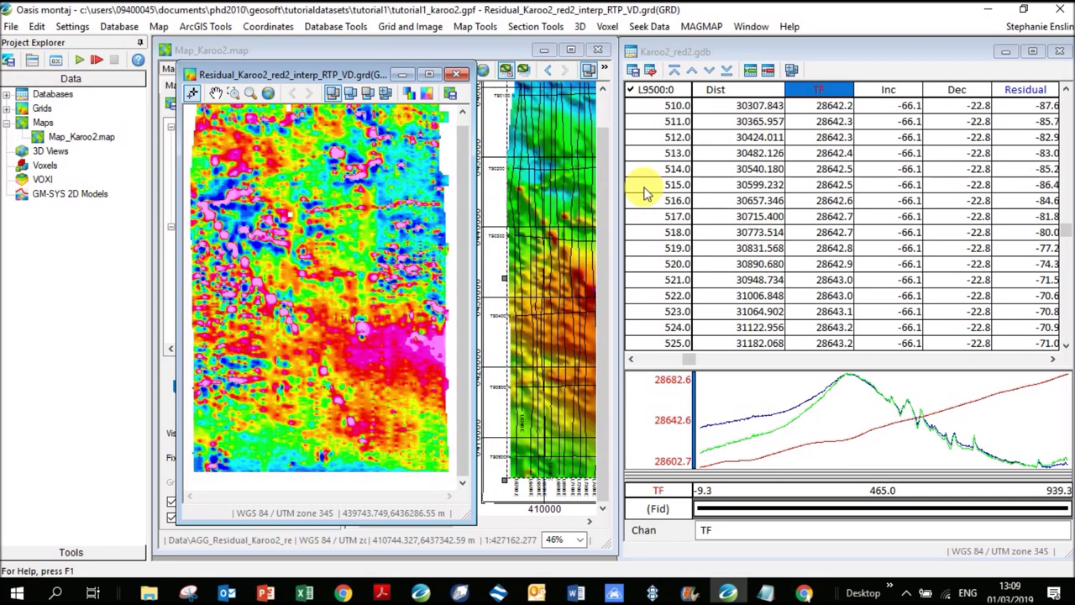
- Display the Residual_Karoo2_red2_interp_RTP_VD grid as a shaded layer on the current Map_Karoo2 map
{"action": "left_click", "coordinate": [569, 56]}
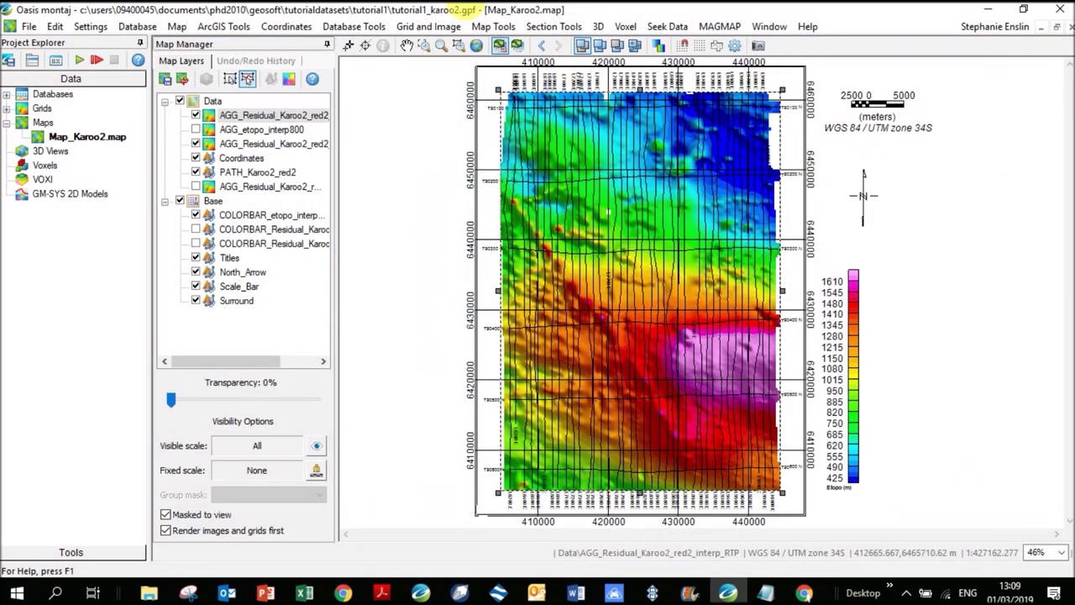
{"action": "left_click", "coordinate": [428, 26]}
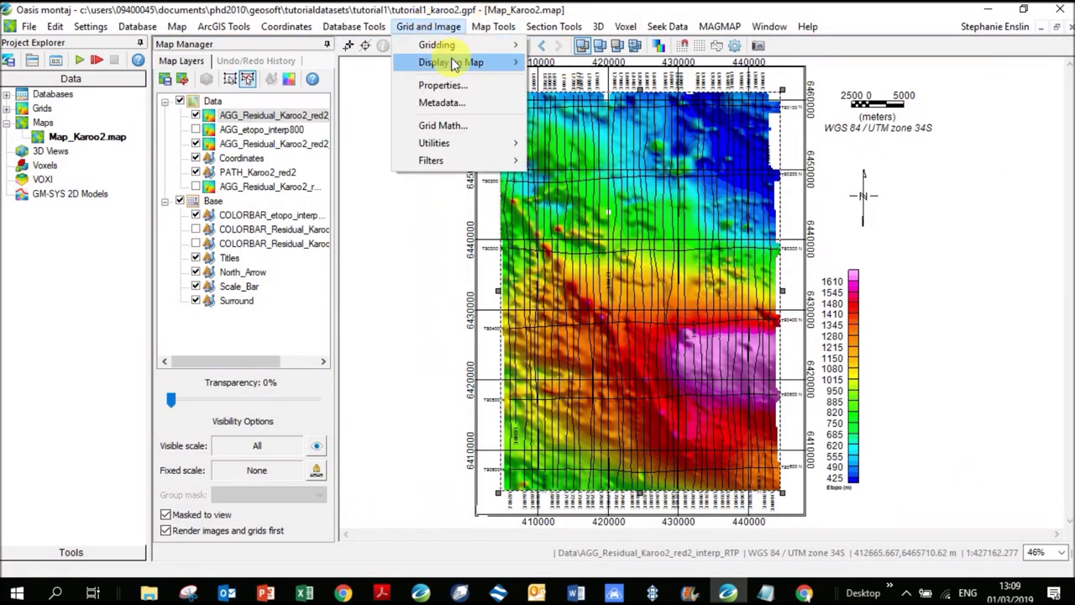
{"action": "mouse_move", "coordinate": [454, 64]}
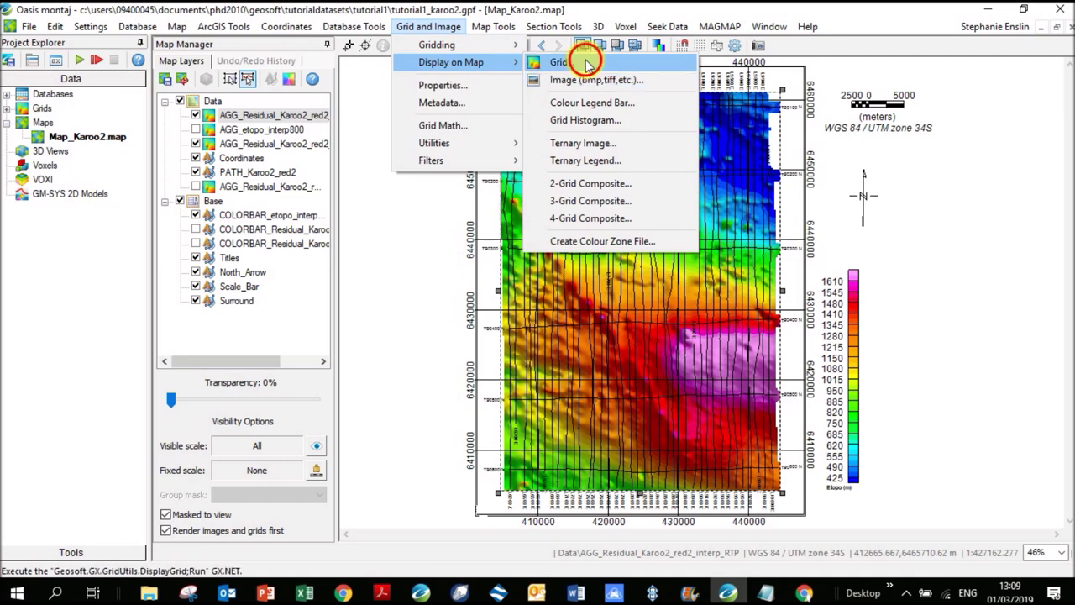
{"action": "left_click", "coordinate": [586, 62]}
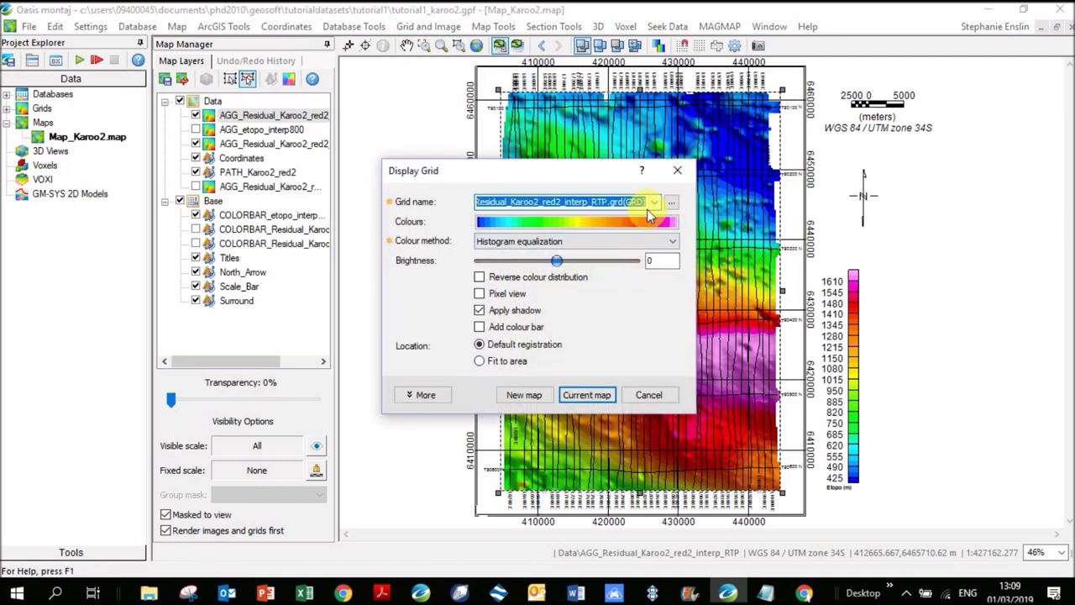
{"action": "left_click", "coordinate": [655, 202]}
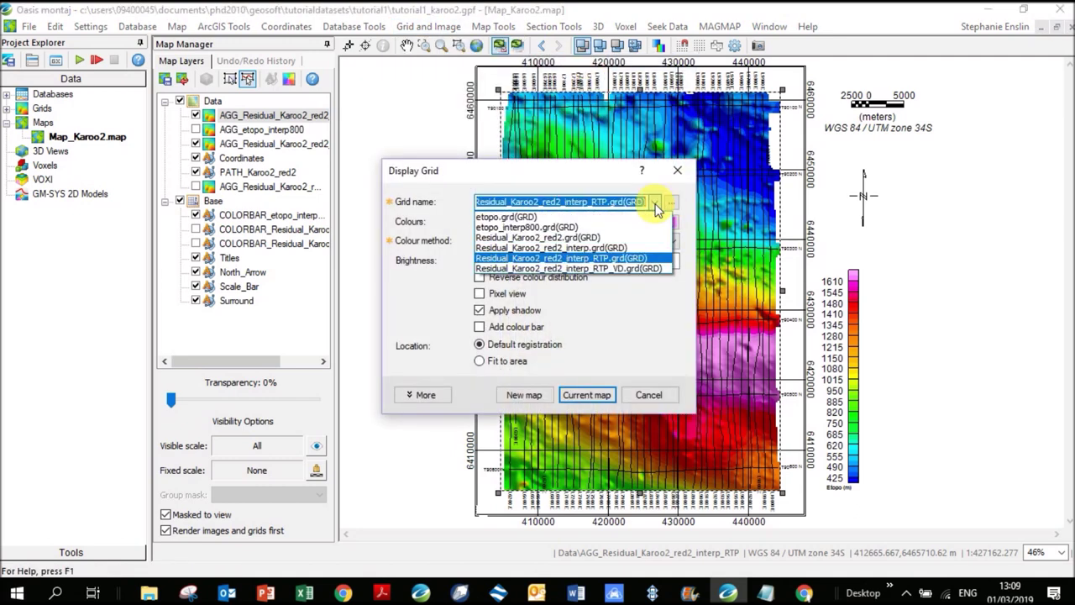
{"action": "left_click", "coordinate": [613, 268]}
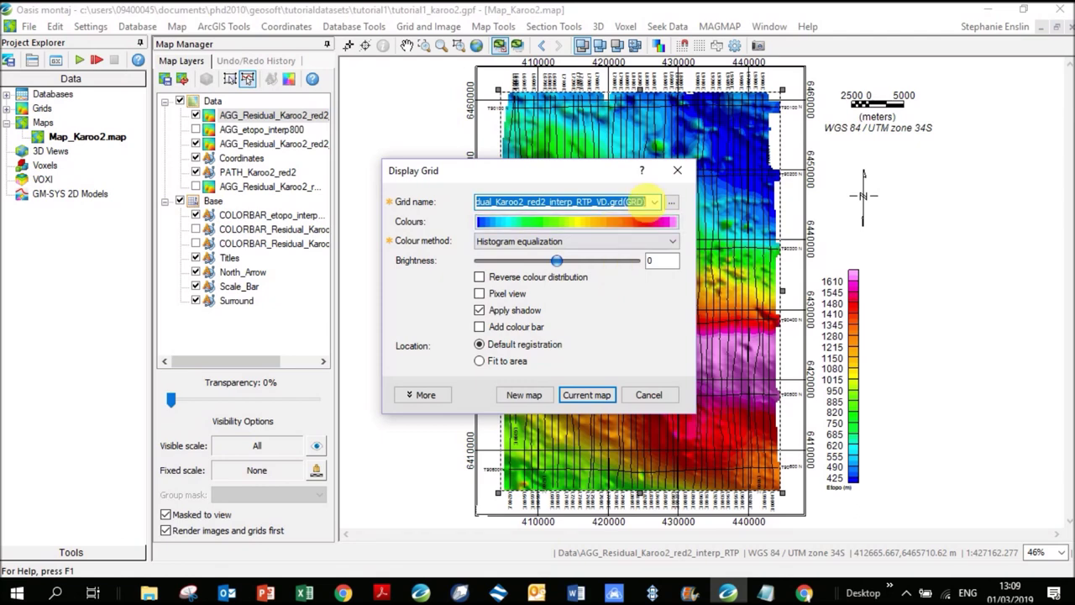
{"action": "left_click", "coordinate": [654, 203]}
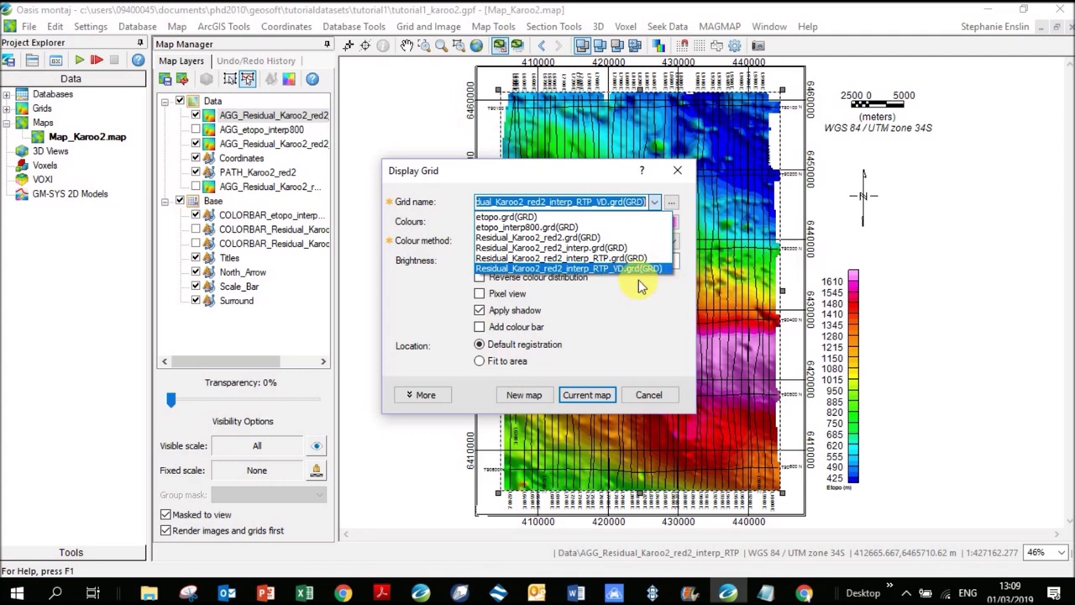
{"action": "left_click", "coordinate": [614, 270]}
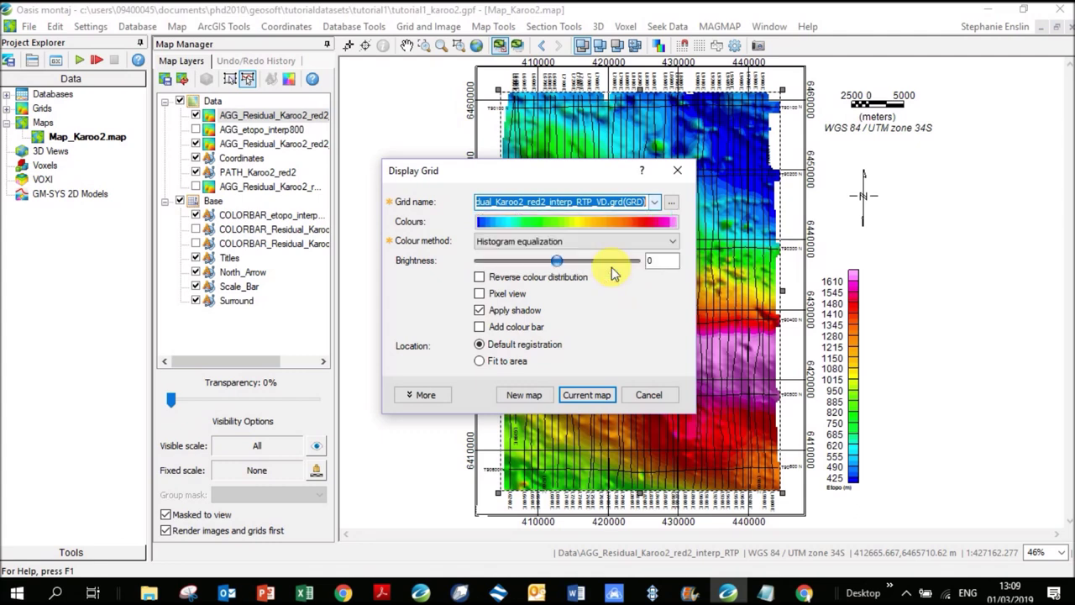
{"action": "left_click", "coordinate": [597, 395]}
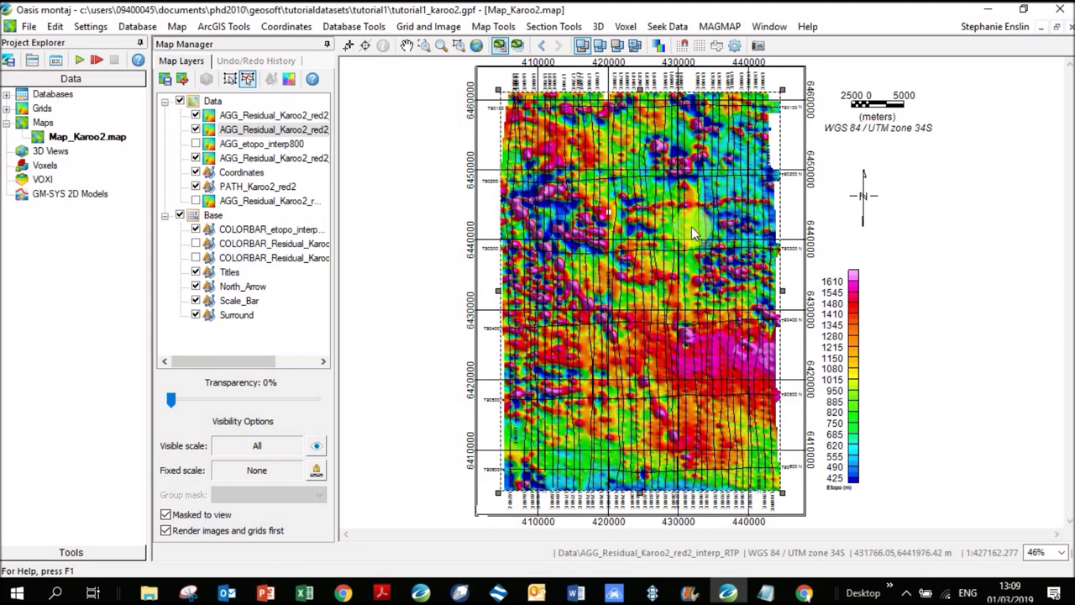
- Start a Colour Legend Bar based on the RTP_VD layer with the Etopo (m) title cleared
{"action": "left_click", "coordinate": [492, 27]}
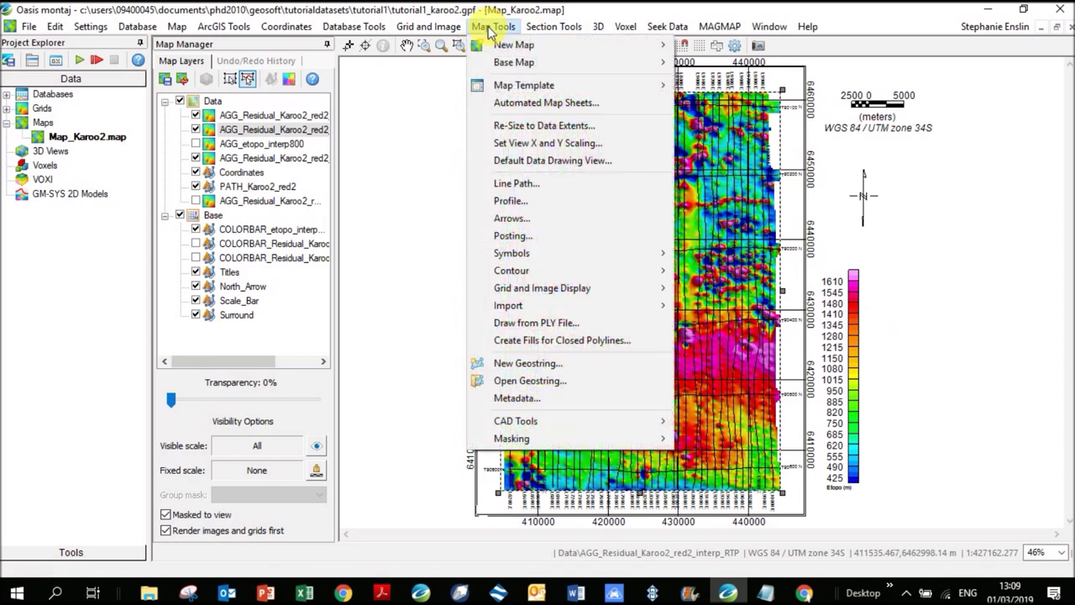
{"action": "mouse_move", "coordinate": [579, 252]}
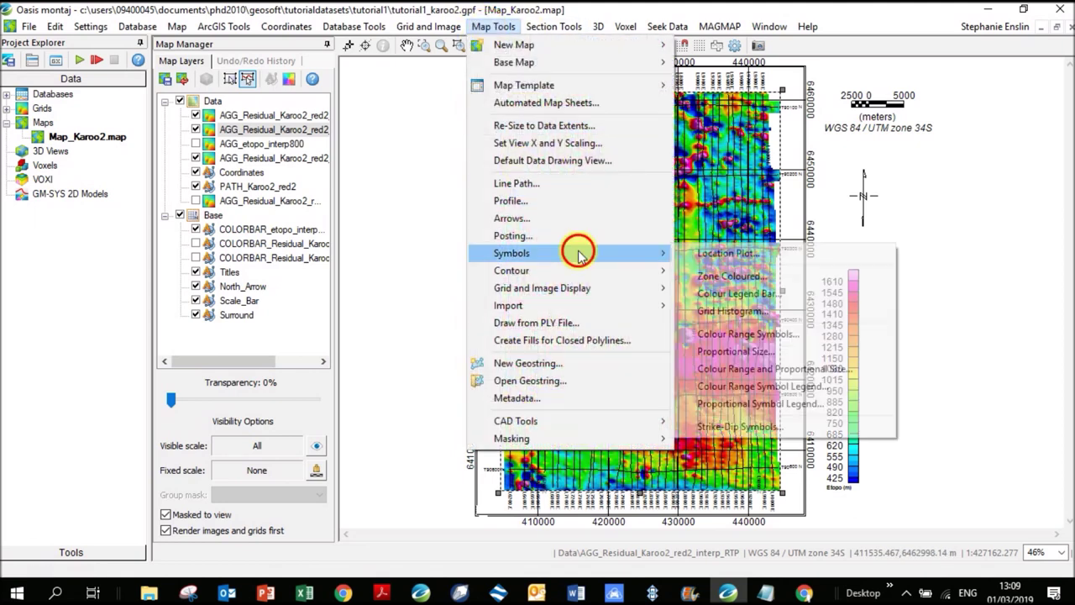
{"action": "left_click", "coordinate": [760, 294]}
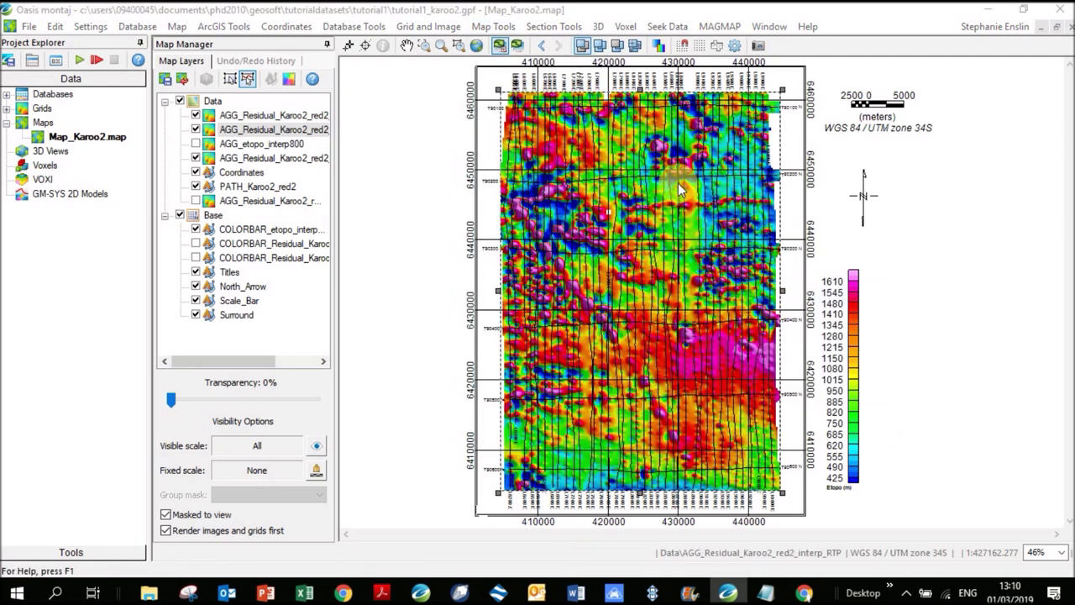
{"action": "left_click", "coordinate": [647, 197]}
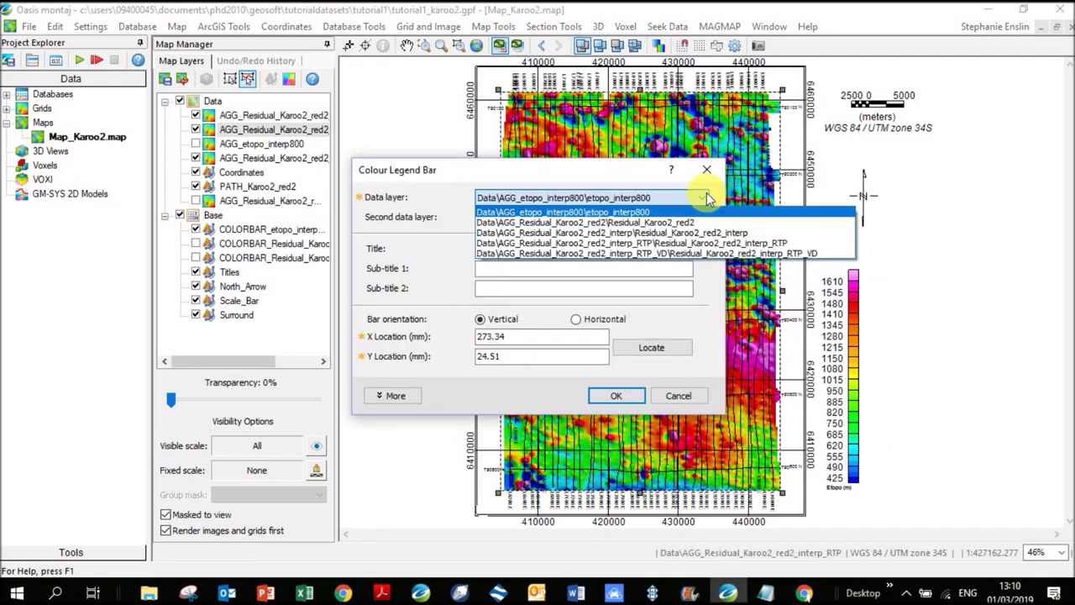
{"action": "left_click", "coordinate": [764, 254]}
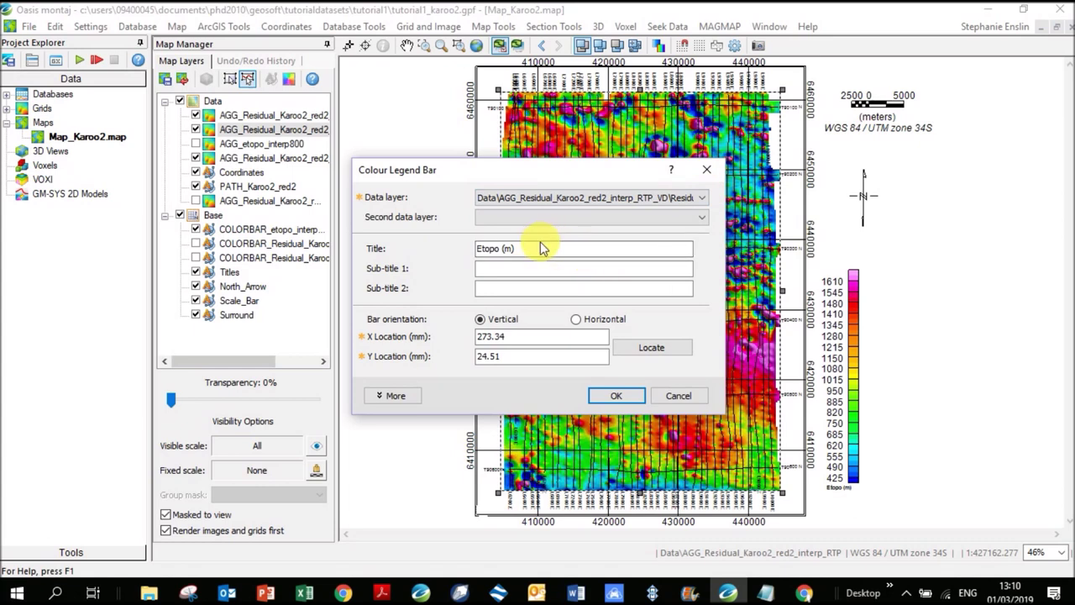
{"action": "left_click_drag", "start_coordinate": [540, 246], "coordinate": [476, 247]}
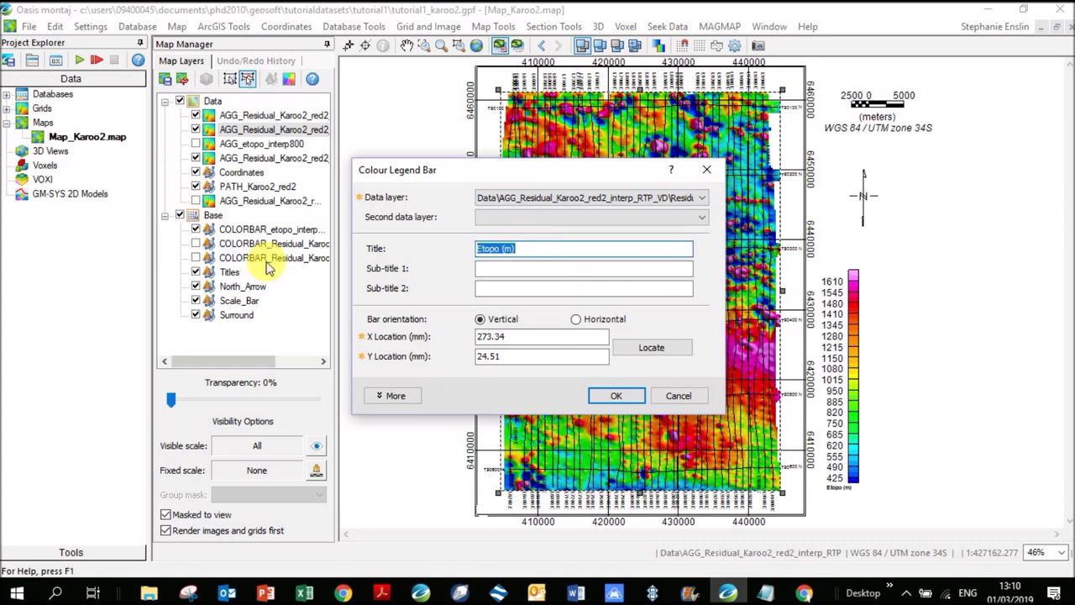
{"action": "key", "text": "Delete"}
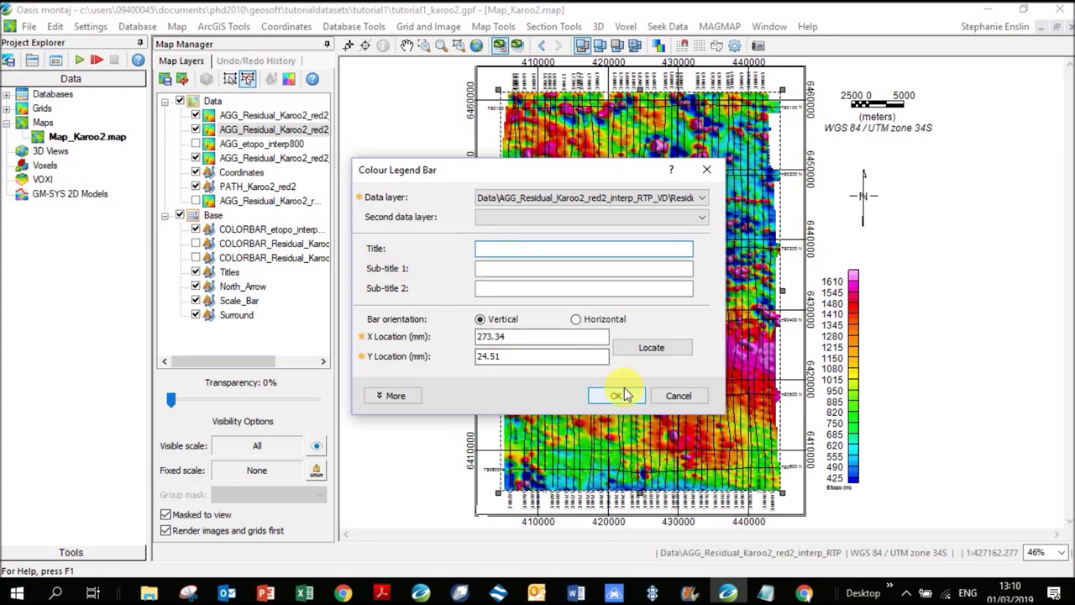
- Place the legend bar to the right of the Etopo legend and draw it
{"action": "left_click", "coordinate": [649, 347]}
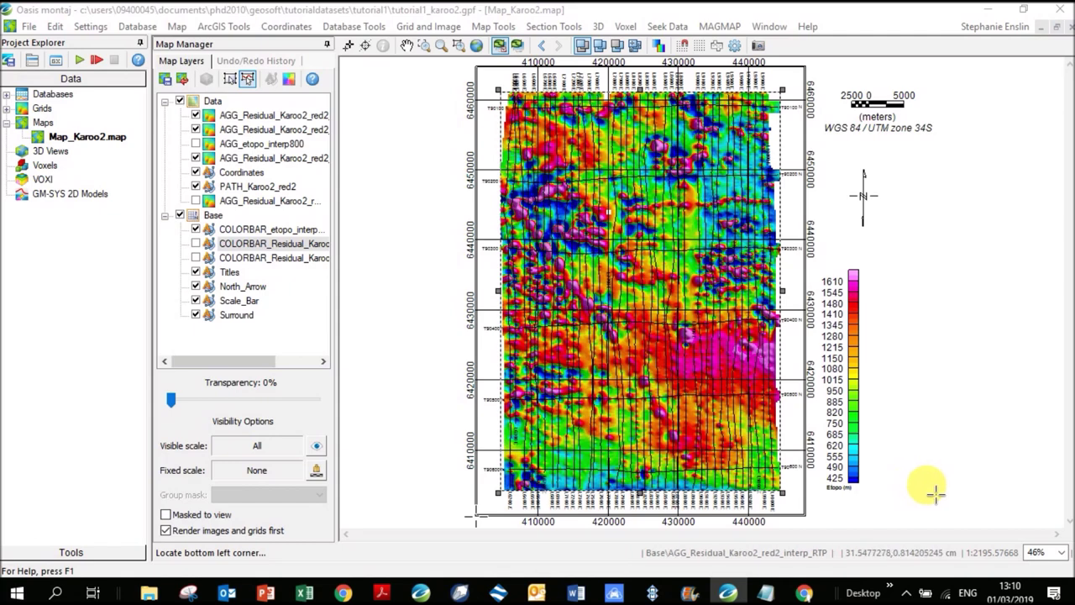
{"action": "left_click", "coordinate": [922, 487]}
{"action": "left_click", "coordinate": [609, 396]}
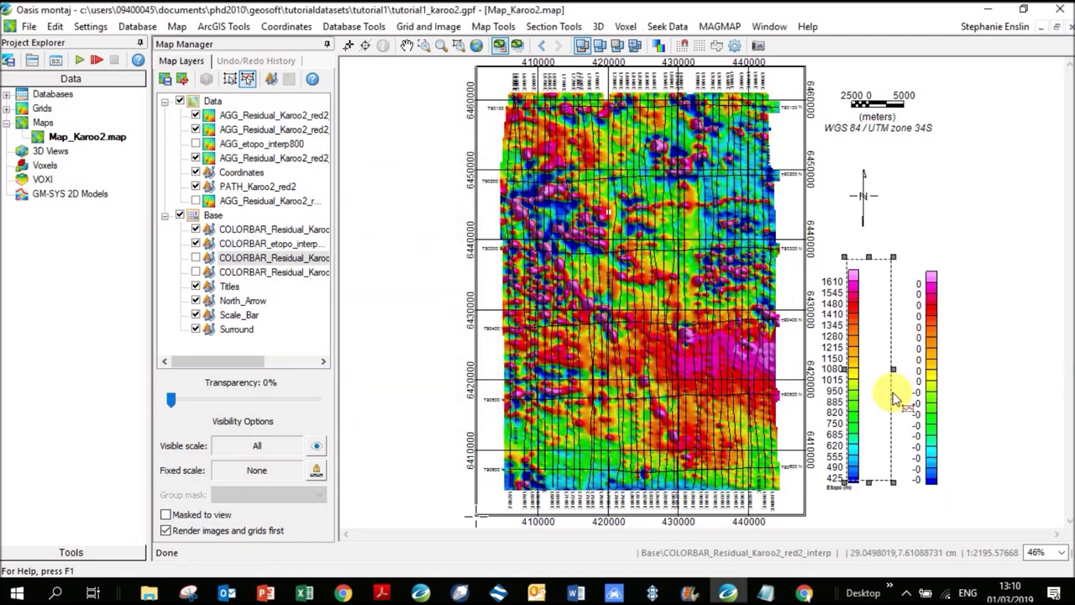
{"action": "left_click", "coordinate": [924, 381]}
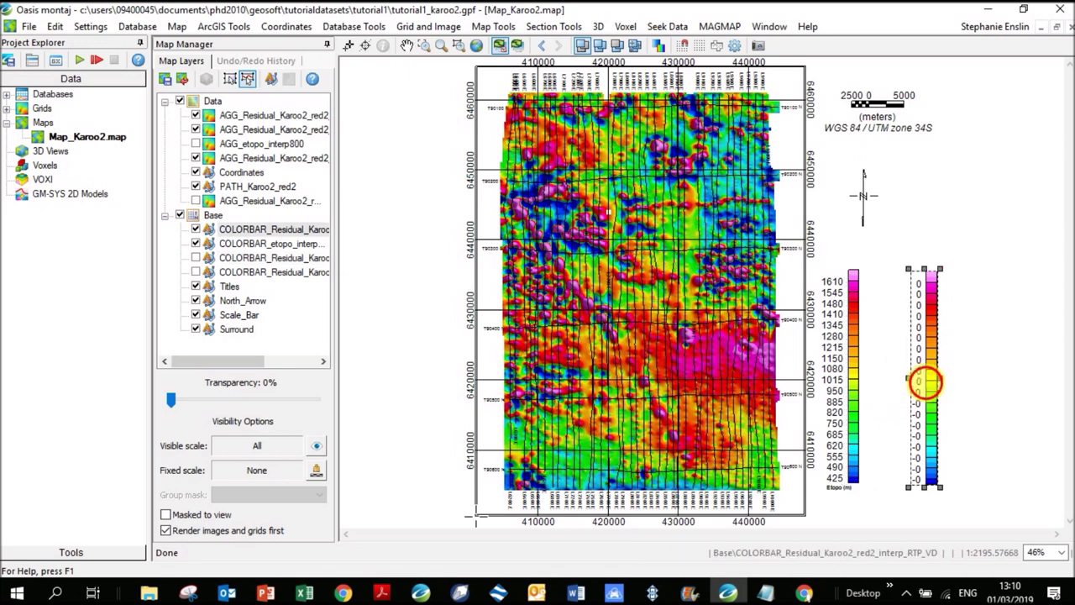
{"action": "right_click", "coordinate": [931, 390]}
- Set the RTP_VD colour legend's label decimals to 2
{"action": "left_click", "coordinate": [947, 372]}
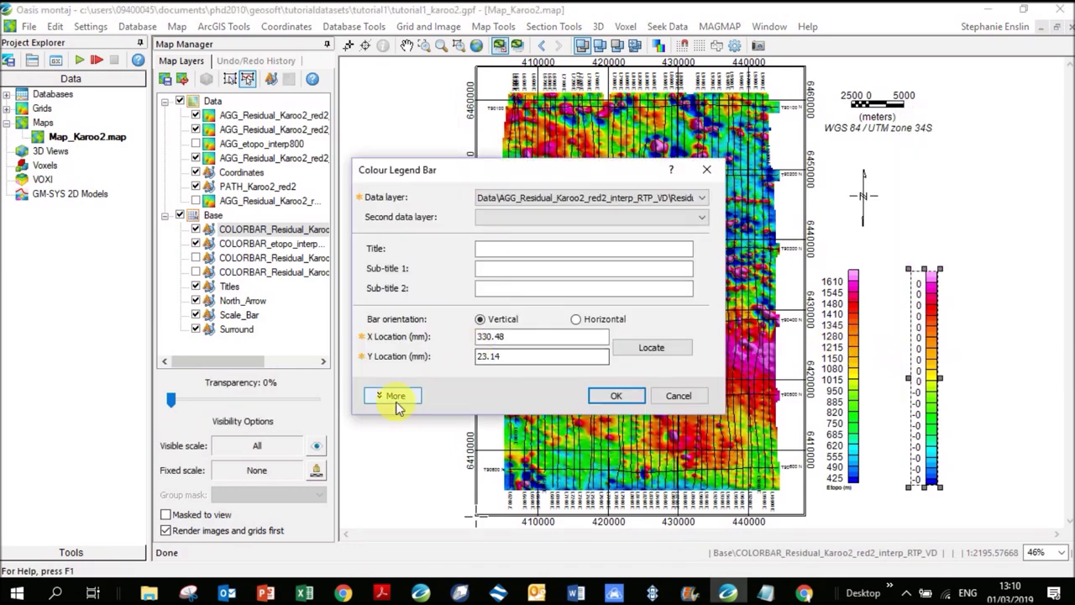
{"action": "left_click", "coordinate": [392, 397]}
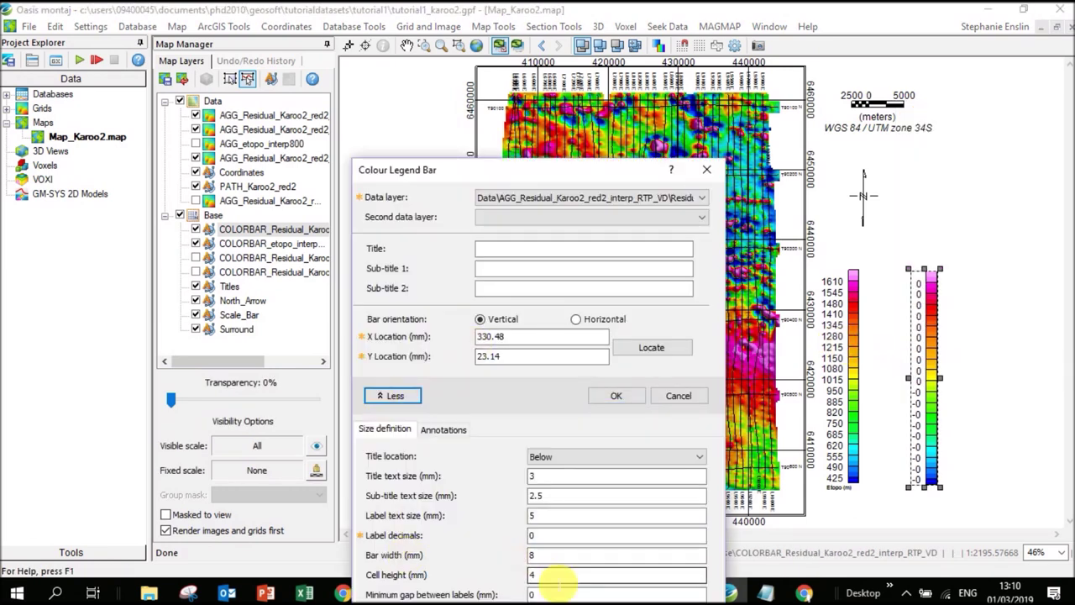
{"action": "double_click", "coordinate": [532, 536]}
{"action": "type", "text": "2"}
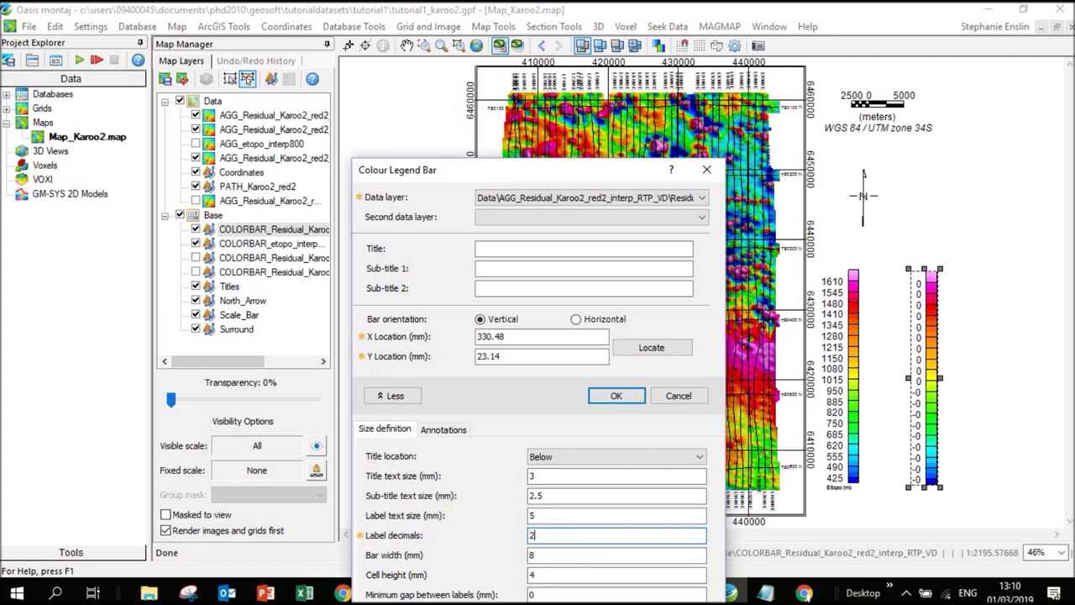
{"action": "left_click", "coordinate": [641, 397]}
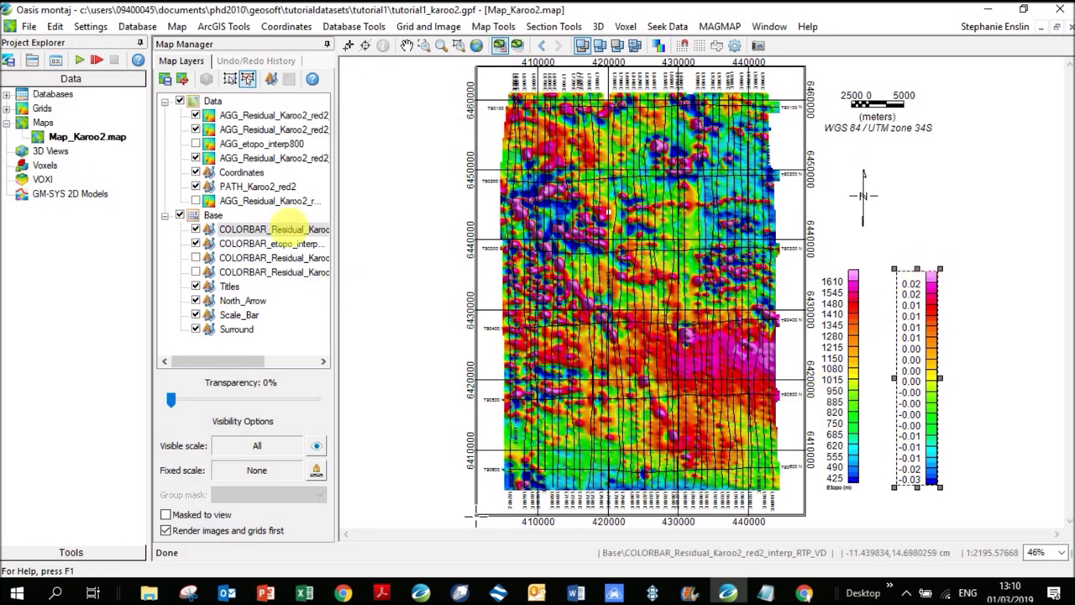
- Show the COLORBAR_Residual legend, drag it beside the Etopo legend, and hide the top grid layer
{"action": "left_click", "coordinate": [196, 261]}
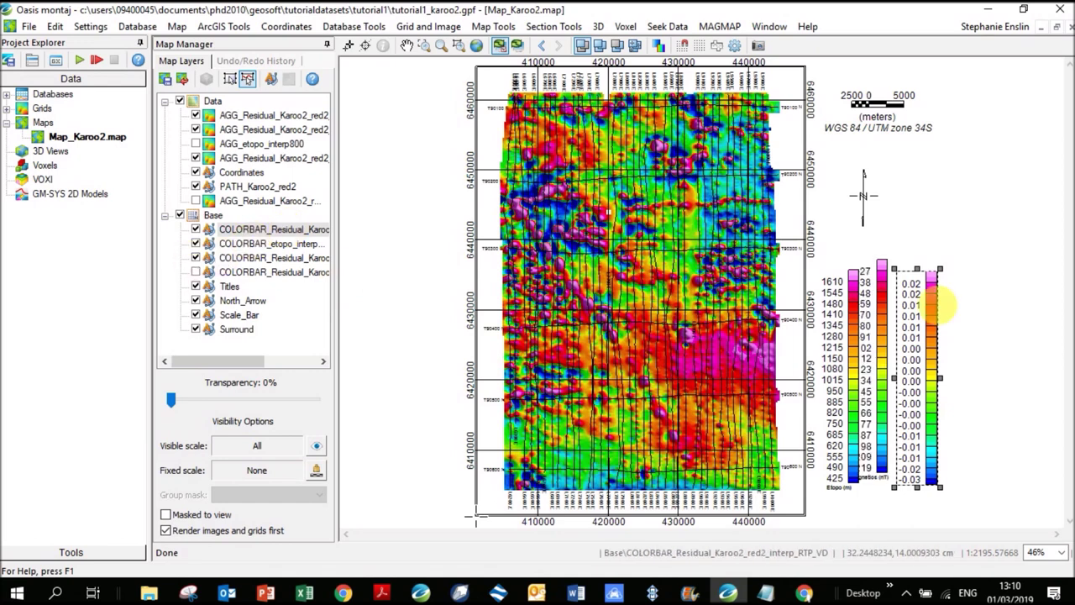
{"action": "left_click", "coordinate": [874, 304]}
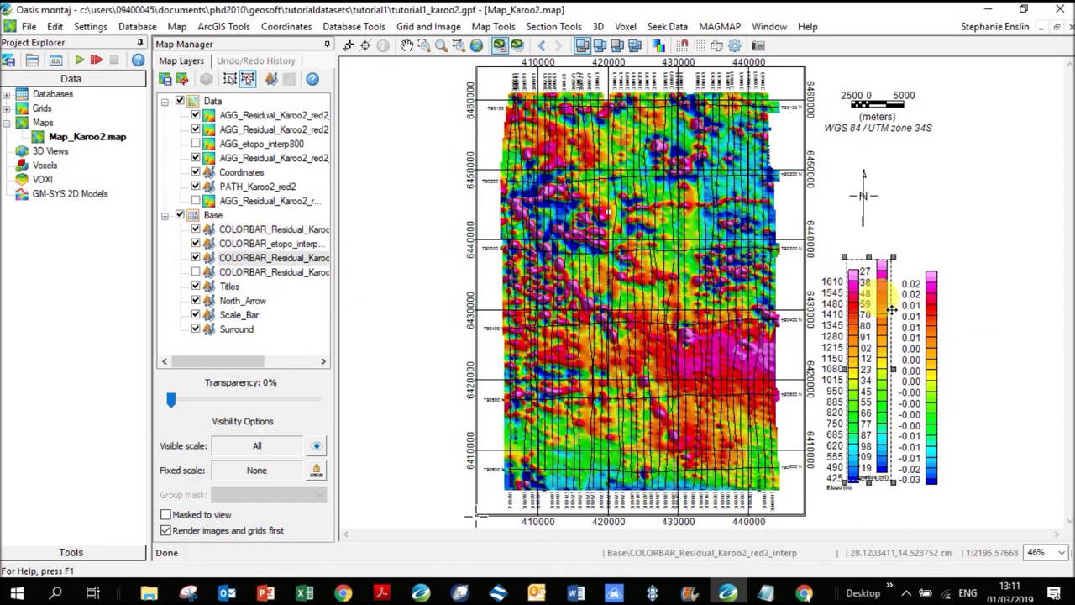
{"action": "left_click_drag", "start_coordinate": [915, 311], "coordinate": [984, 320]}
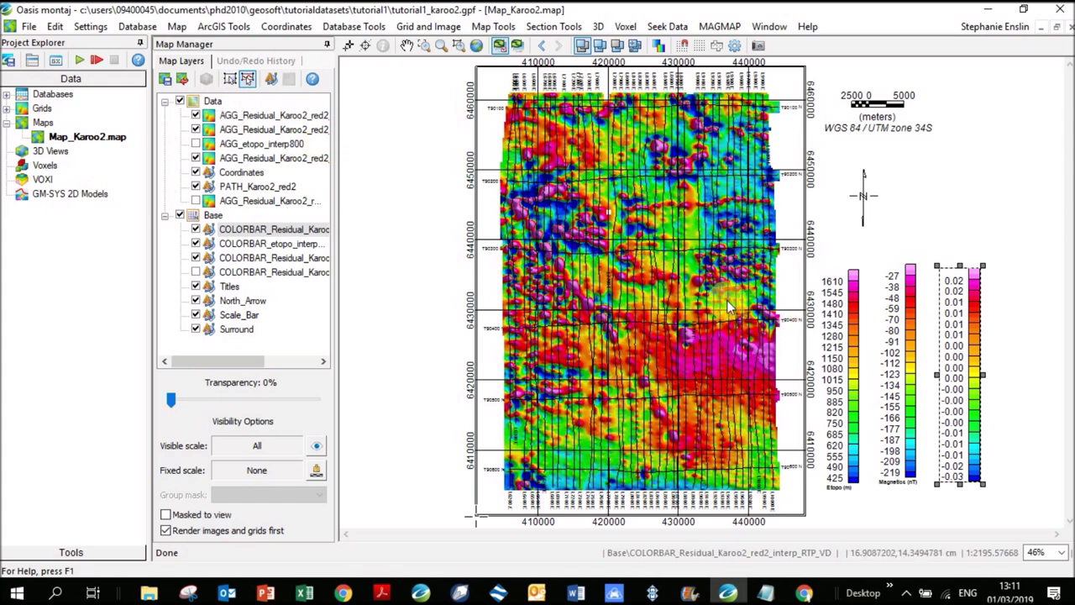
{"action": "left_click", "coordinate": [196, 116]}
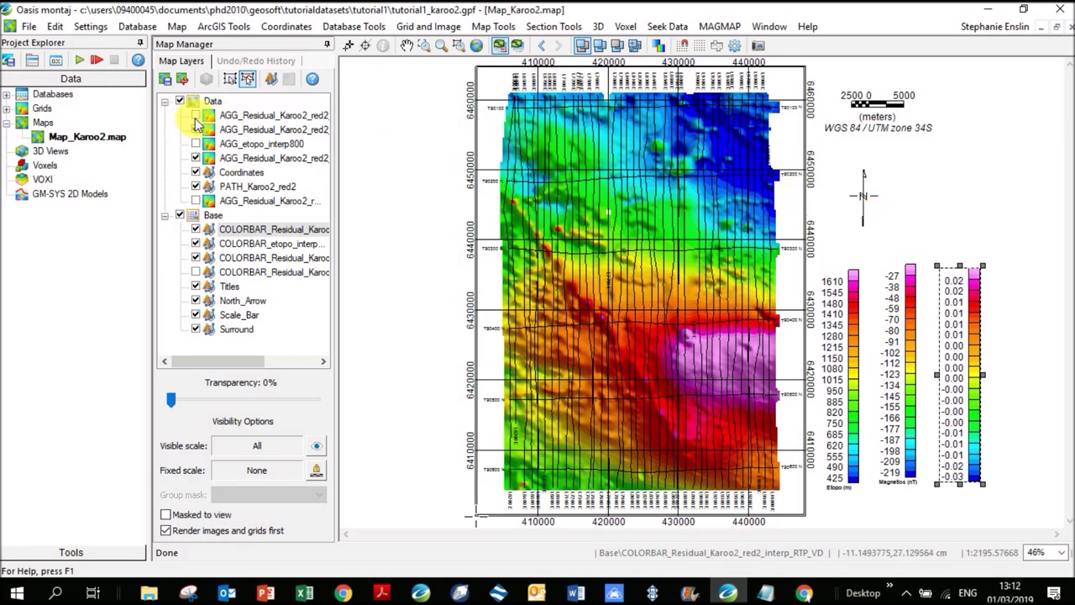
- Flick the top AGG_Residual layer on and off to compare it with the topography grid, leaving it hidden
{"action": "left_click", "coordinate": [196, 117]}
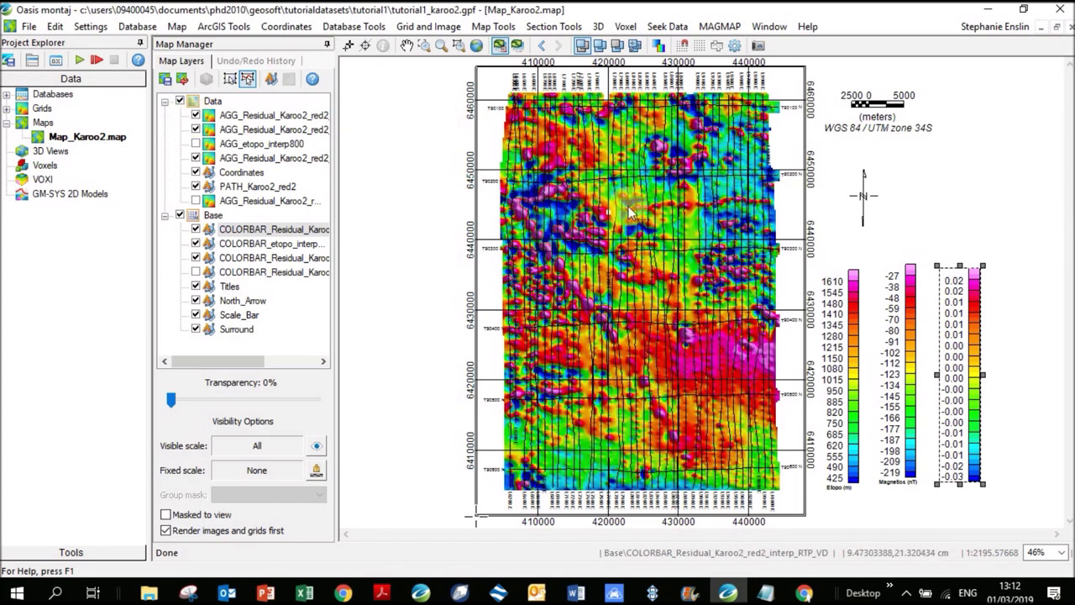
{"action": "left_click", "coordinate": [196, 116]}
{"action": "left_click", "coordinate": [197, 116]}
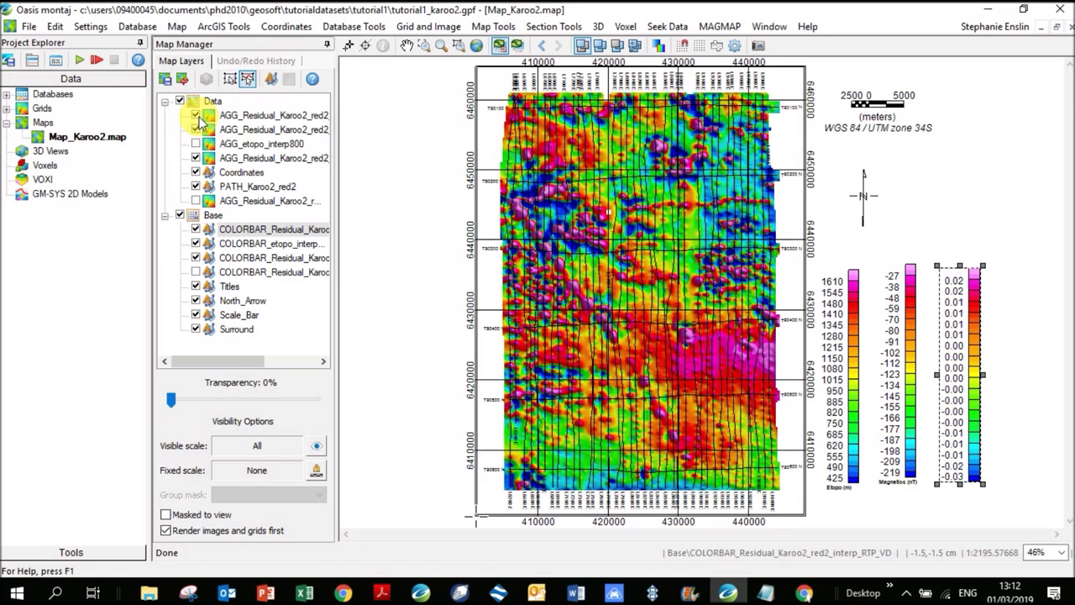
{"action": "left_click", "coordinate": [197, 116]}
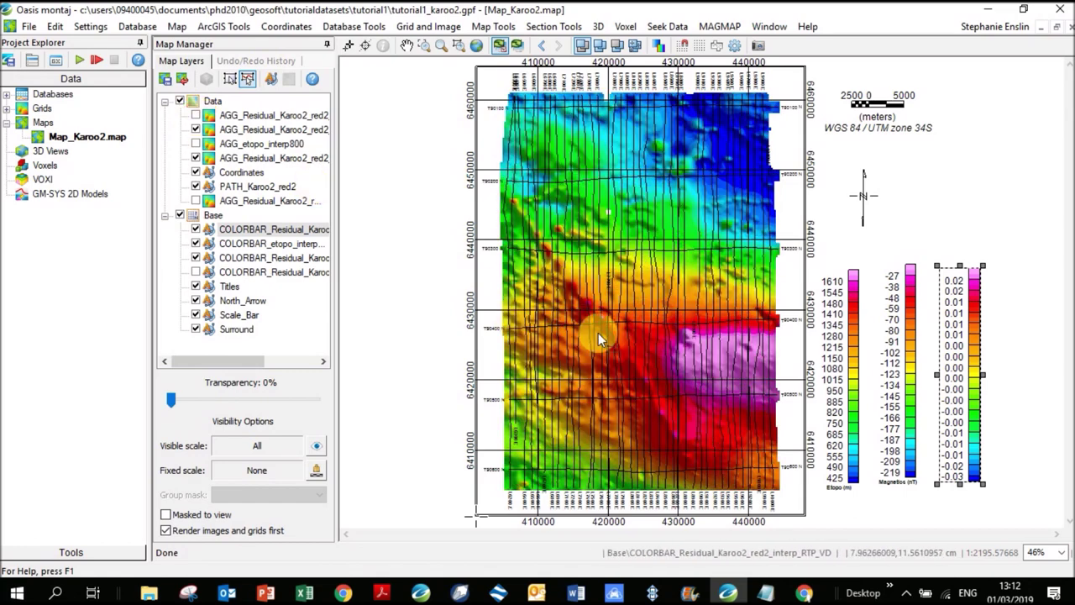
{"action": "left_click", "coordinate": [196, 116]}
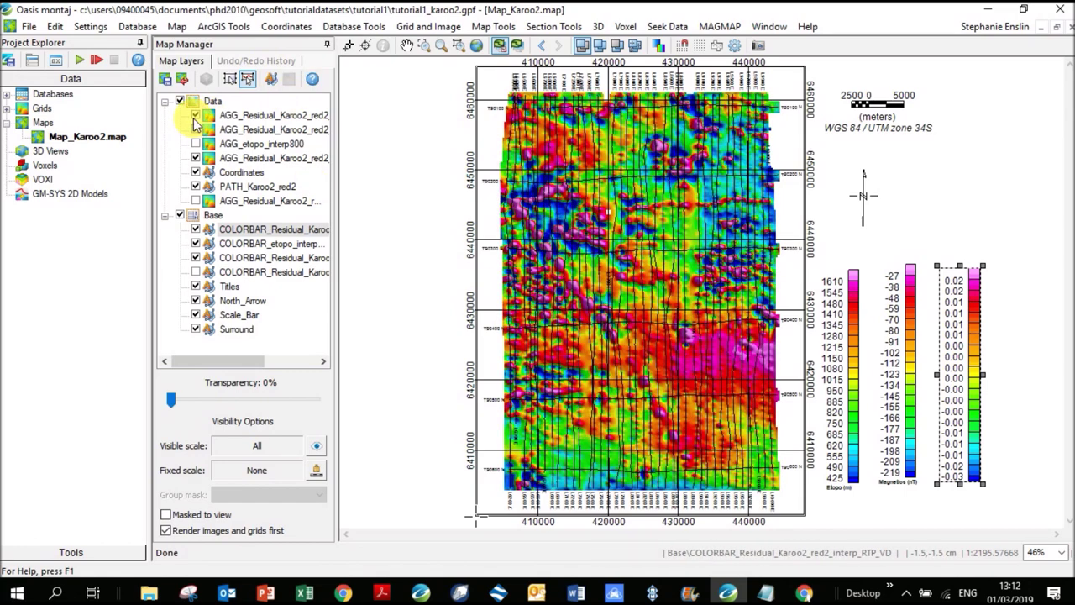
{"action": "left_click", "coordinate": [197, 116]}
{"action": "left_click", "coordinate": [197, 116]}
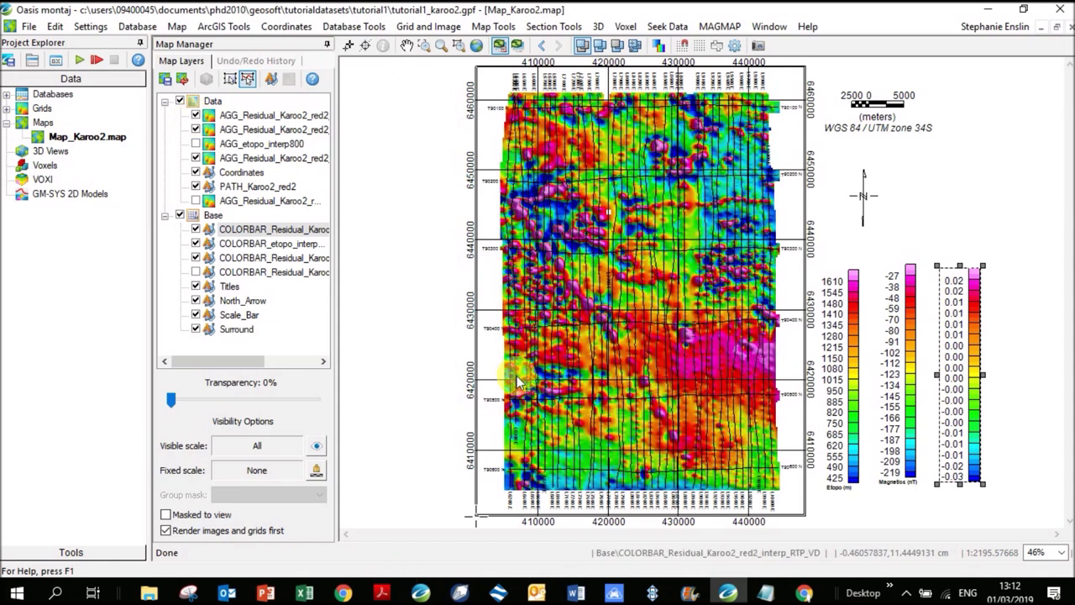
{"action": "left_click", "coordinate": [198, 117]}
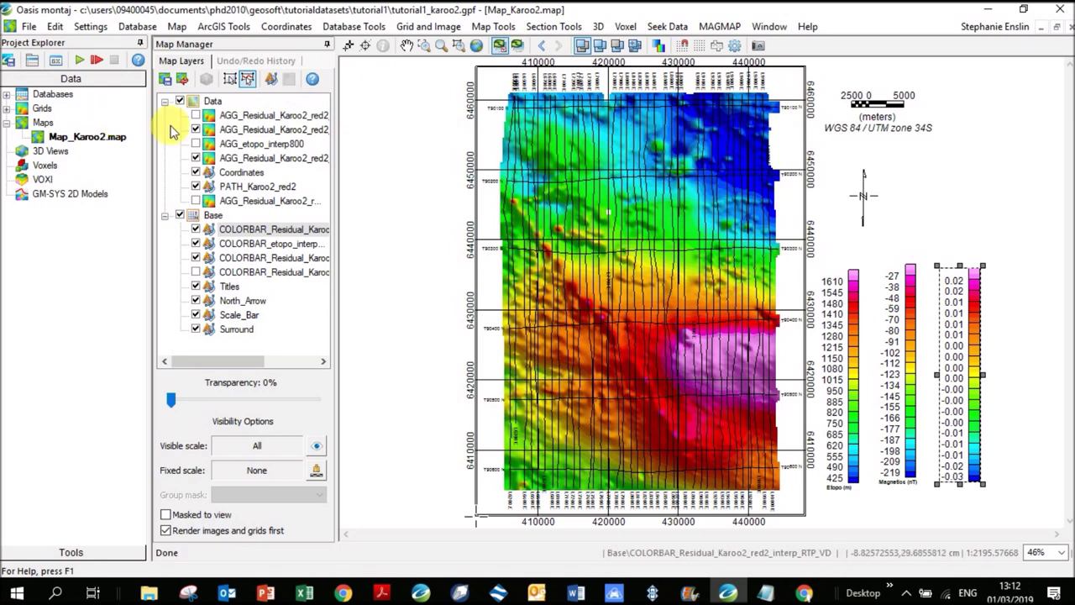
{"action": "left_click", "coordinate": [197, 115]}
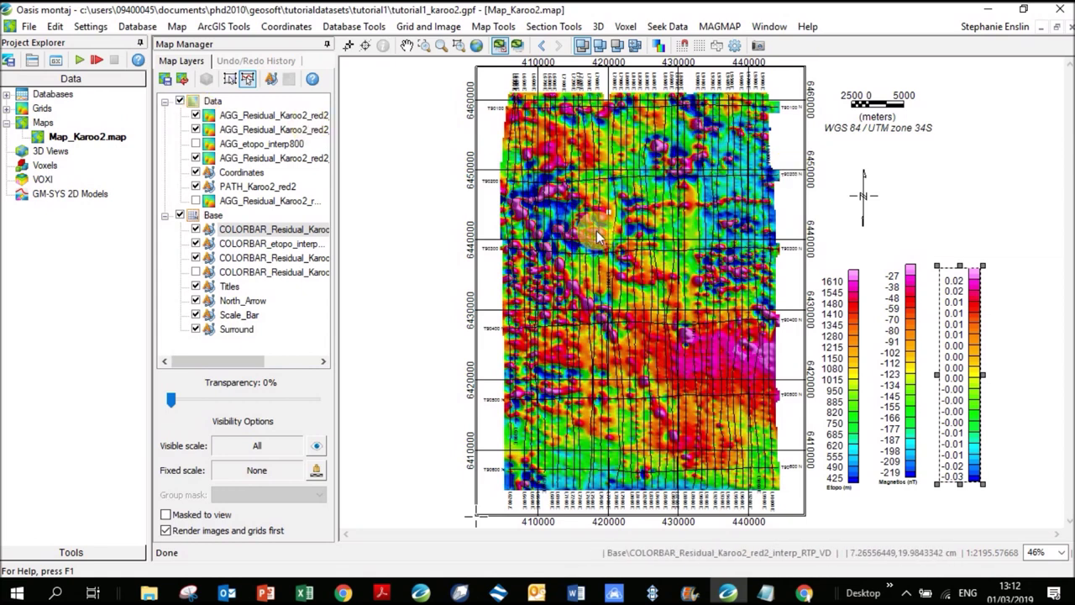
{"action": "left_click", "coordinate": [196, 116]}
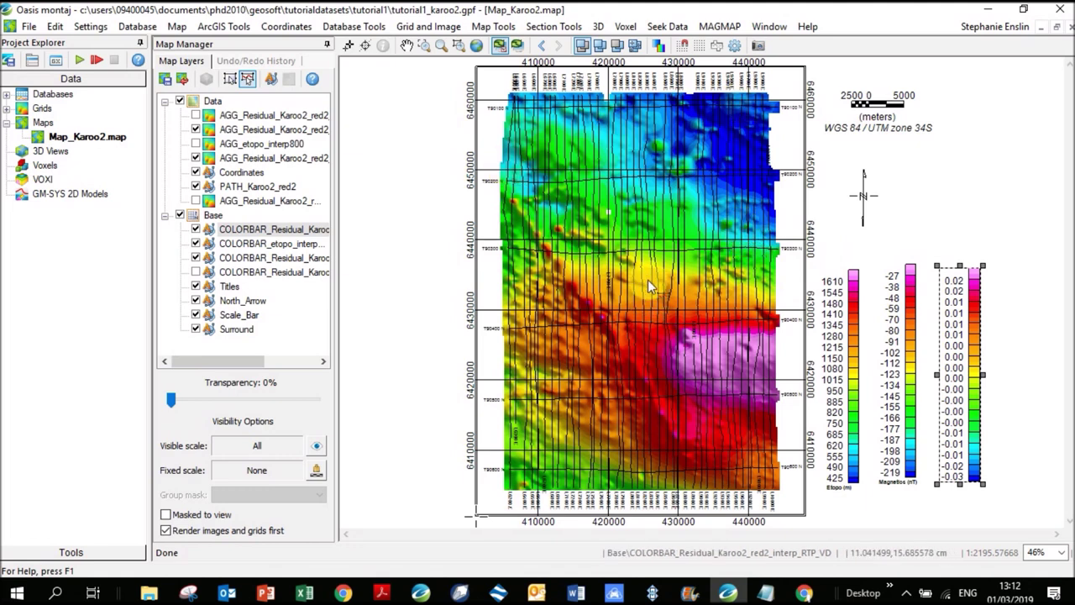
- Look at the MAGMAP menu, launch PowerPoint and bring the filter-examples PDF to the front
{"action": "left_click", "coordinate": [720, 27]}
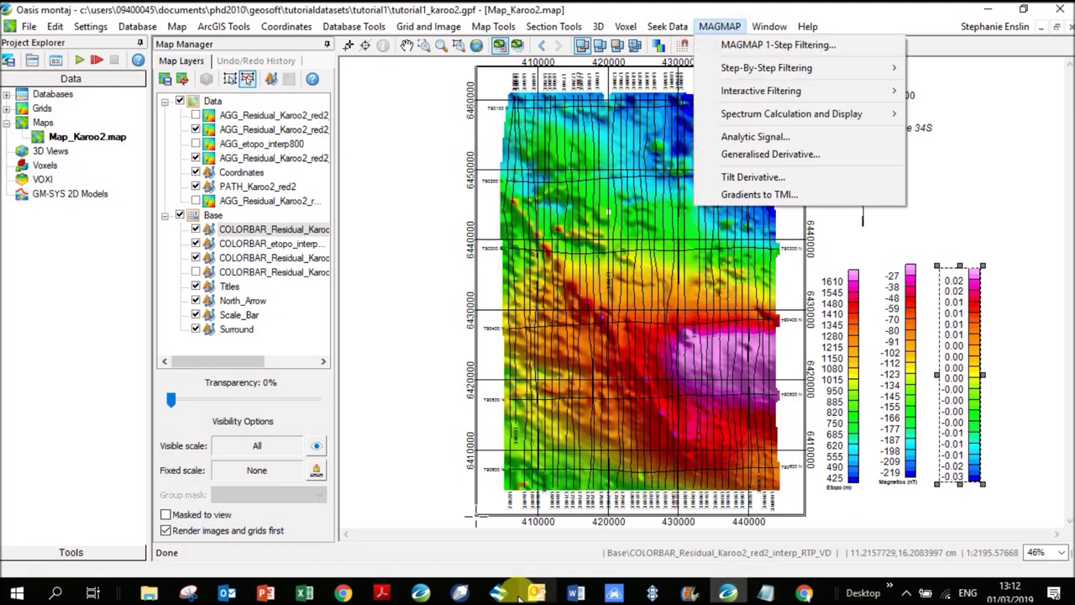
{"action": "left_click", "coordinate": [266, 593]}
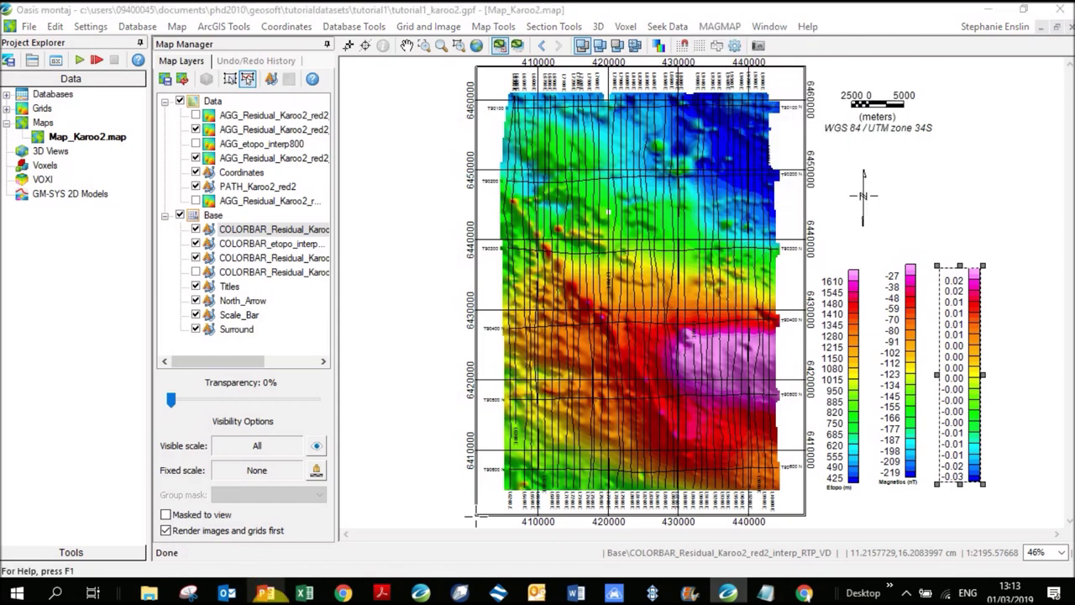
{"action": "left_click", "coordinate": [381, 593]}
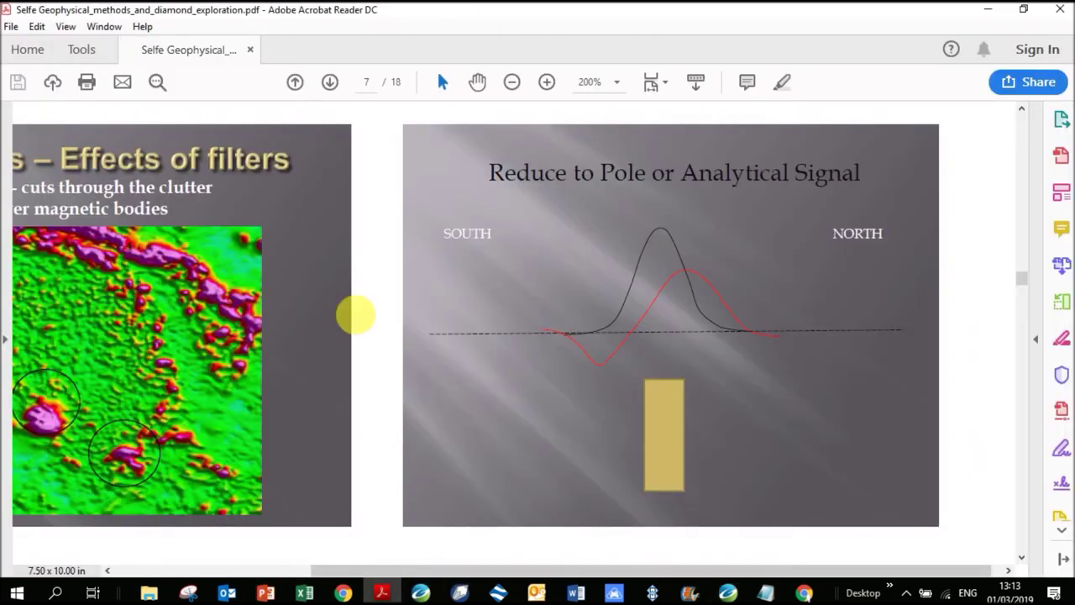
- View the page 8 First vertical derivative slide, then minimize Acrobat and close PowerPoint's start screen
{"action": "scroll", "coordinate": [355, 315], "scroll_direction": "down", "scroll_amount": 5}
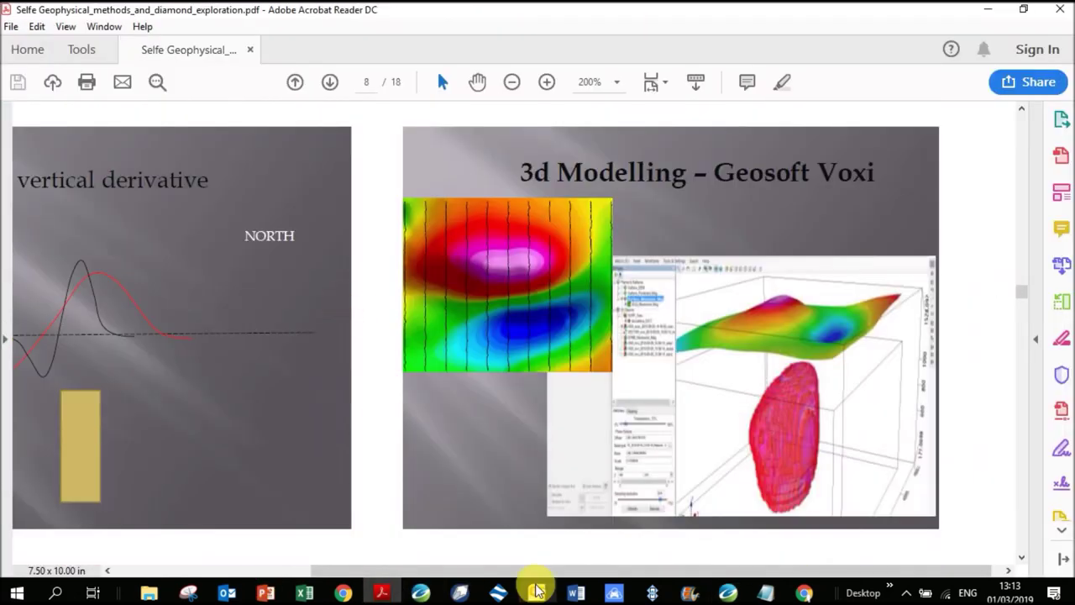
{"action": "left_click_drag", "start_coordinate": [538, 571], "coordinate": [337, 571]}
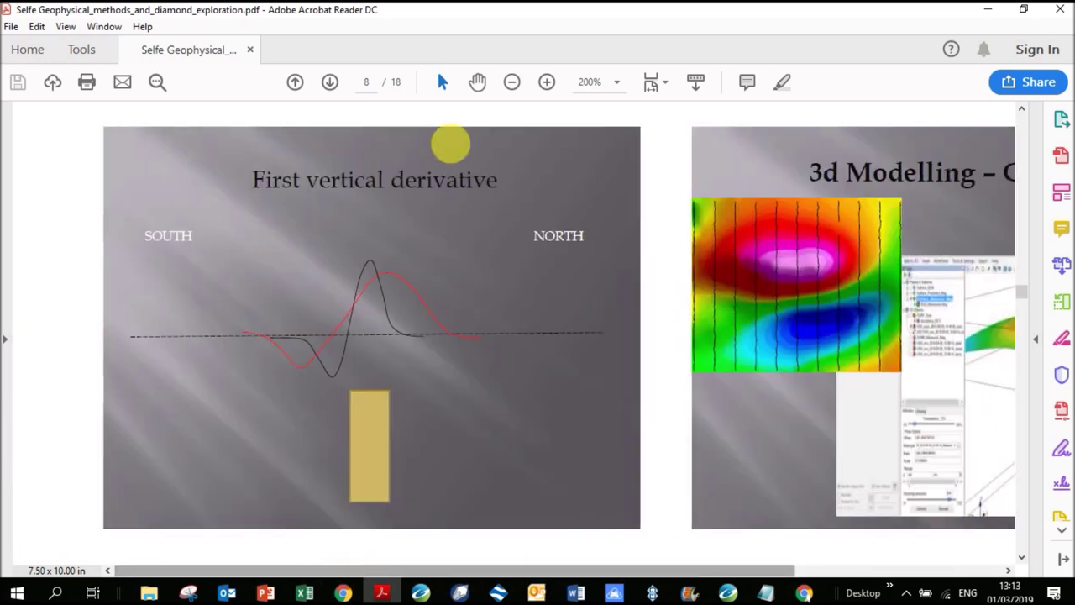
{"action": "left_click", "coordinate": [987, 10]}
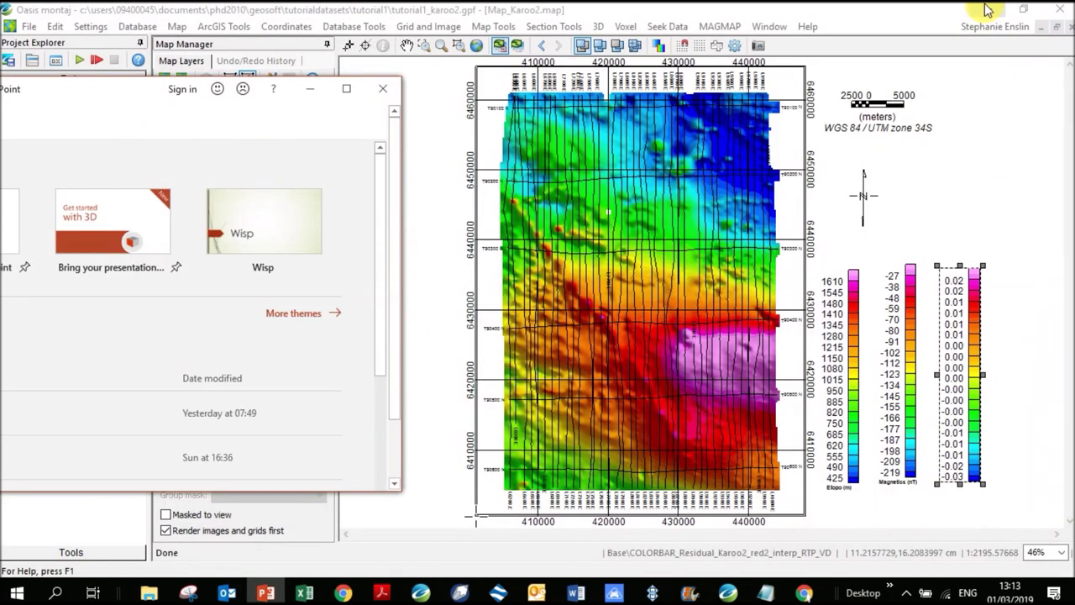
{"action": "left_click", "coordinate": [382, 88]}
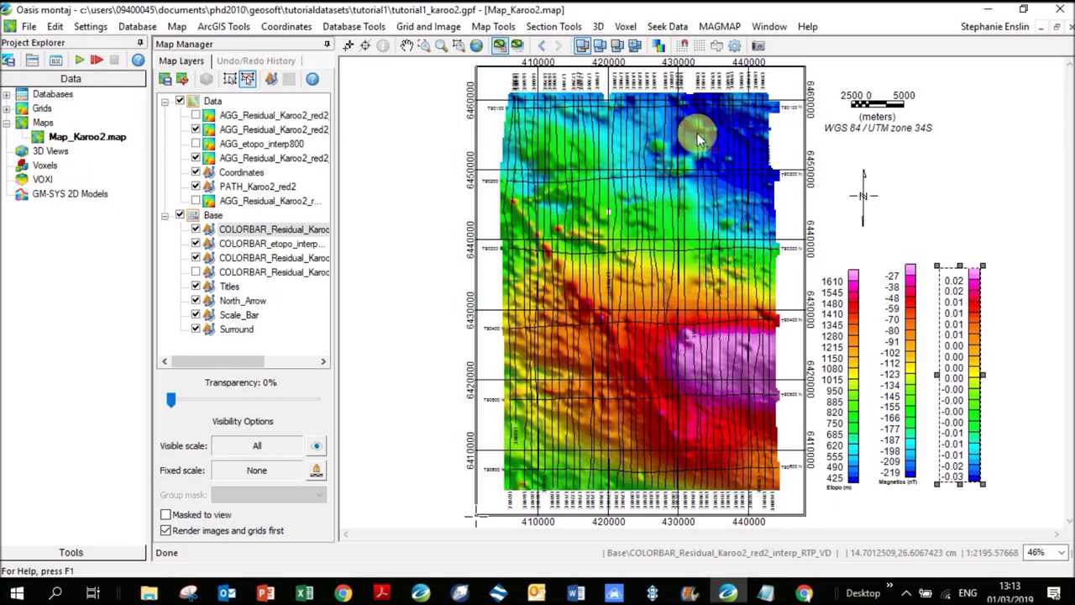
{"action": "left_click", "coordinate": [720, 26]}
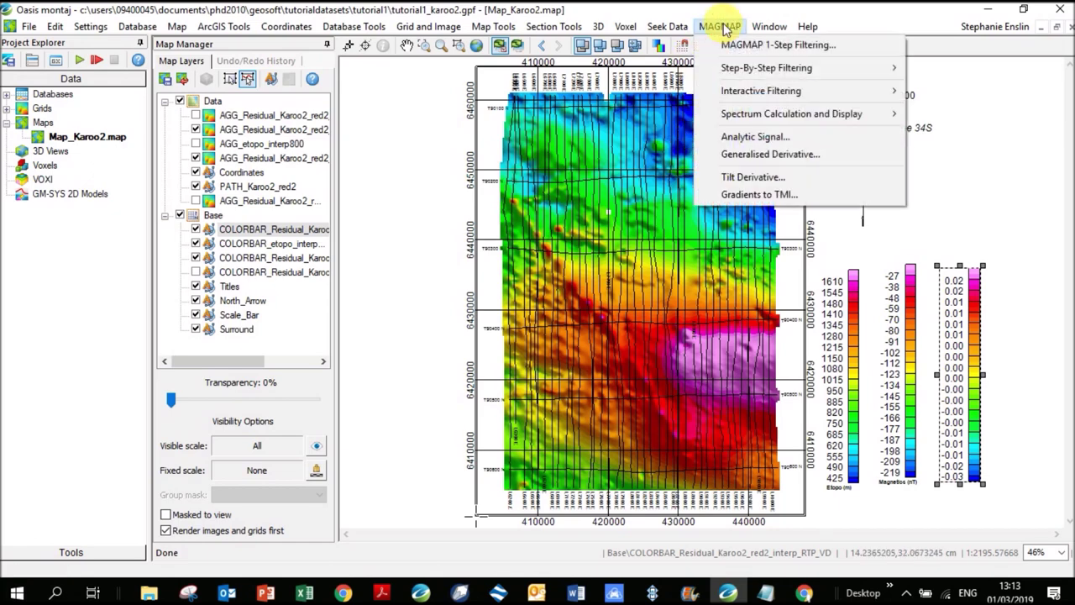
{"action": "left_click", "coordinate": [385, 593]}
{"action": "scroll", "coordinate": [653, 408], "scroll_direction": "up", "scroll_amount": 10}
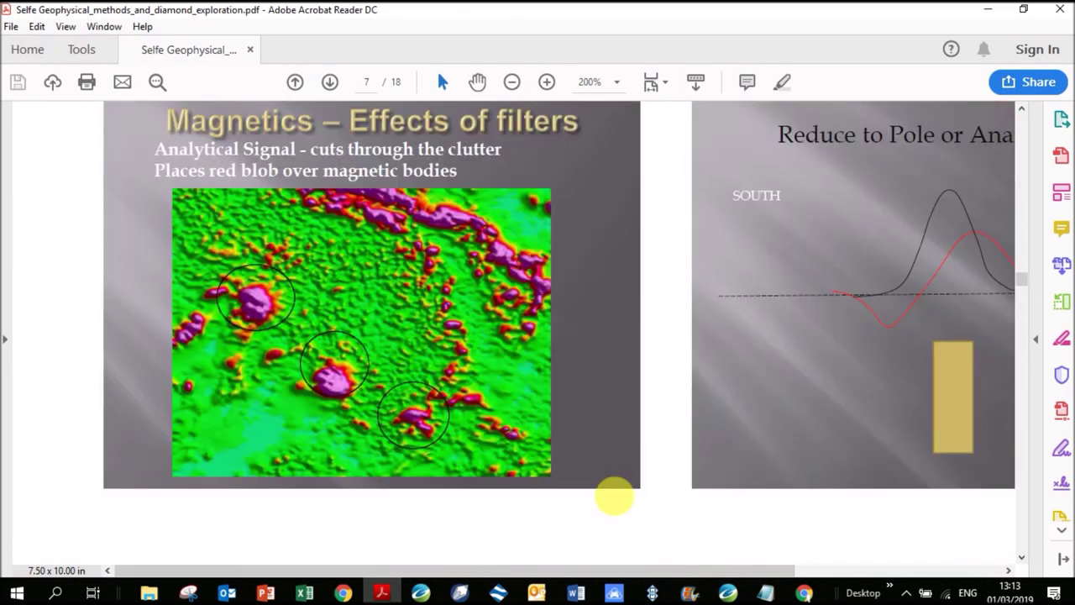
{"action": "left_click_drag", "start_coordinate": [578, 570], "coordinate": [774, 571]}
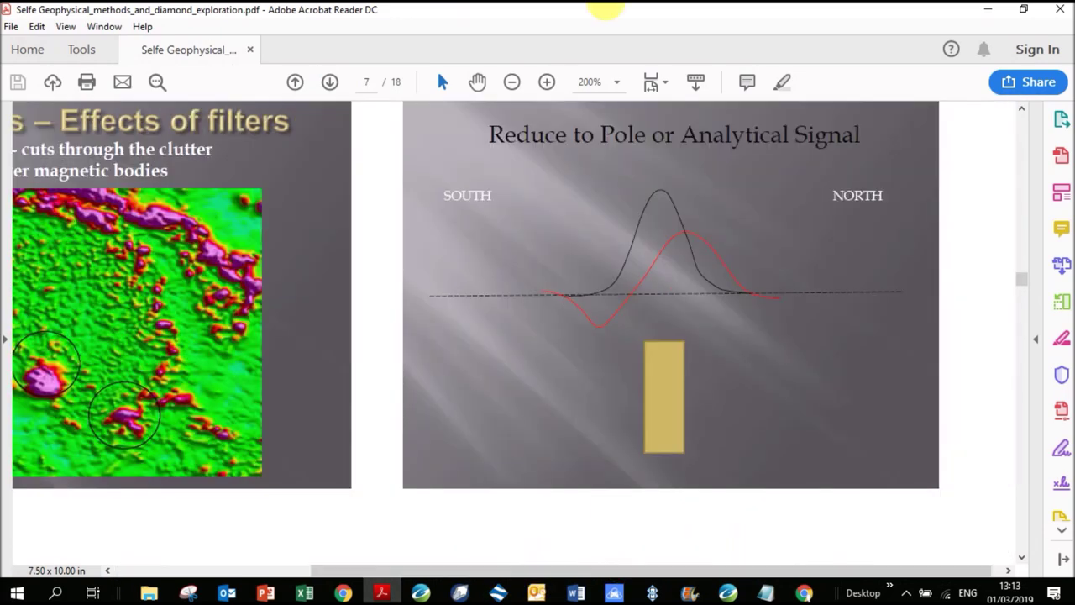
{"action": "left_click", "coordinate": [988, 9]}
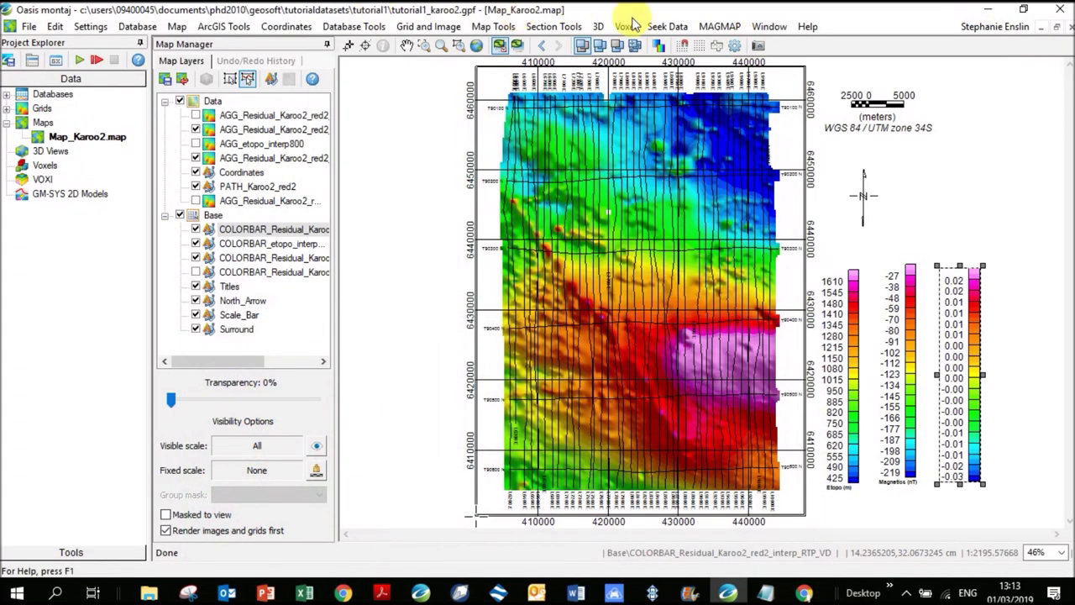
- In MAGMAP 1-Step Filtering, design Filter 1 as Reduce to magnetic pole and Filter 2 as Derivative
{"action": "left_click", "coordinate": [714, 27]}
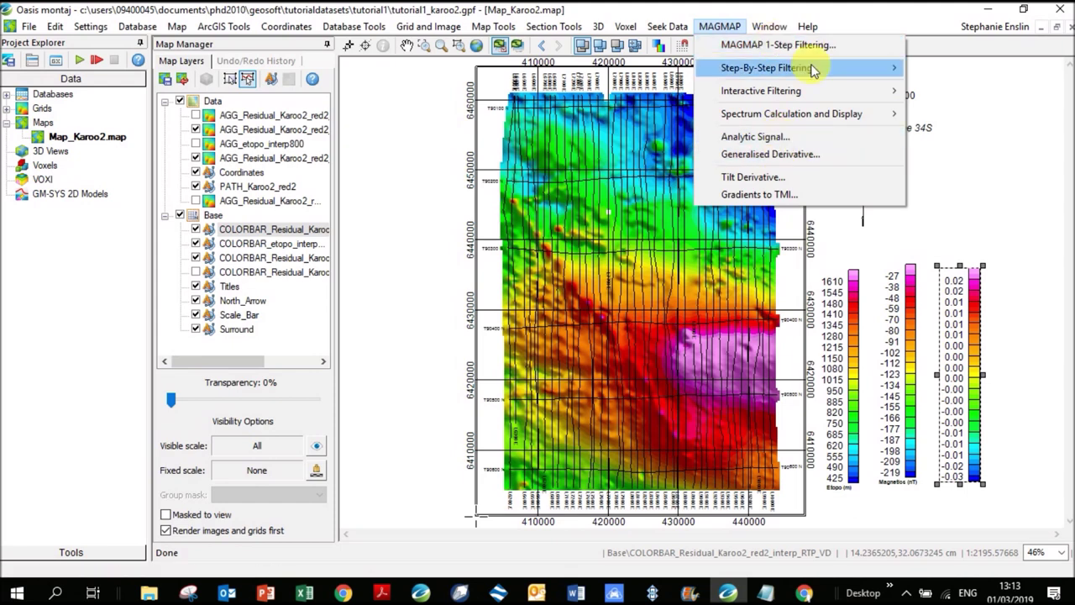
{"action": "left_click", "coordinate": [748, 45]}
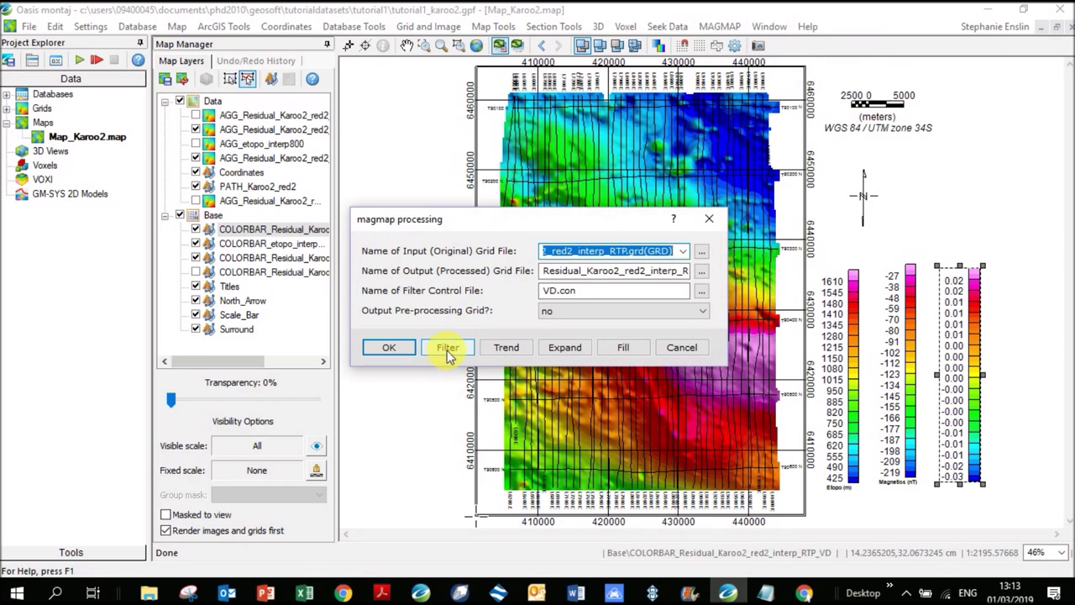
{"action": "left_click", "coordinate": [448, 350]}
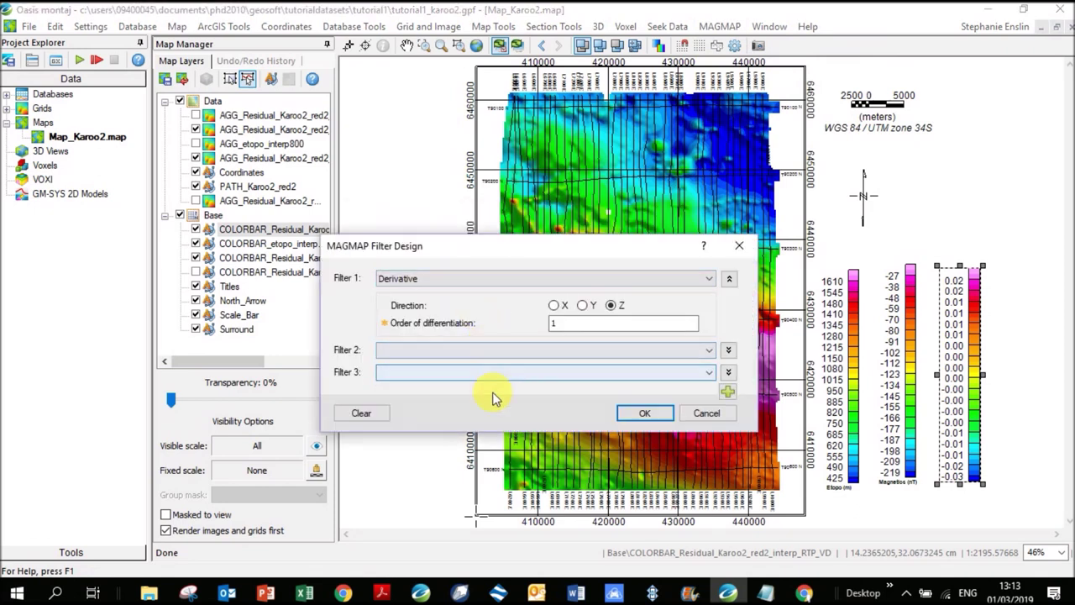
{"action": "left_click", "coordinate": [702, 283]}
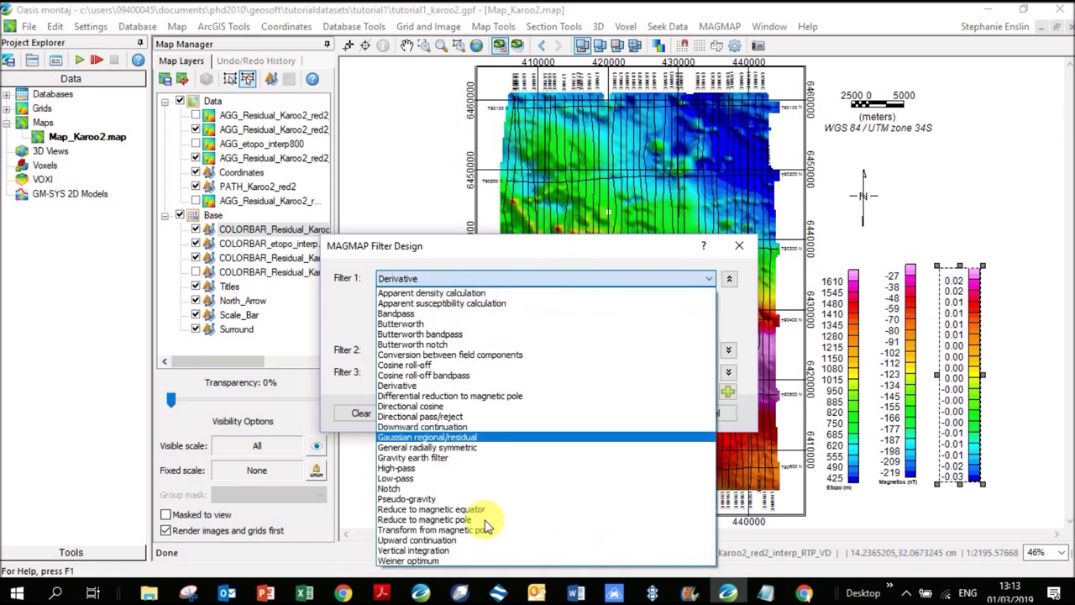
{"action": "left_click", "coordinate": [449, 519]}
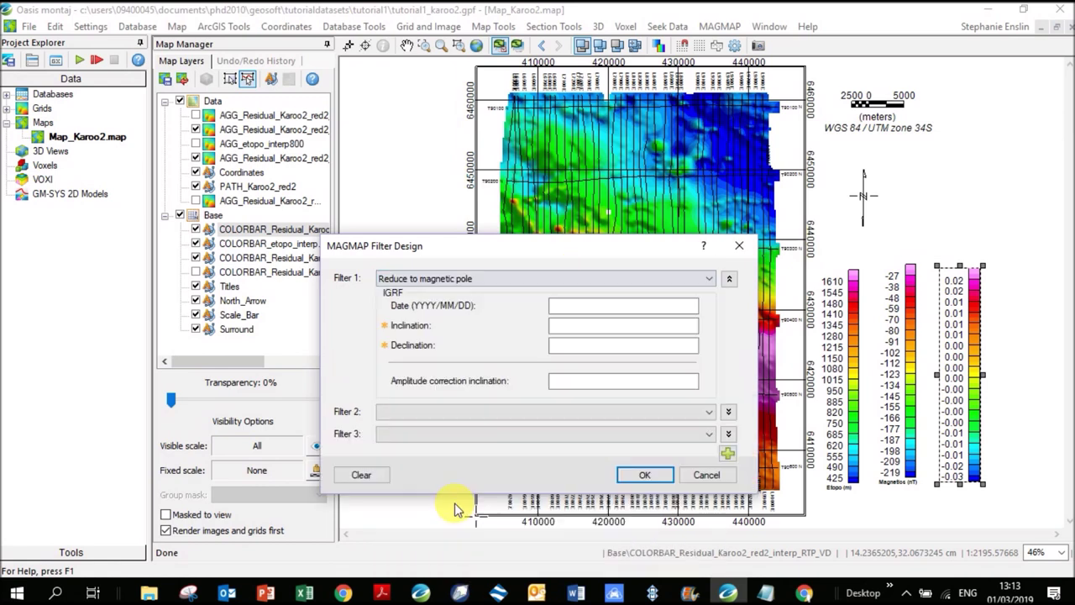
{"action": "left_click", "coordinate": [643, 412]}
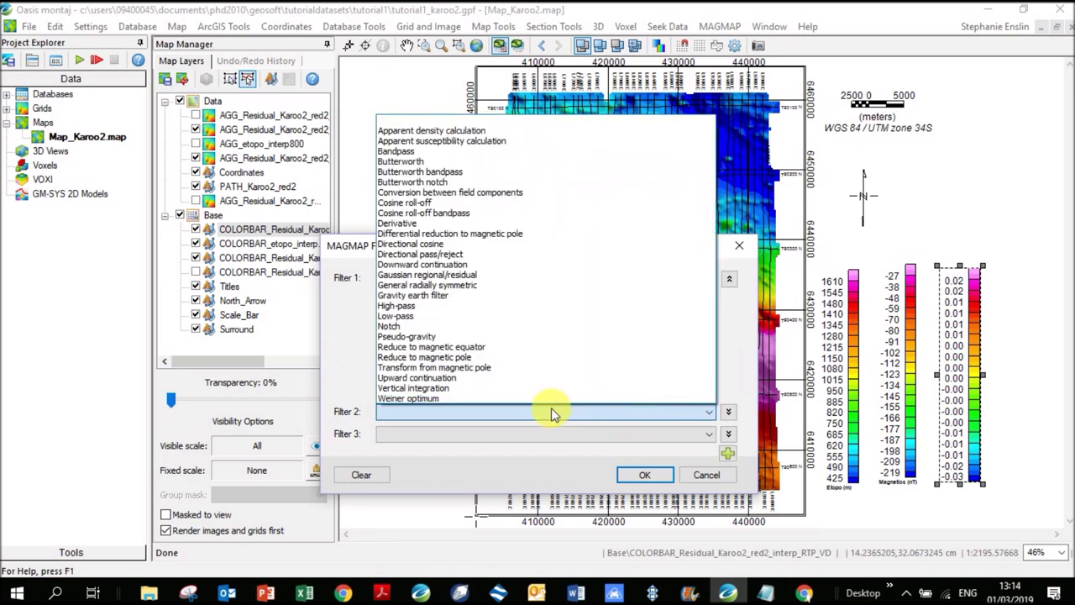
{"action": "left_click", "coordinate": [465, 223]}
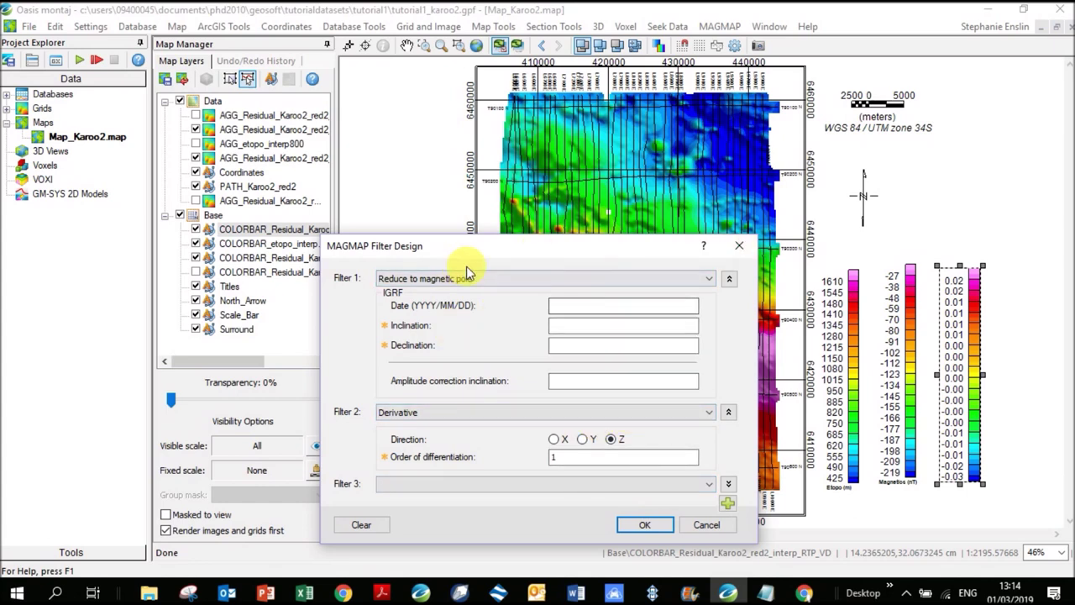
{"action": "left_click", "coordinate": [704, 524]}
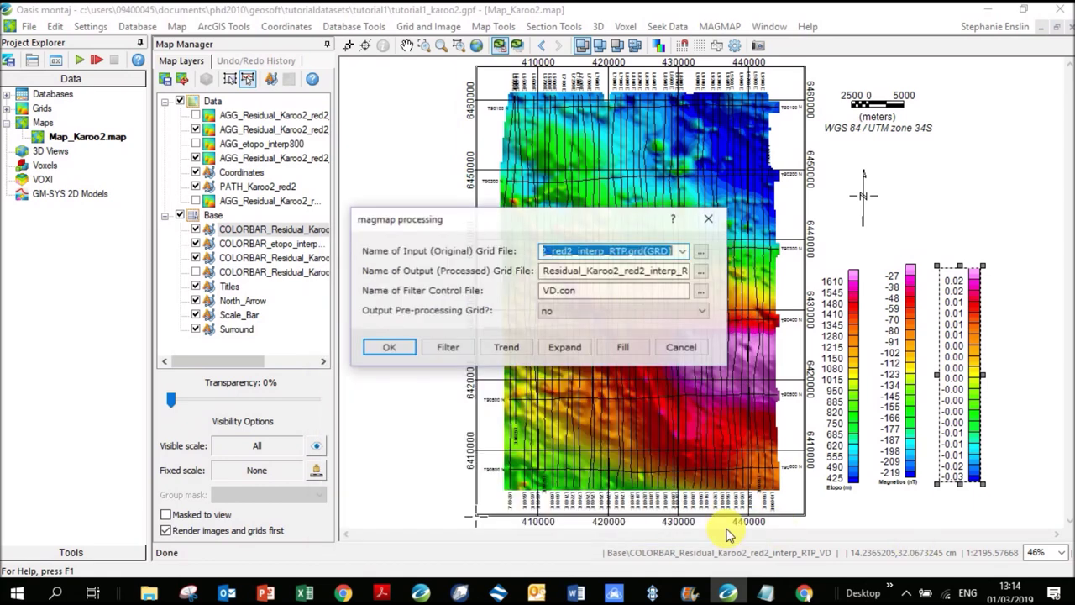
- Cancel the filtering and start MAGMAP Analytic Signal with Residual_Karoo2_red2_interp_RTP.grd as input
{"action": "left_click", "coordinate": [681, 347]}
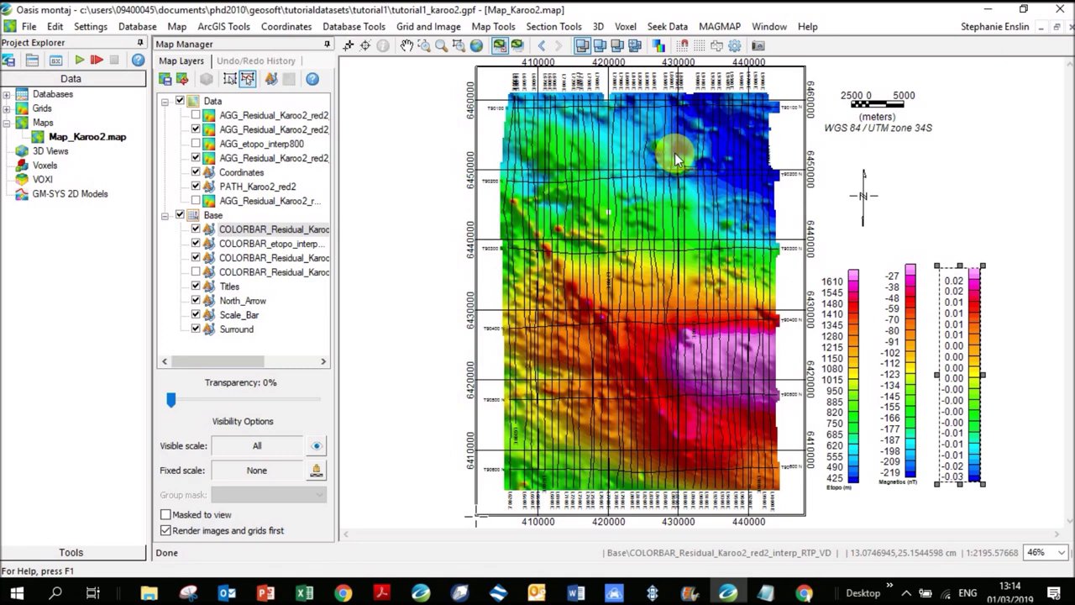
{"action": "left_click", "coordinate": [723, 25]}
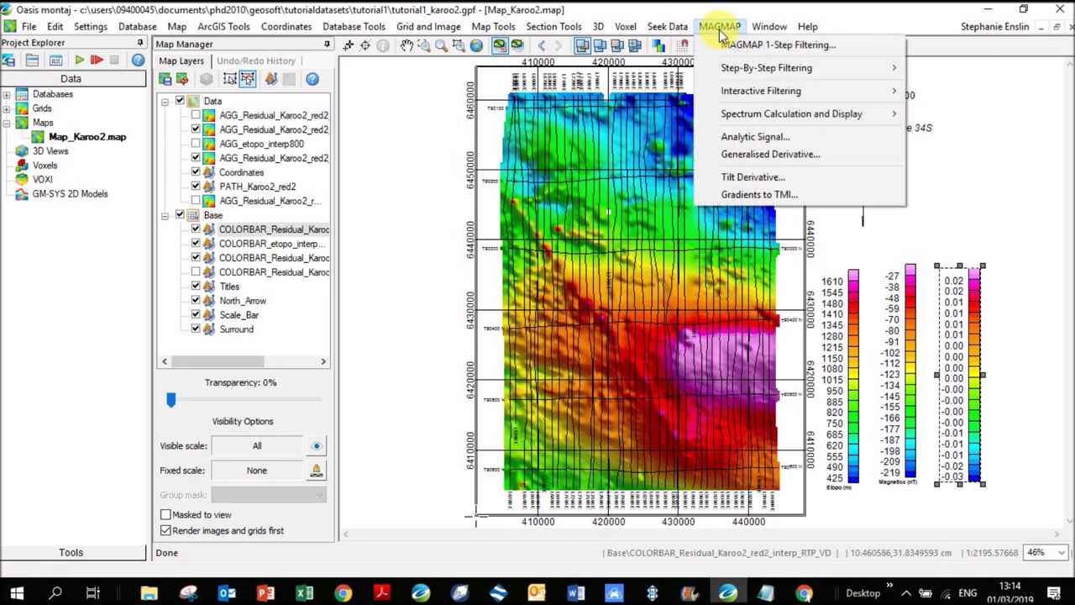
{"action": "left_click", "coordinate": [761, 137]}
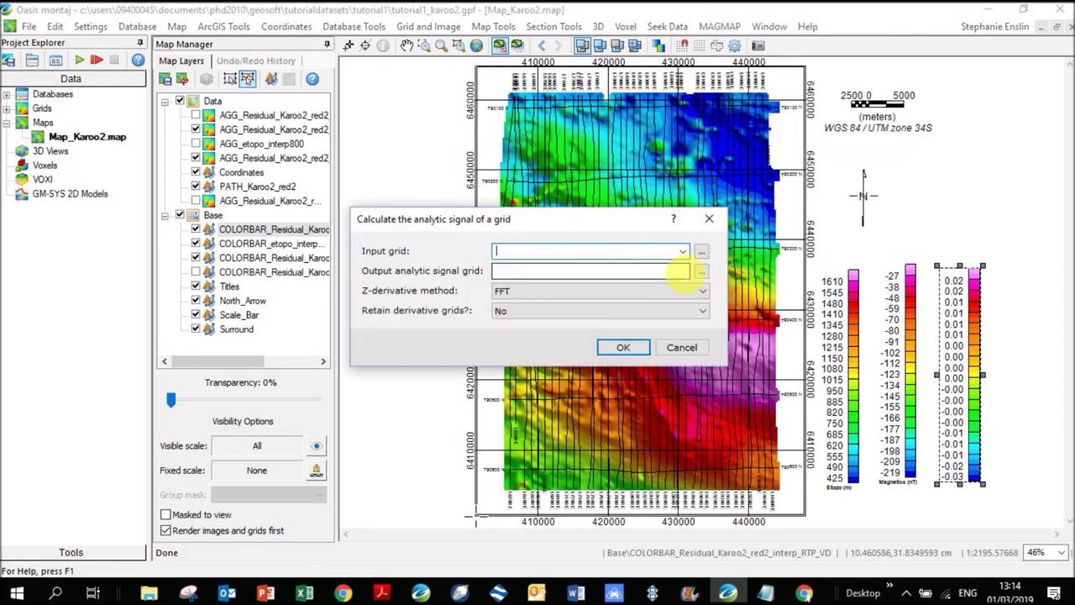
{"action": "left_click", "coordinate": [683, 251]}
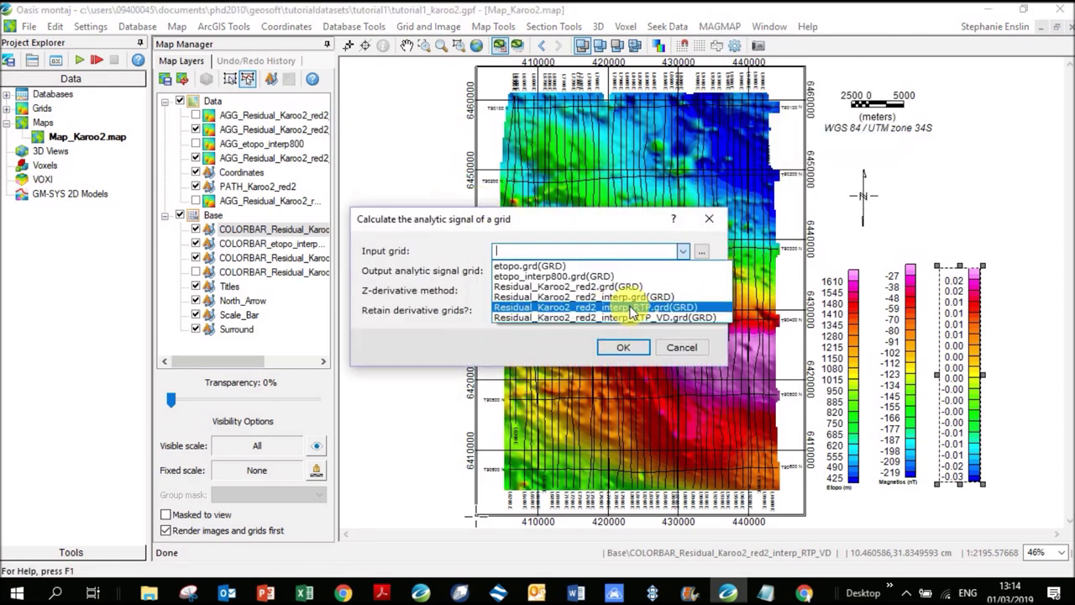
{"action": "left_click", "coordinate": [625, 307]}
- Name the output Residual_Karoo2_red2_interp_RTP_AS.grd, keep FFT, and run the calculation
{"action": "left_click", "coordinate": [702, 271]}
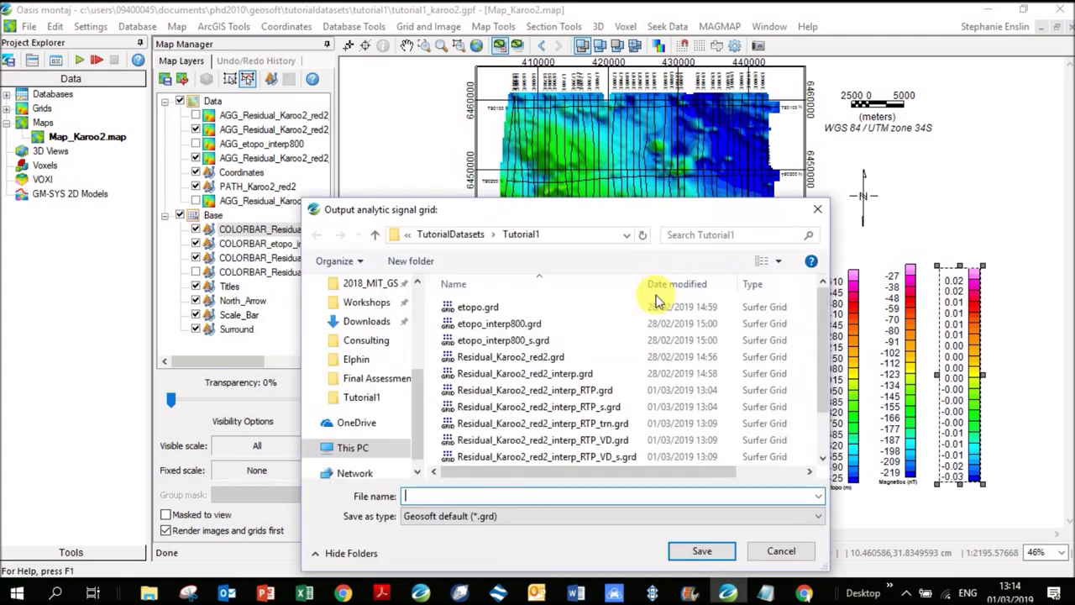
{"action": "left_click", "coordinate": [592, 390]}
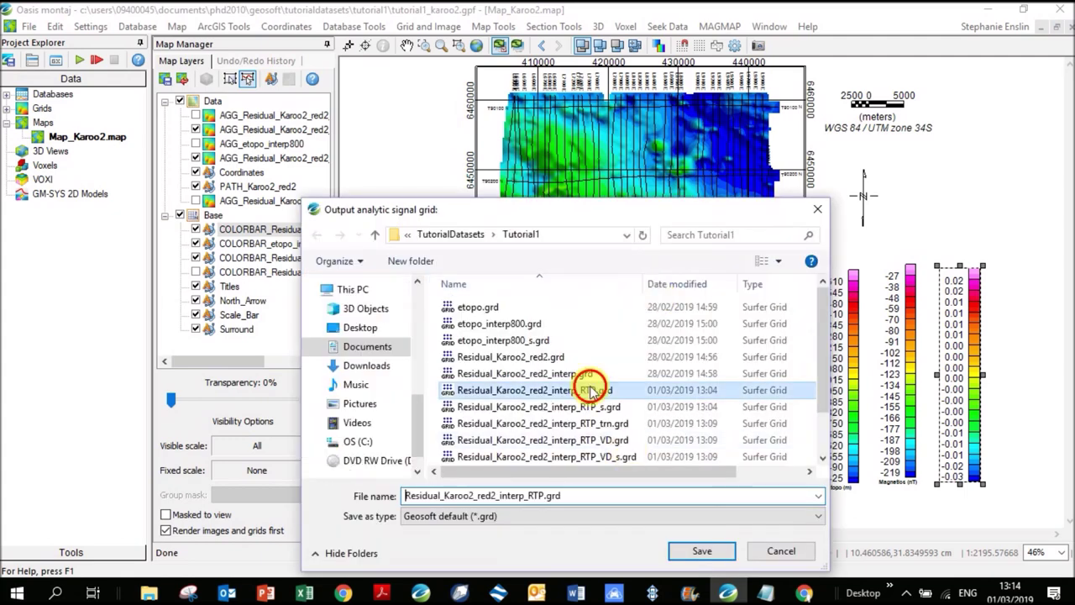
{"action": "left_click", "coordinate": [713, 554]}
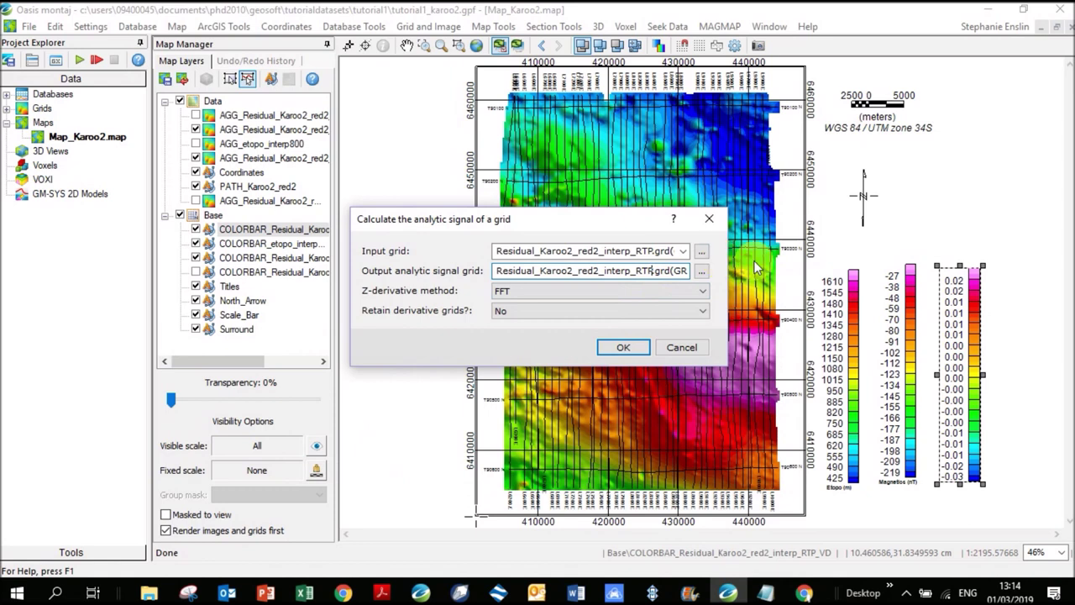
{"action": "type", "text": "_AS"}
{"action": "left_click", "coordinate": [542, 294]}
{"action": "left_click", "coordinate": [543, 301]}
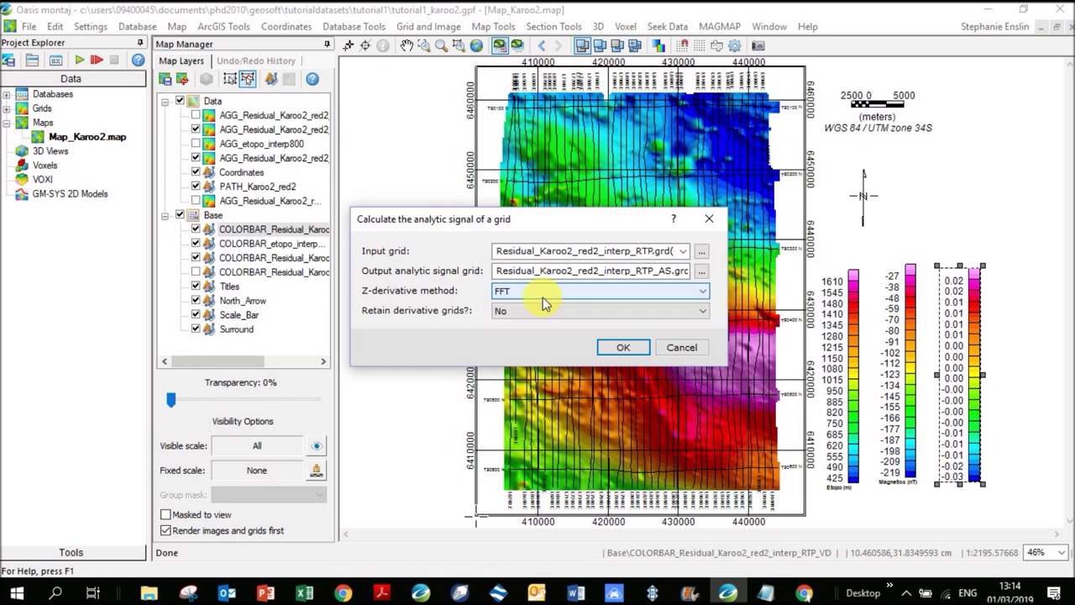
{"action": "left_click", "coordinate": [625, 347]}
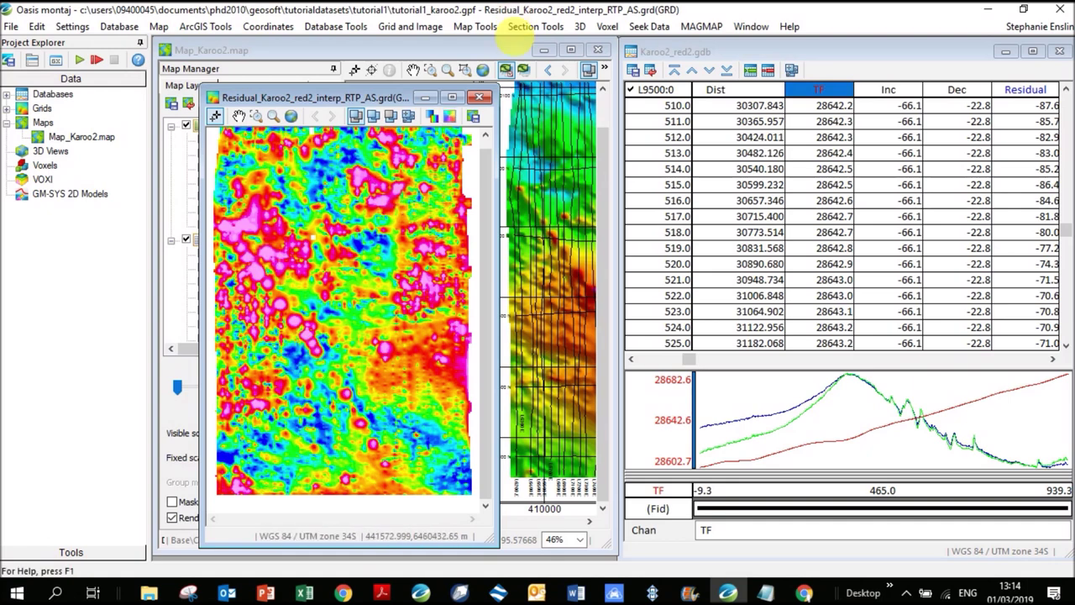
- Widen the Map_Karoo2 window and draw Residual_Karoo2_red2_interp_RTP_AS.grd on the current map
{"action": "left_click", "coordinate": [496, 52]}
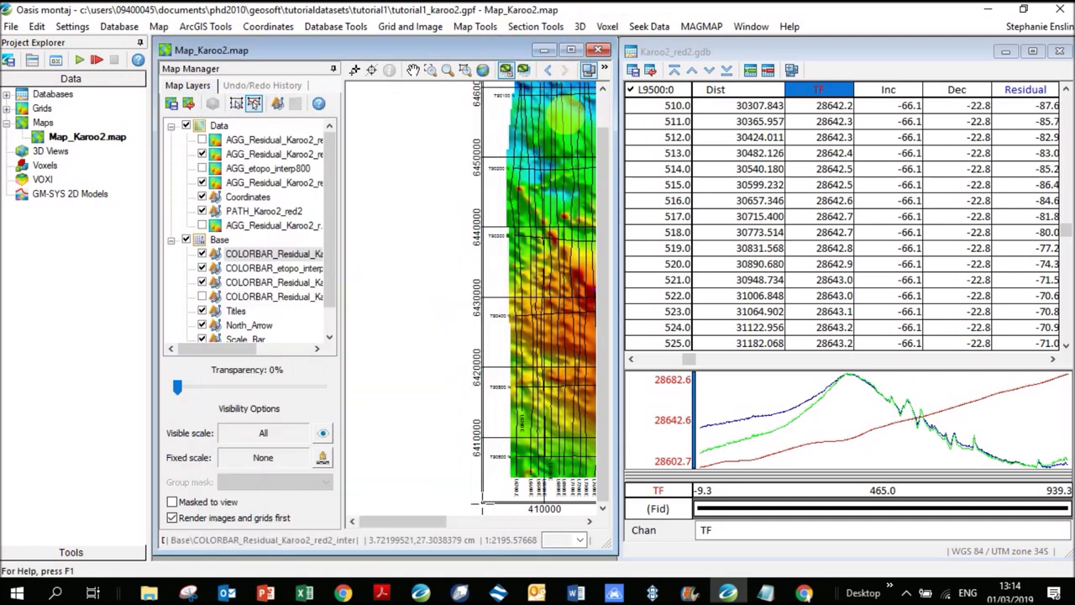
{"action": "left_click_drag", "start_coordinate": [618, 130], "coordinate": [960, 132]}
{"action": "left_click", "coordinate": [436, 29]}
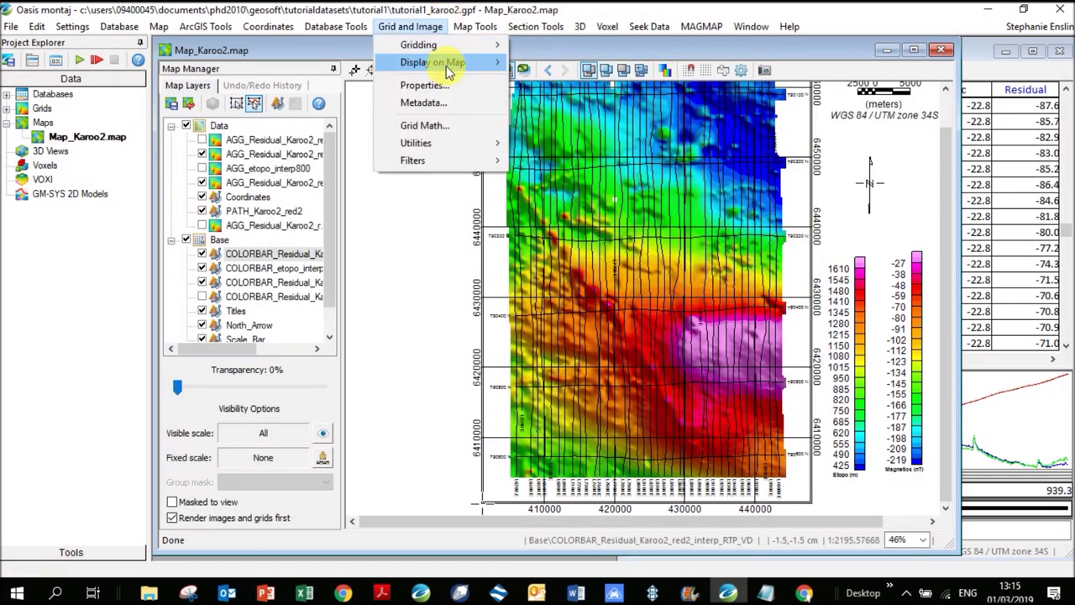
{"action": "mouse_move", "coordinate": [480, 64]}
{"action": "left_click", "coordinate": [564, 65]}
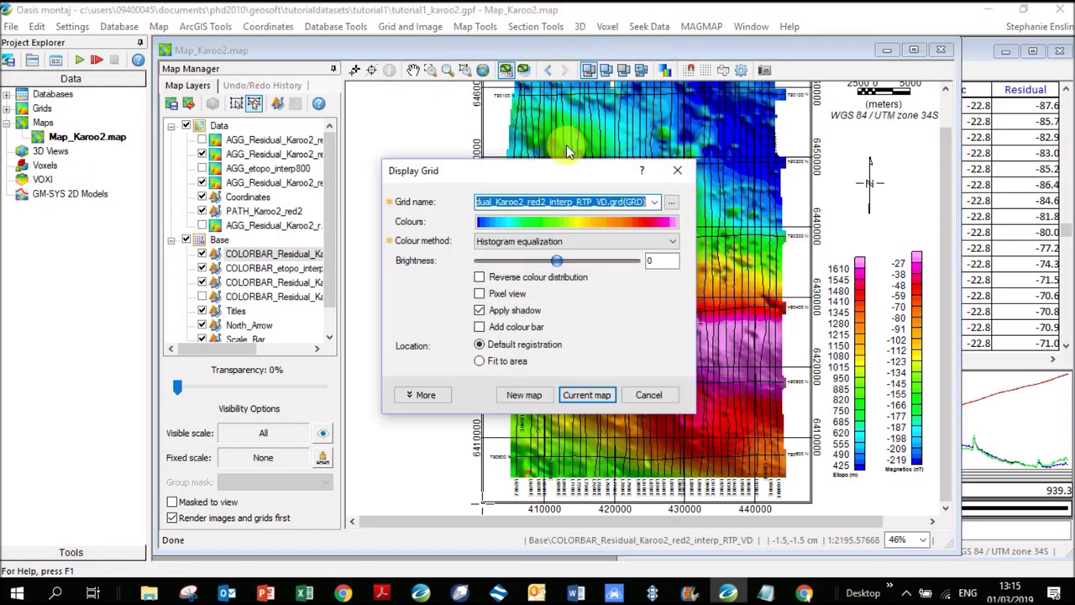
{"action": "left_click", "coordinate": [652, 202]}
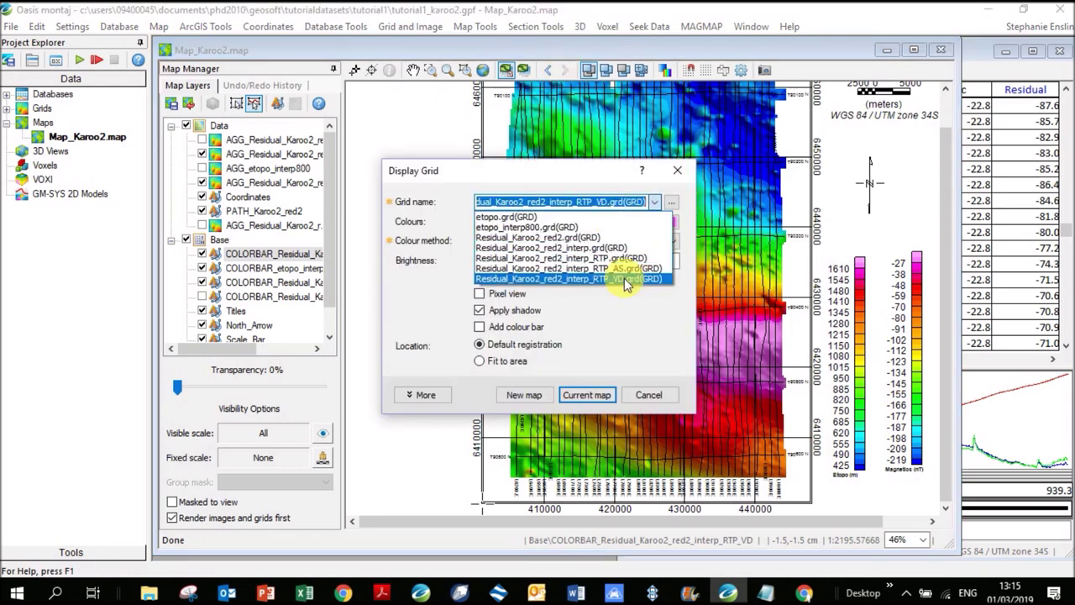
{"action": "left_click", "coordinate": [626, 269]}
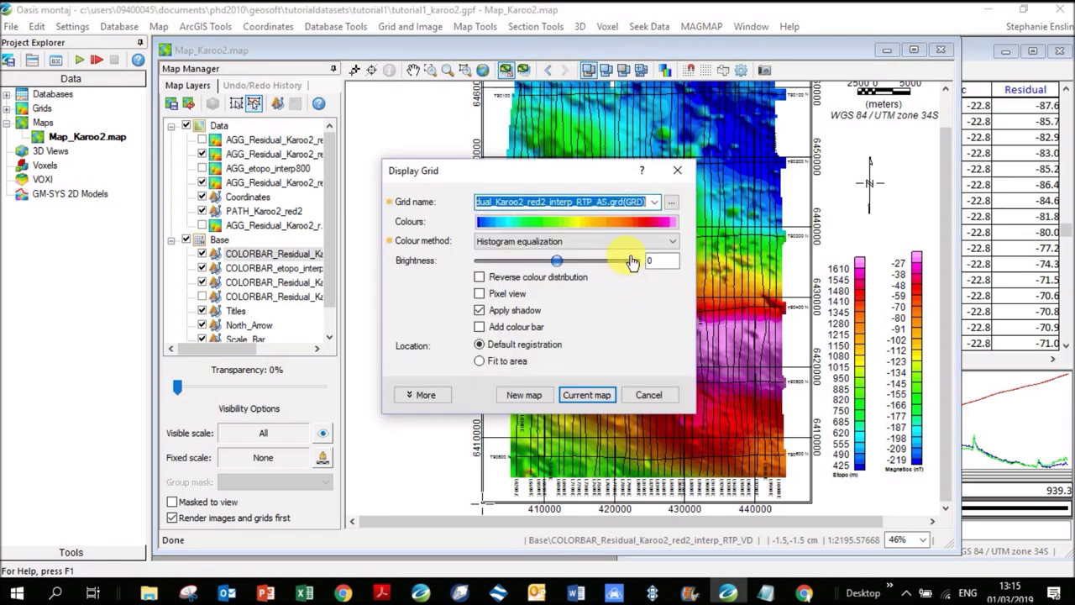
{"action": "left_click", "coordinate": [580, 396]}
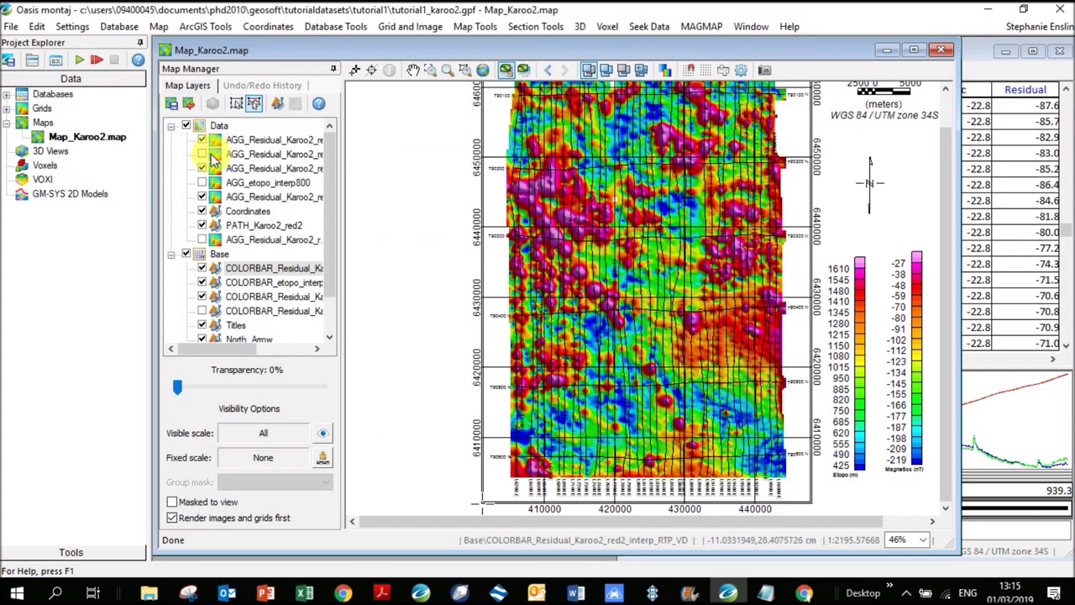
{"action": "left_click", "coordinate": [203, 155]}
- Toggle the top residual grid layer repeatedly to compare the analytic signal with the grid below
{"action": "left_click", "coordinate": [202, 140]}
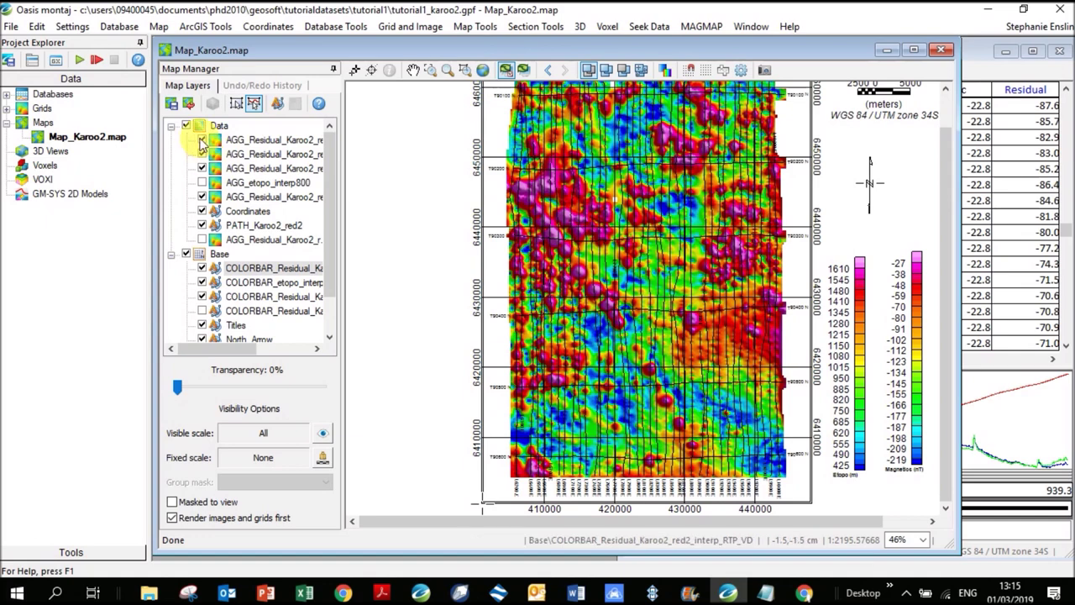
{"action": "left_click", "coordinate": [201, 141]}
{"action": "left_click", "coordinate": [202, 141]}
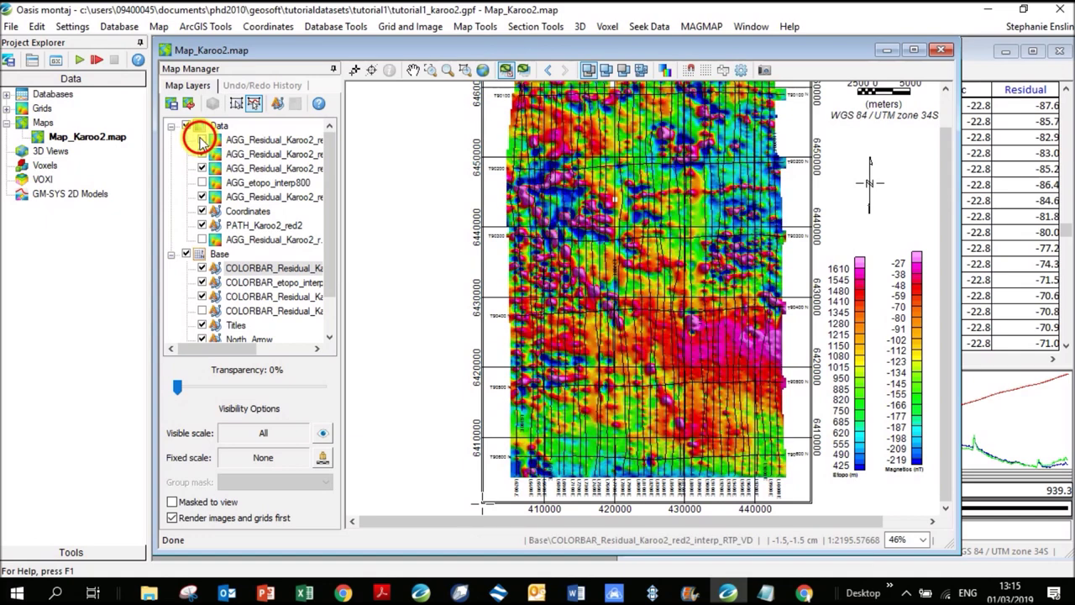
{"action": "left_click", "coordinate": [201, 141]}
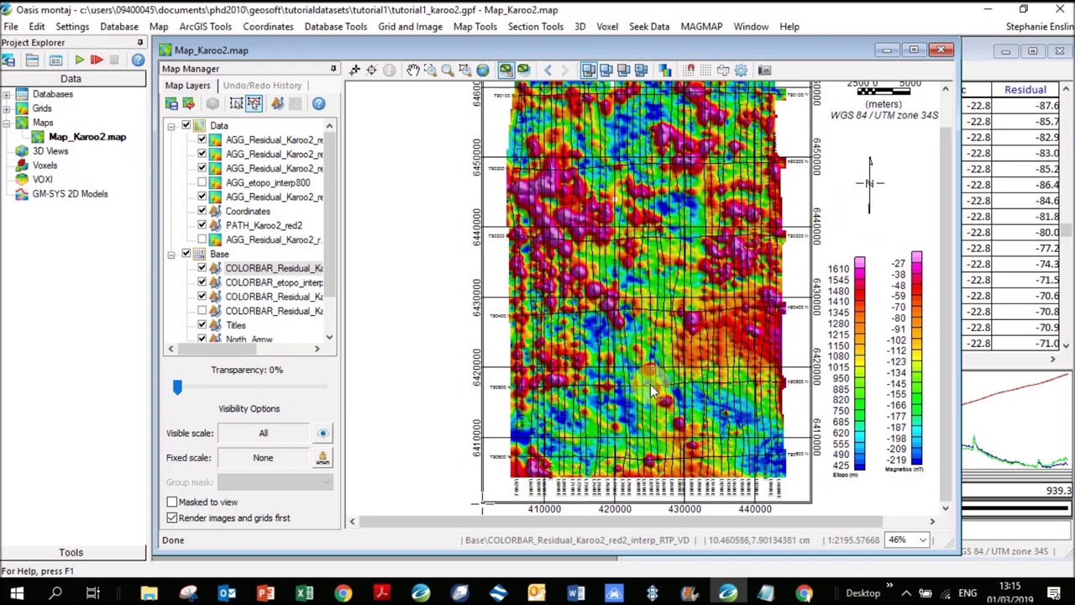
{"action": "left_click", "coordinate": [202, 141]}
{"action": "left_click", "coordinate": [202, 141]}
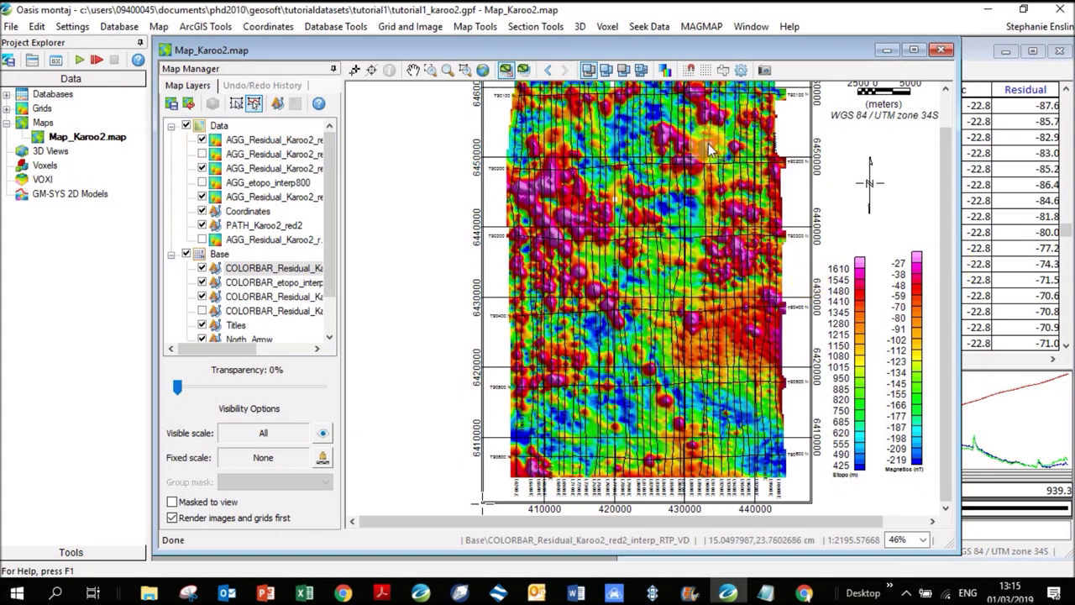
{"action": "left_click", "coordinate": [202, 140]}
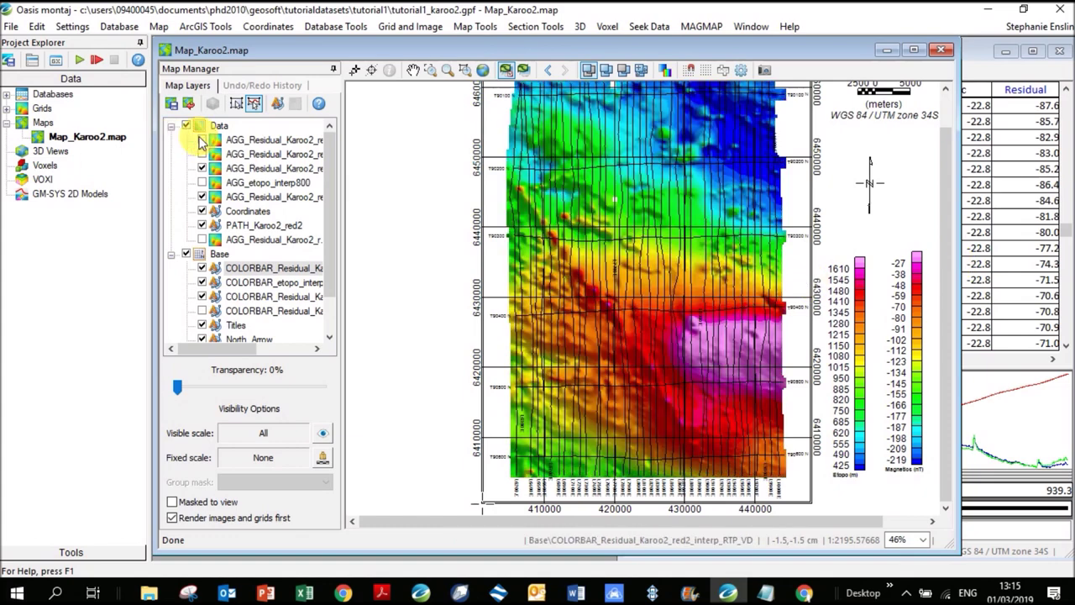
{"action": "left_click", "coordinate": [201, 140]}
- Switch on the second residual grid layer and keep comparing, ending with the top layer shown
{"action": "left_click", "coordinate": [202, 152]}
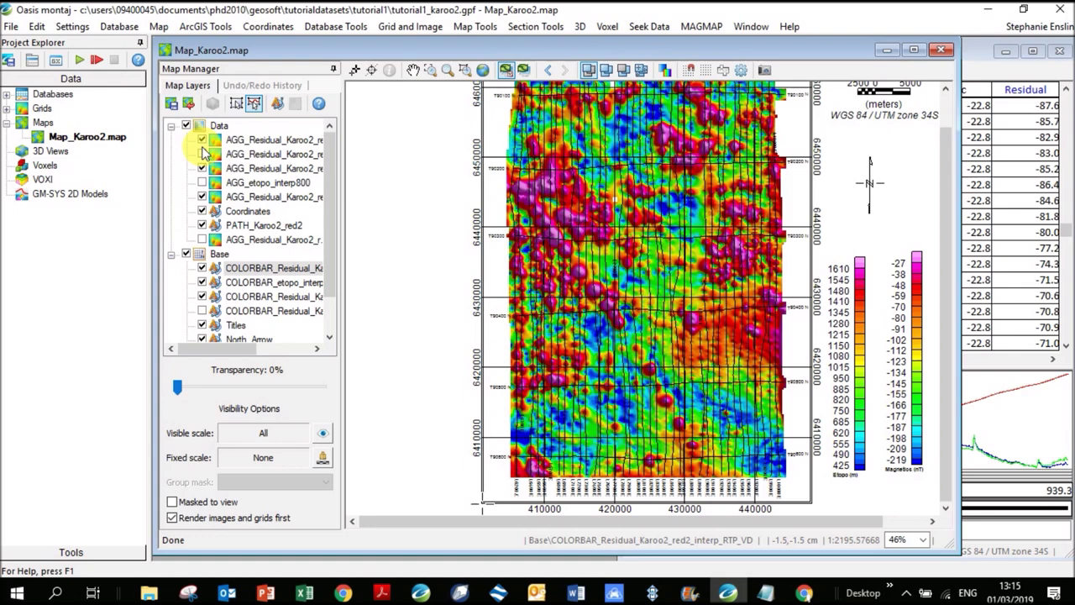
{"action": "left_click", "coordinate": [204, 141]}
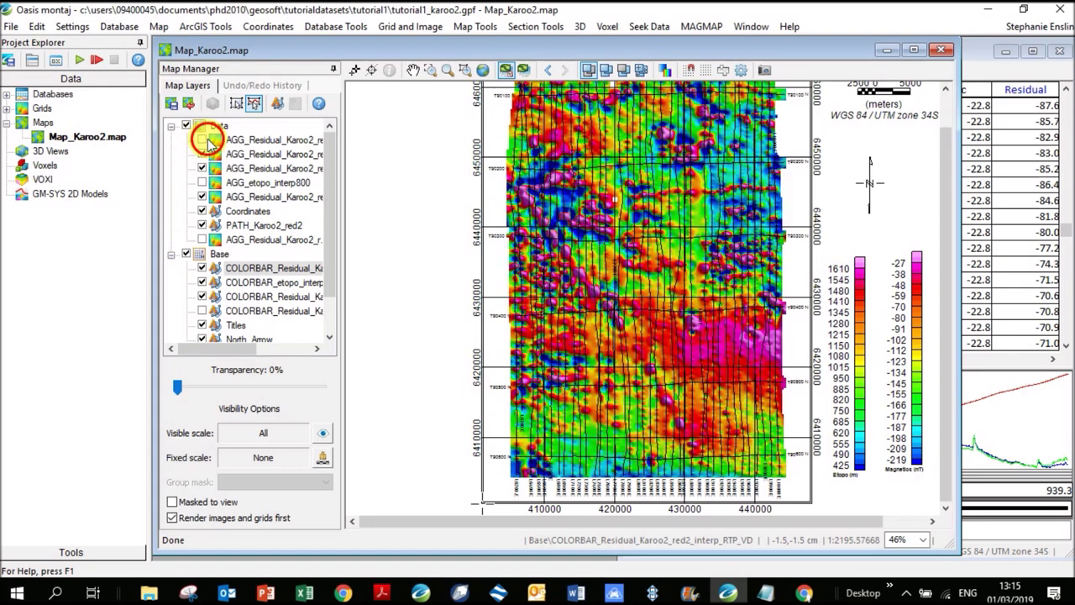
{"action": "left_click", "coordinate": [203, 140]}
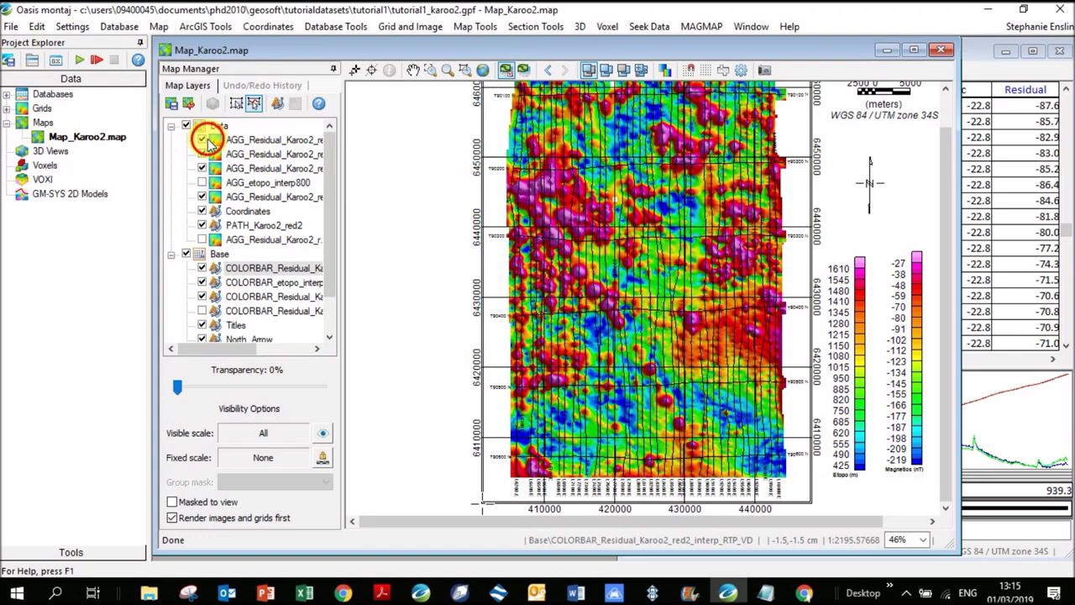
{"action": "left_click", "coordinate": [203, 140]}
{"action": "left_click", "coordinate": [203, 140]}
{"action": "left_click", "coordinate": [203, 140]}
{"action": "left_click", "coordinate": [204, 141]}
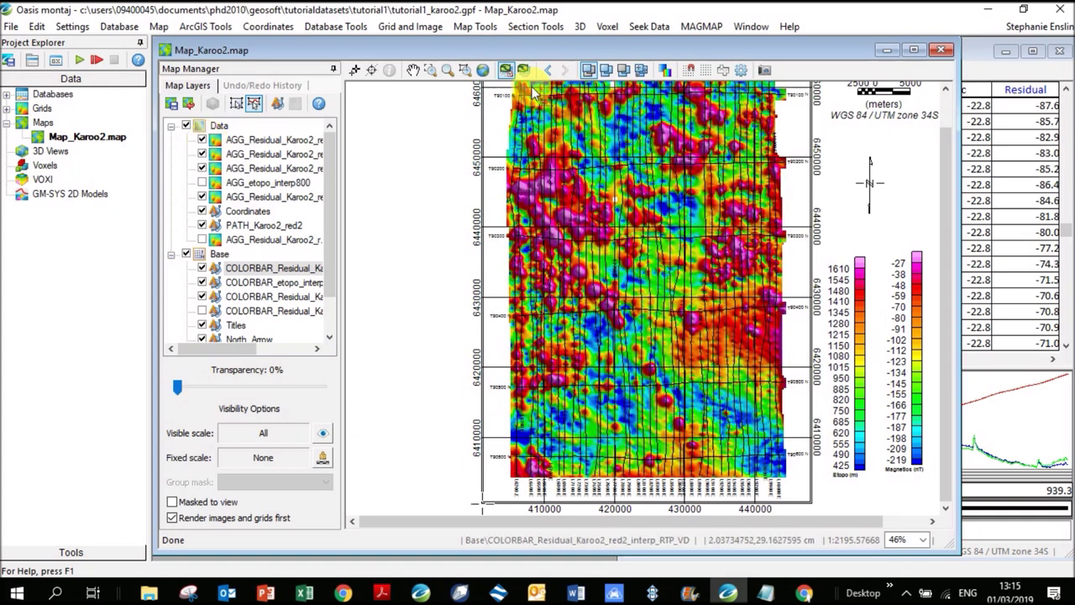
- Start MAGMAP Tilt Derivative on the RTP residual grid, naming the output Residual_Karoo2_red2_interp_RTP_TD.grd
{"action": "left_click", "coordinate": [711, 30]}
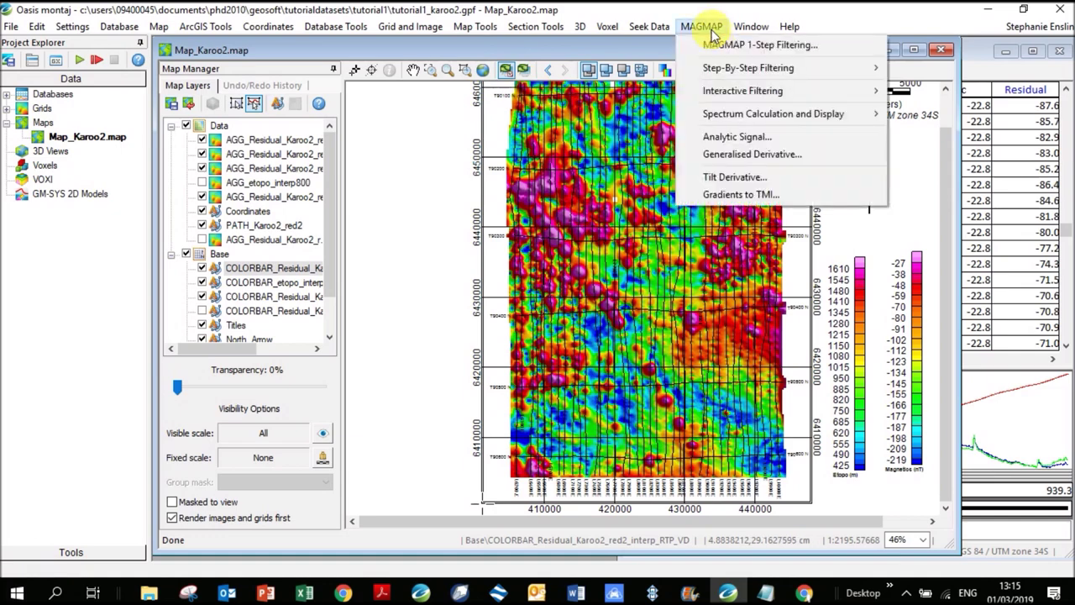
{"action": "left_click", "coordinate": [713, 177]}
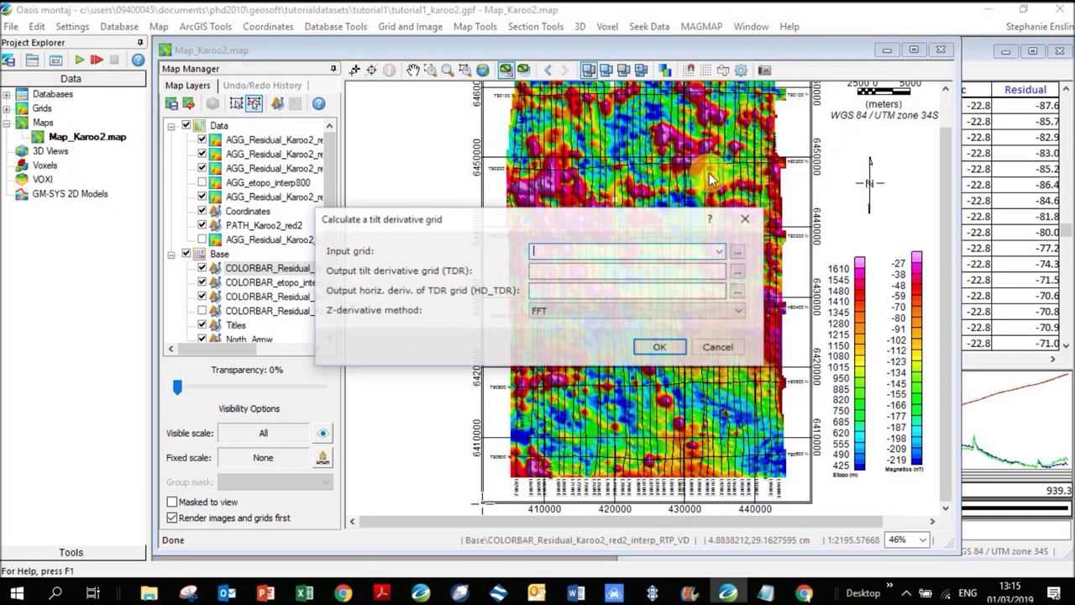
{"action": "left_click", "coordinate": [720, 251]}
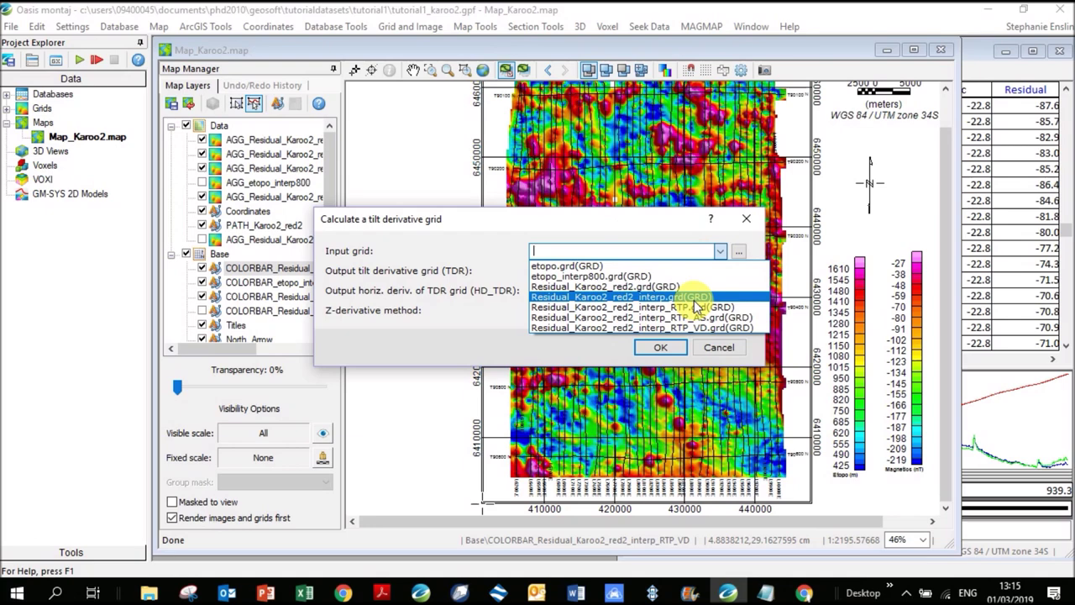
{"action": "left_click", "coordinate": [685, 307]}
{"action": "left_click", "coordinate": [738, 274]}
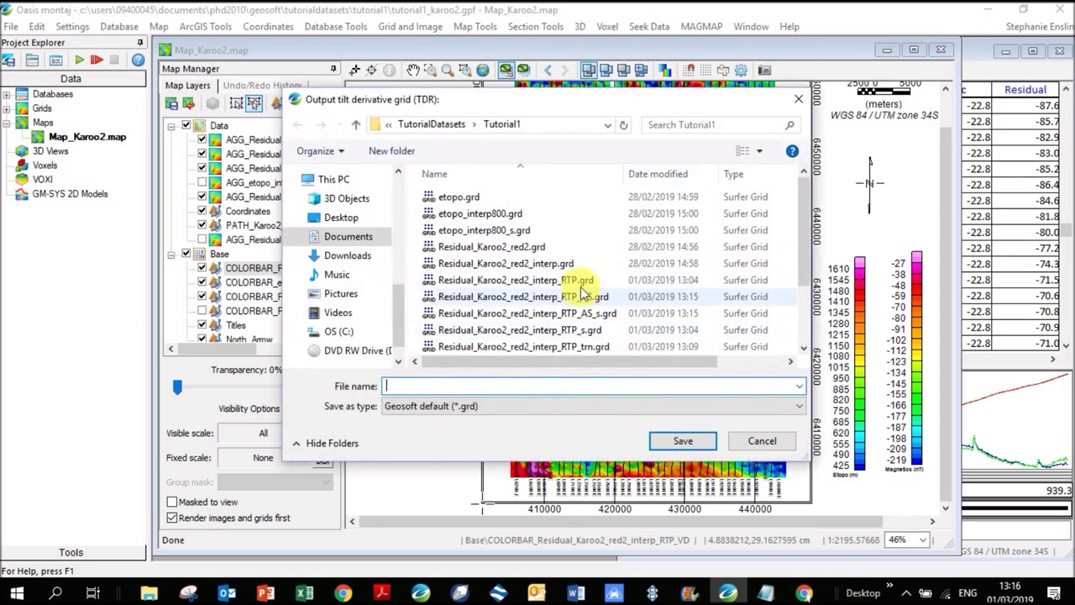
{"action": "left_click", "coordinate": [581, 282]}
{"action": "double_click", "coordinate": [581, 282]}
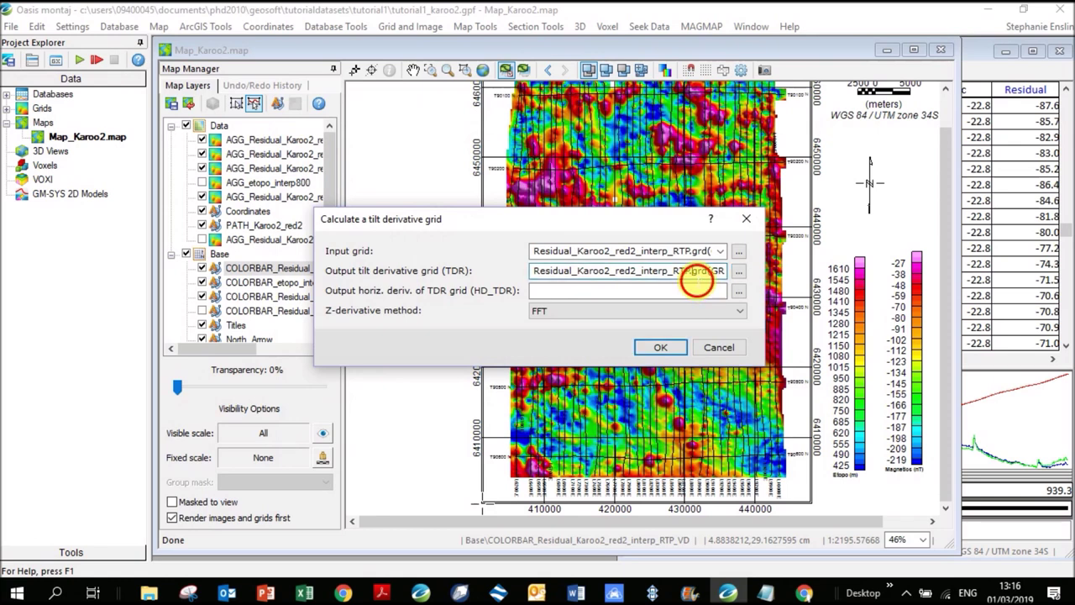
{"action": "type", "text": "_TD"}
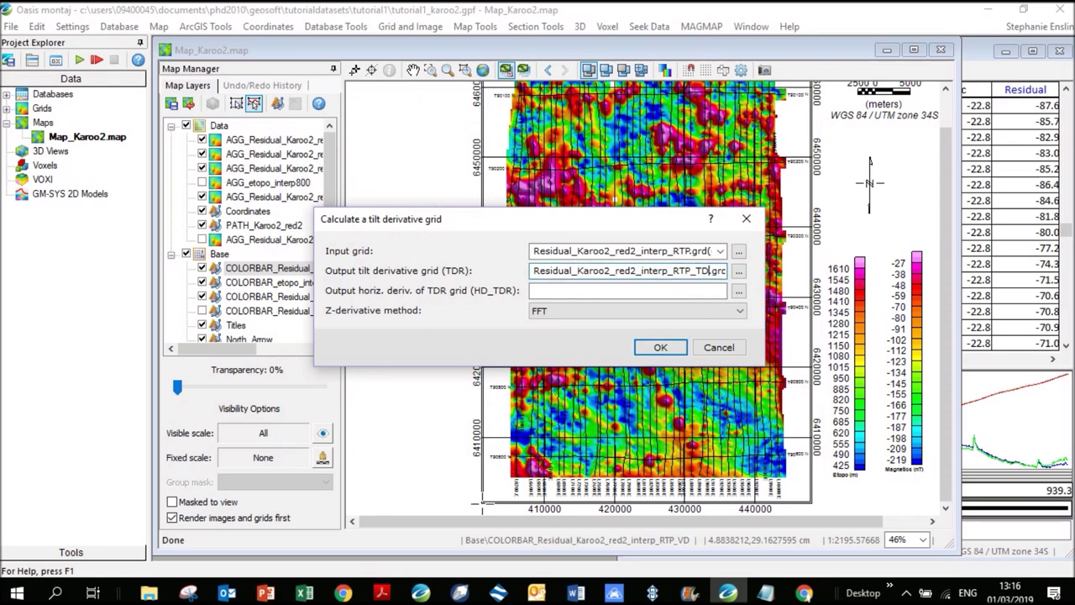
- Name the horizontal derivative output Residual_Karoo2_red2_interp_RTP_HD_TD.grd and run with FFT
{"action": "left_click", "coordinate": [740, 290]}
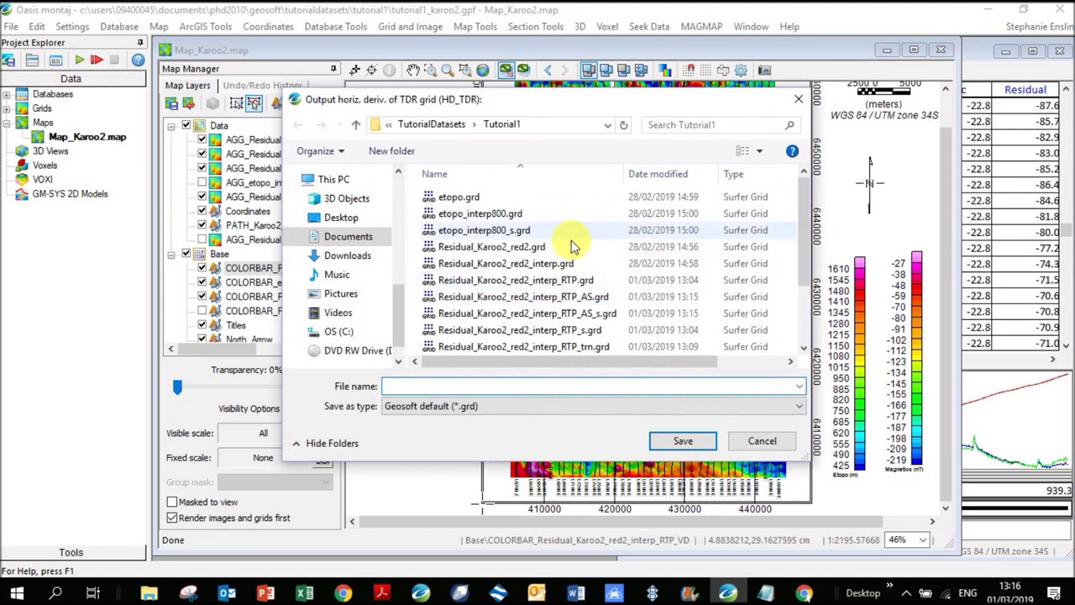
{"action": "left_click", "coordinate": [573, 281]}
{"action": "left_click", "coordinate": [680, 440]}
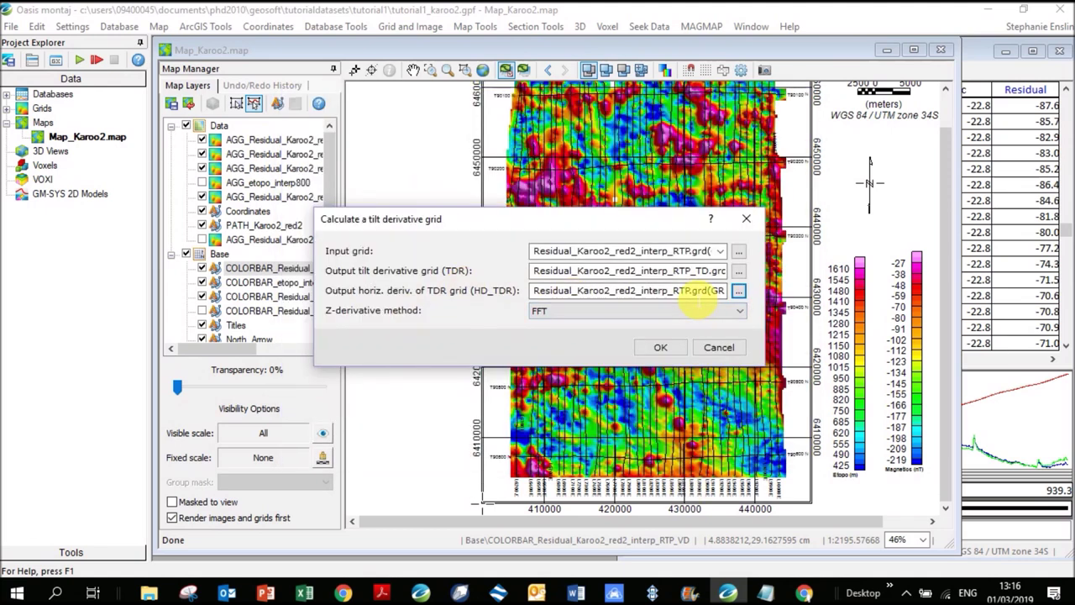
{"action": "left_click", "coordinate": [689, 290]}
{"action": "type", "text": "_HD_T"}
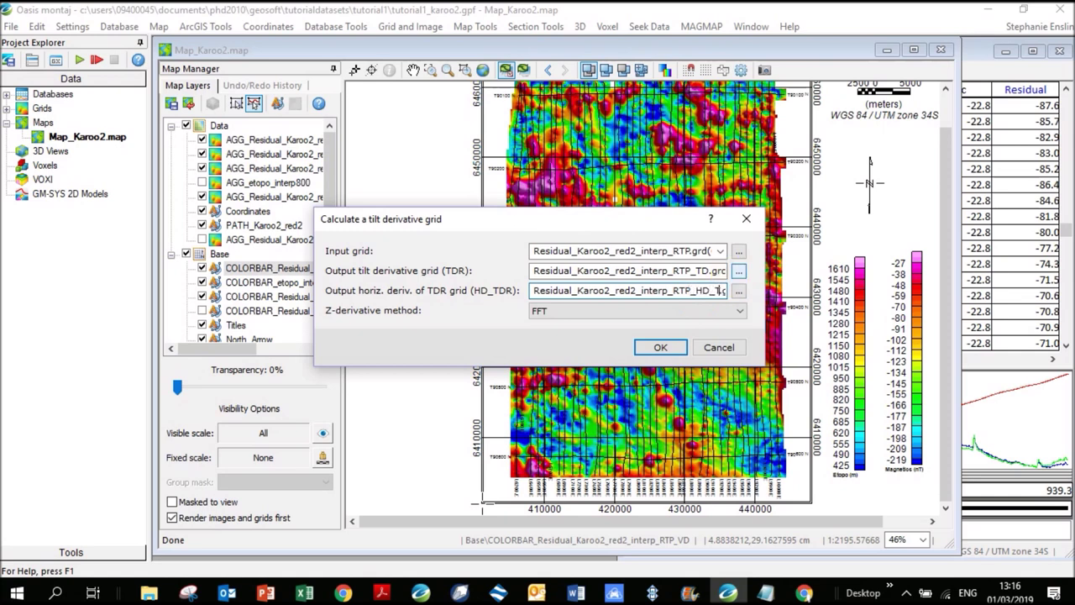
{"action": "key", "text": "End"}
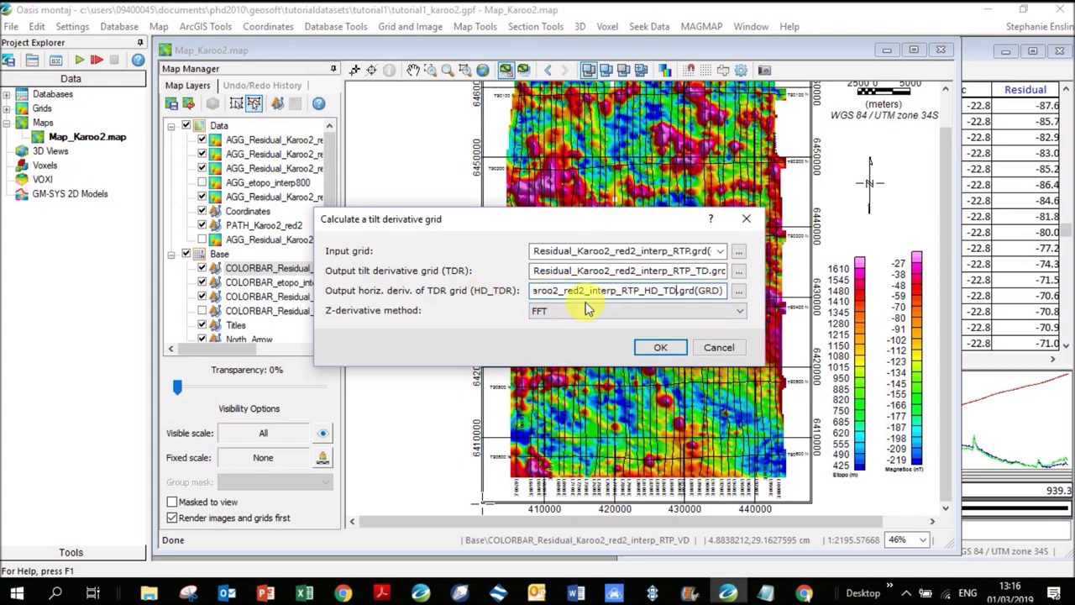
{"action": "left_click", "coordinate": [668, 350]}
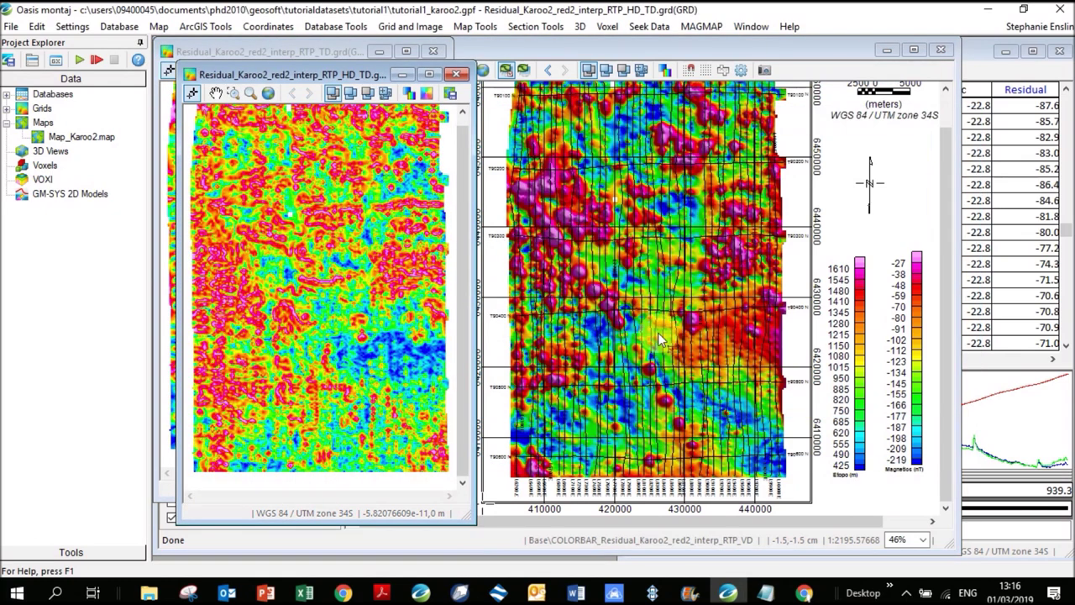
- Move the tilt derivative grid windows aside and close the RTP_HD_TD grid window
{"action": "left_click_drag", "start_coordinate": [475, 229], "coordinate": [787, 229]}
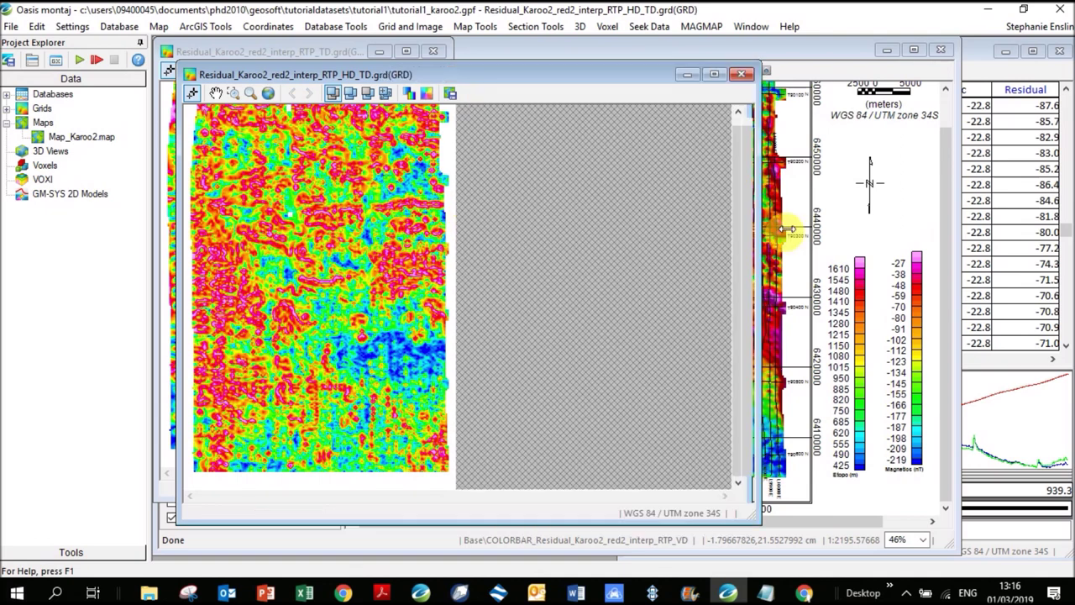
{"action": "left_click_drag", "start_coordinate": [439, 78], "coordinate": [752, 48]}
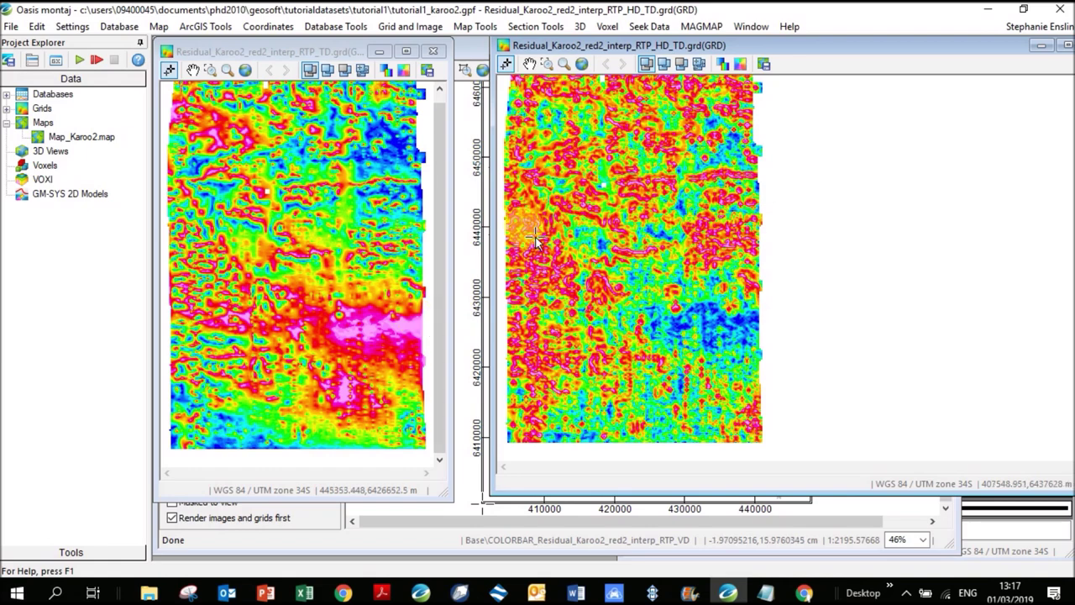
{"action": "left_click_drag", "start_coordinate": [924, 48], "coordinate": [652, 103]}
{"action": "left_click", "coordinate": [821, 100]}
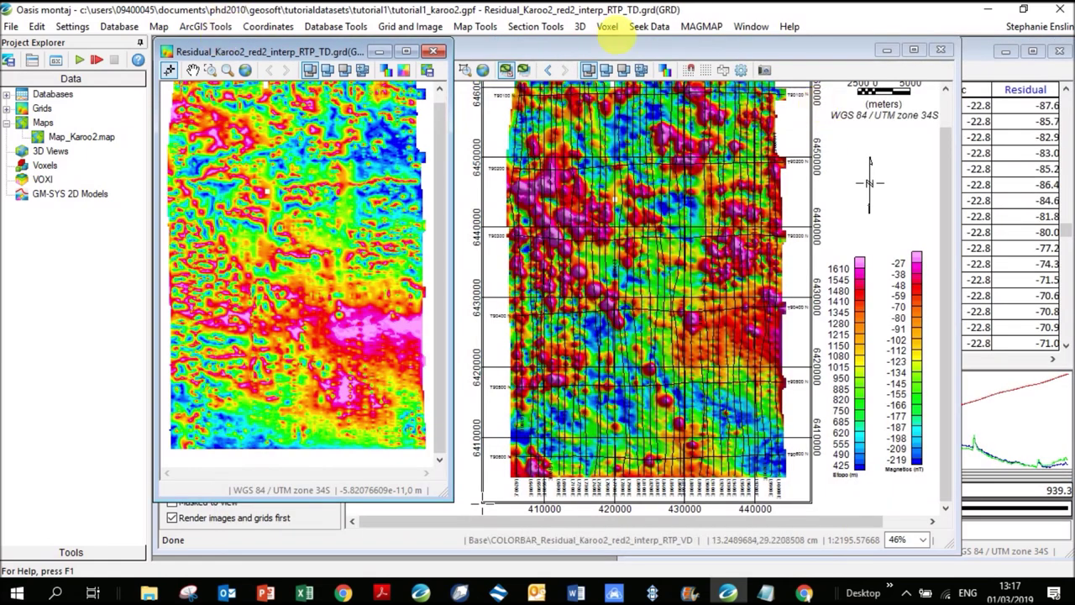
- Display Residual_Karoo2_red2_interp_RTP_TD.grd on the current Karoo2 map via Grid and Image > Display on Map
{"action": "left_click", "coordinate": [675, 59]}
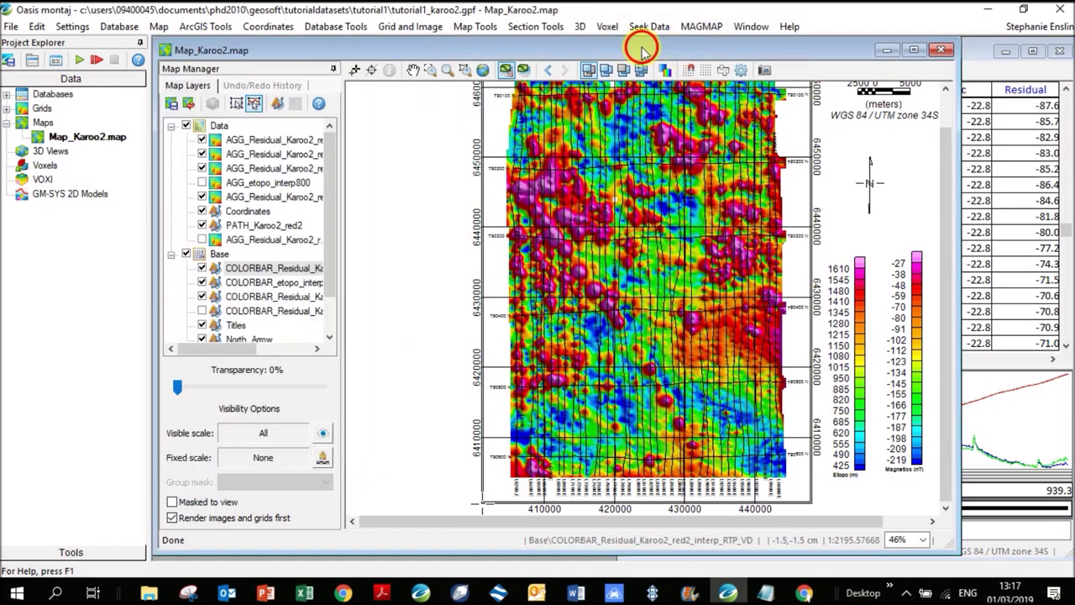
{"action": "left_click", "coordinate": [475, 26]}
{"action": "mouse_move", "coordinate": [496, 44]}
{"action": "mouse_move", "coordinate": [420, 28]}
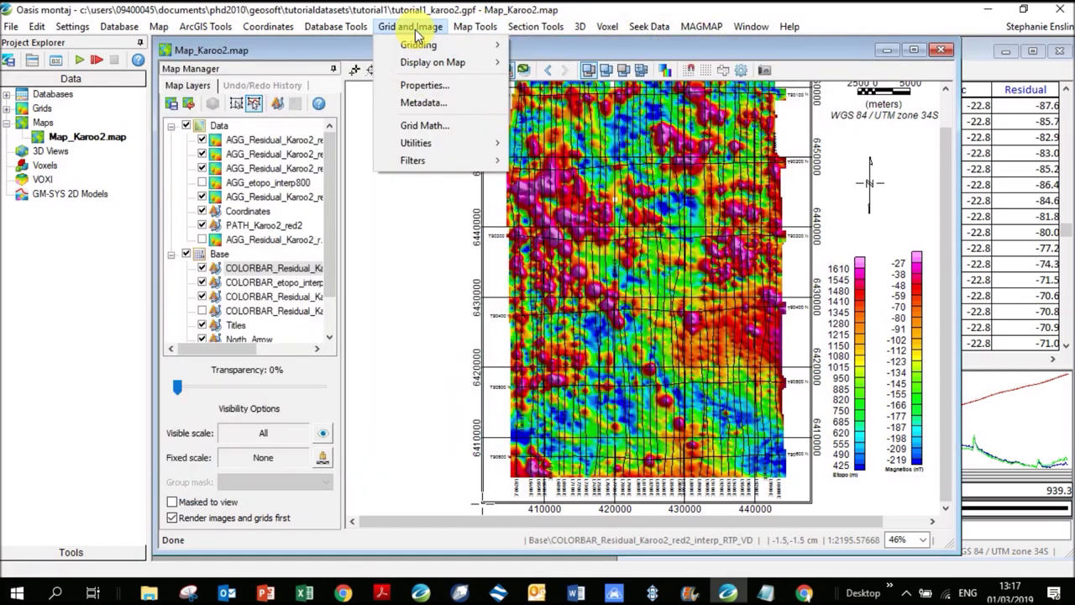
{"action": "mouse_move", "coordinate": [466, 67]}
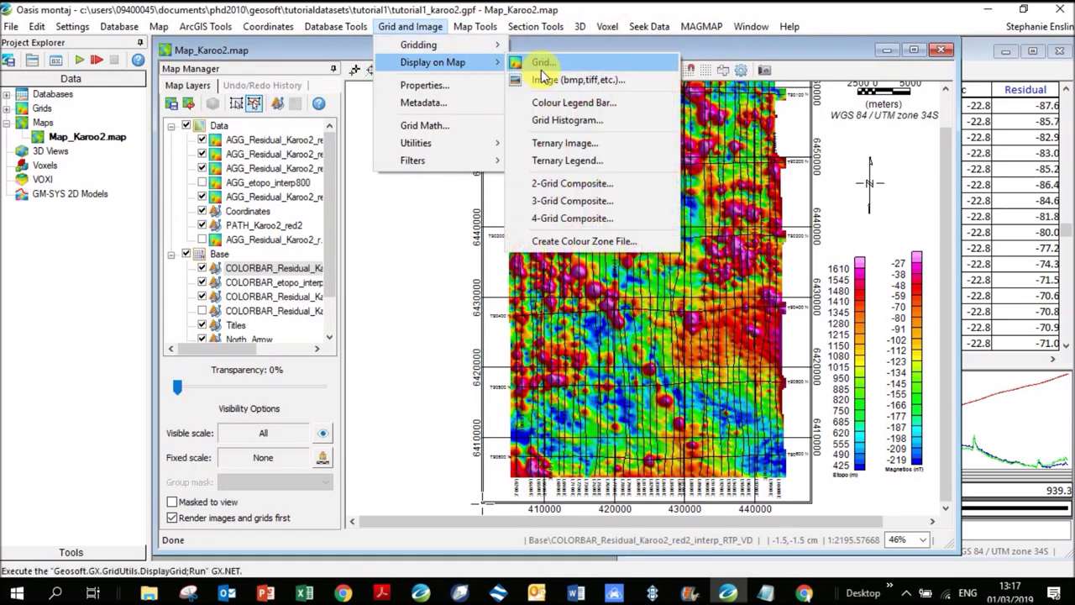
{"action": "left_click", "coordinate": [554, 72]}
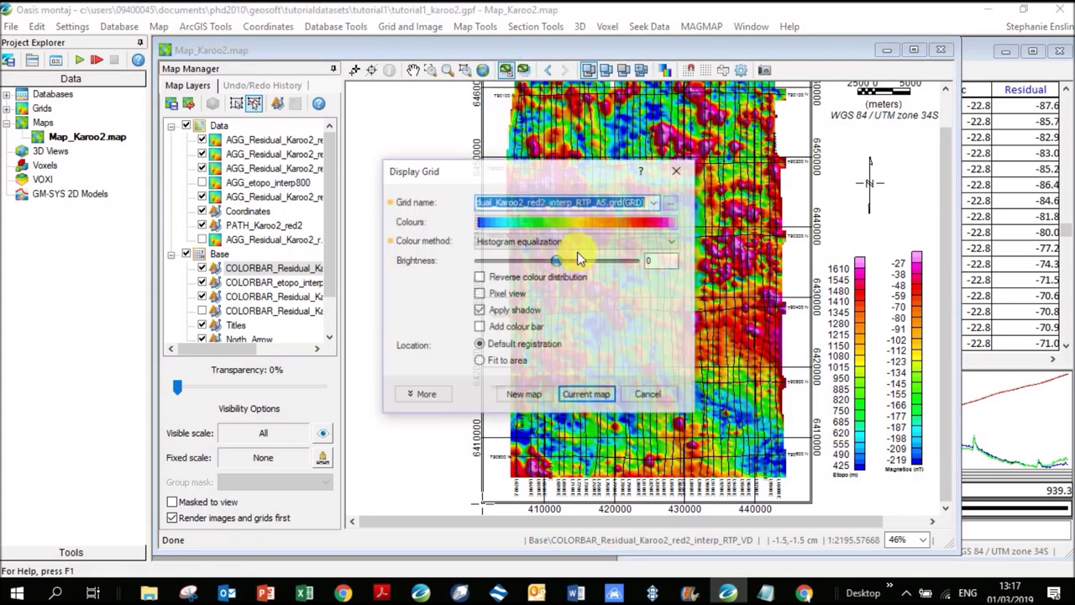
{"action": "left_click", "coordinate": [655, 201]}
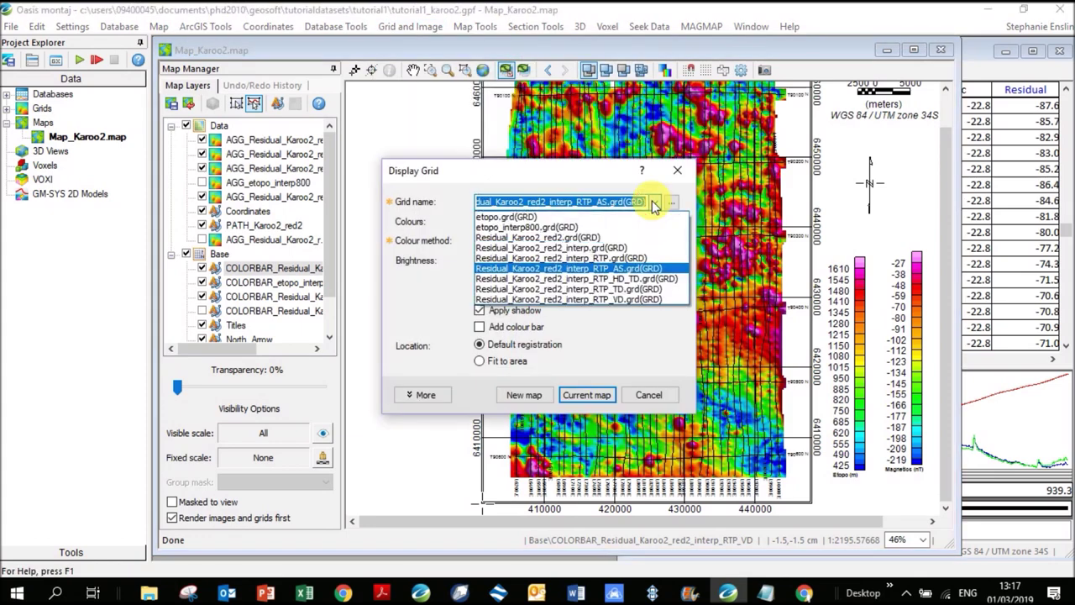
{"action": "left_click", "coordinate": [633, 289]}
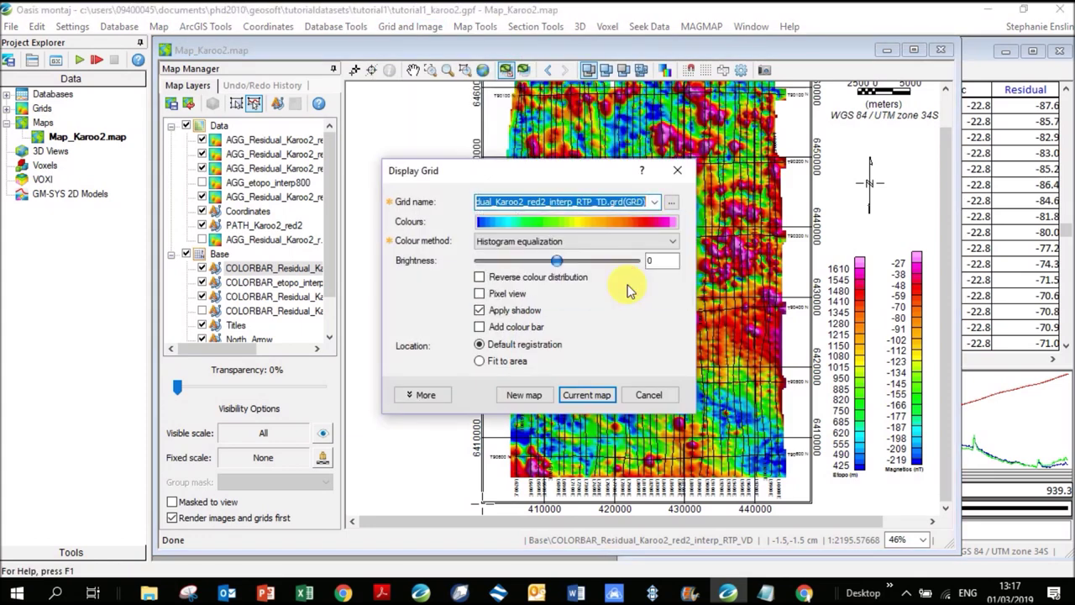
{"action": "left_click", "coordinate": [589, 396]}
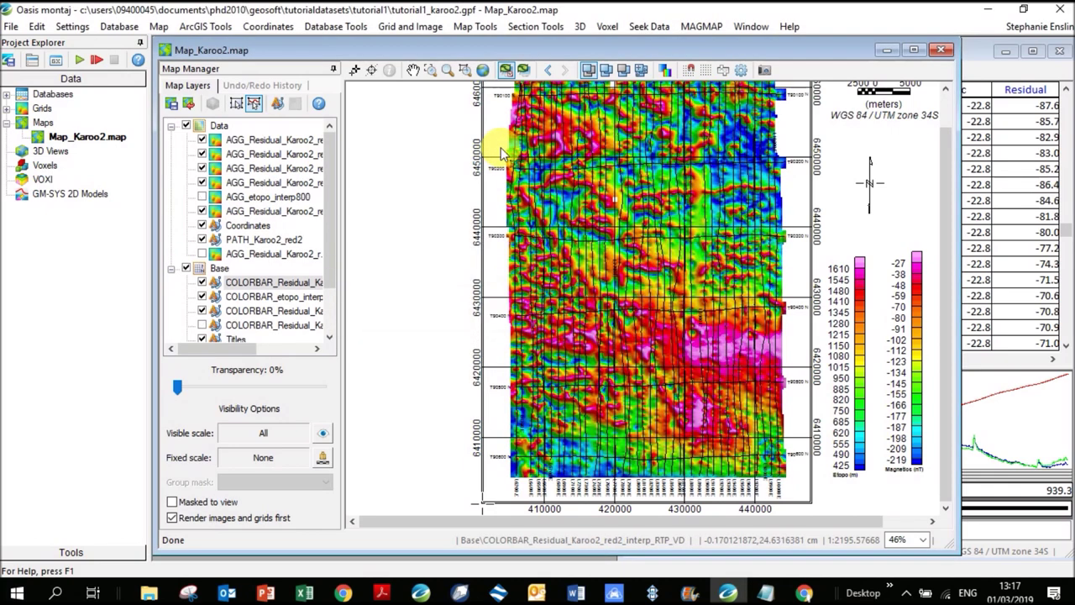
- Toggle the first AGG_Residual layer on and off several times to compare grids
{"action": "left_click", "coordinate": [202, 140]}
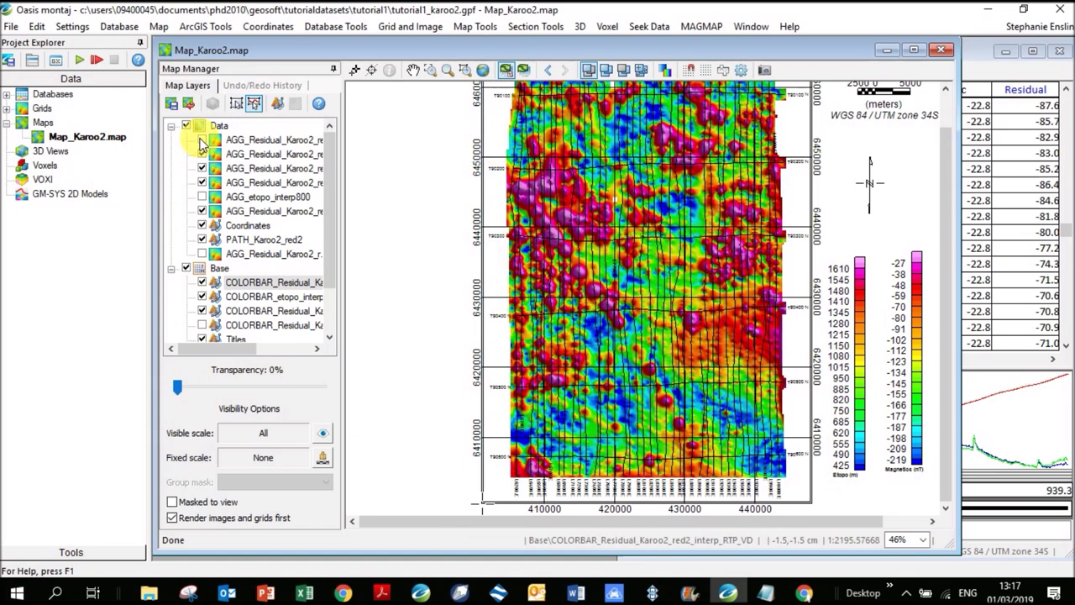
{"action": "left_click", "coordinate": [201, 140]}
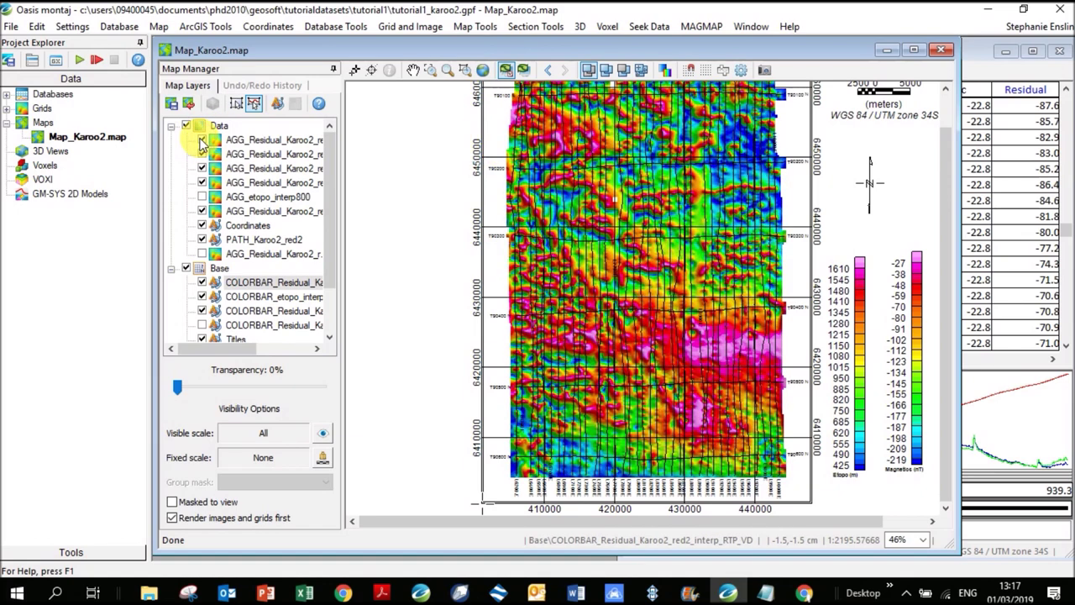
{"action": "left_click", "coordinate": [202, 141]}
{"action": "left_click", "coordinate": [201, 140]}
{"action": "left_click", "coordinate": [202, 140]}
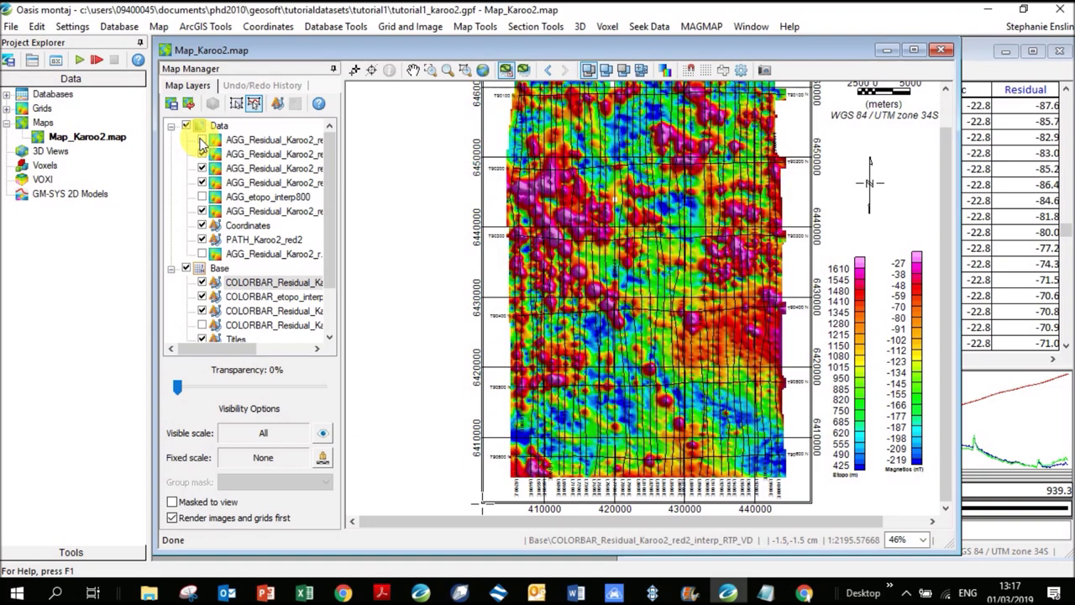
{"action": "left_click", "coordinate": [202, 140]}
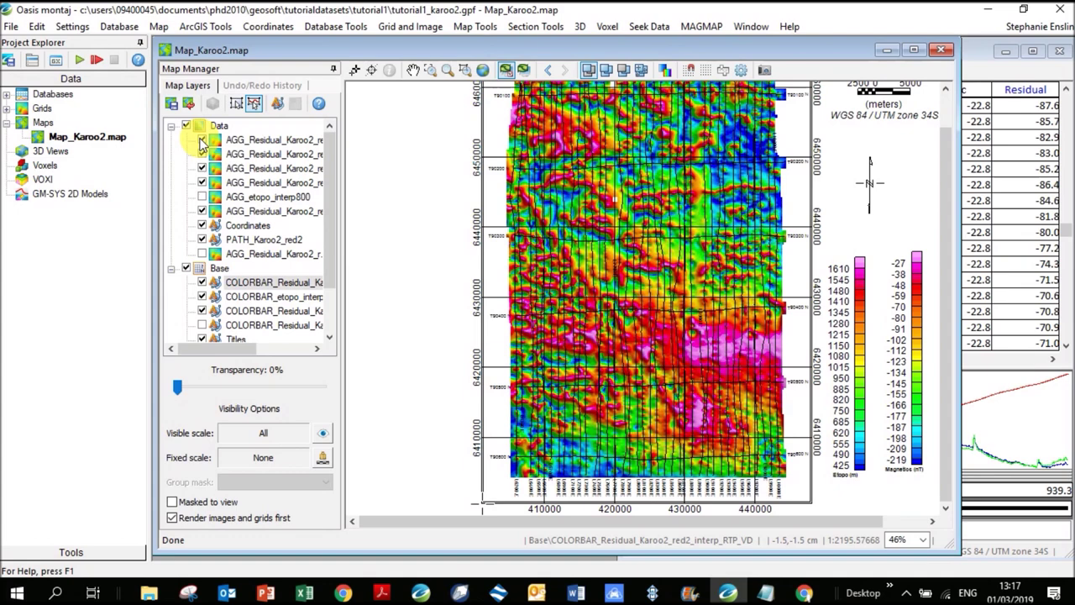
{"action": "left_click", "coordinate": [202, 140]}
- Hide the second AGG_Residual layer, check the third, and show the first layer again
{"action": "left_click", "coordinate": [203, 154]}
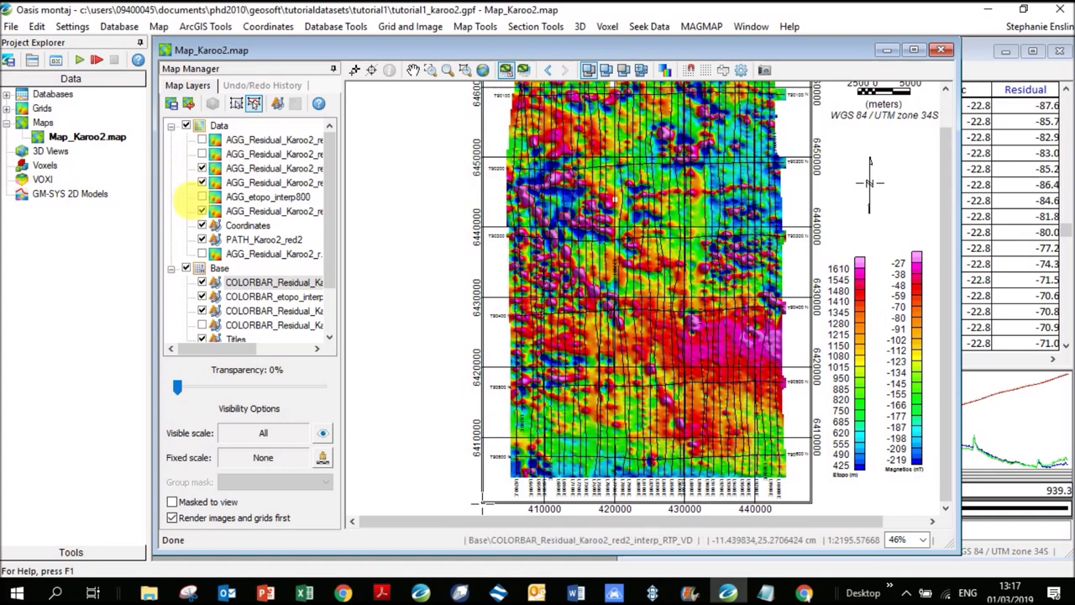
{"action": "left_click", "coordinate": [201, 169]}
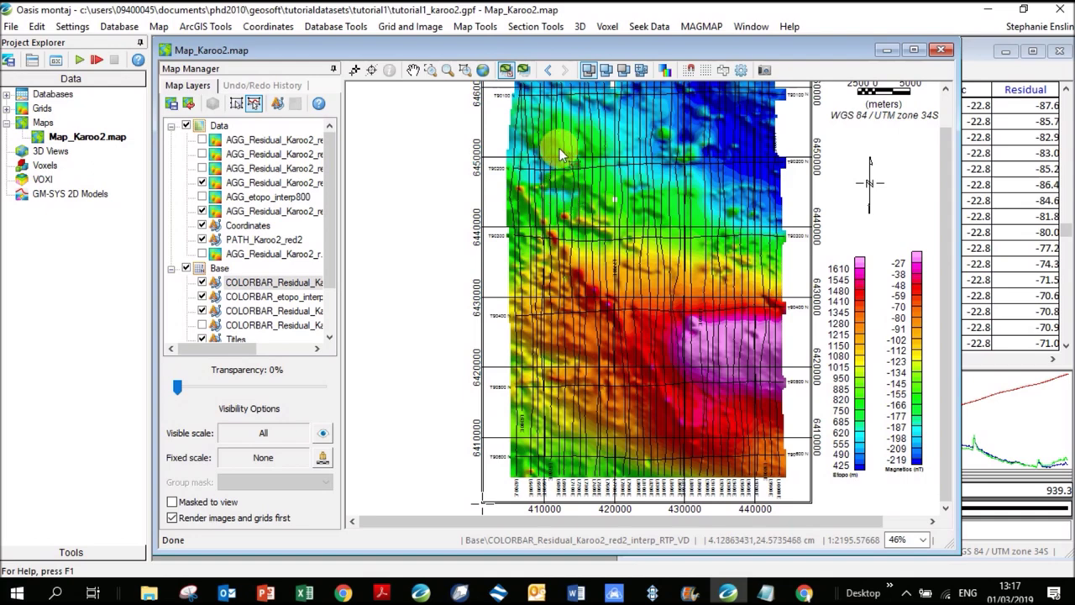
{"action": "left_click", "coordinate": [201, 168]}
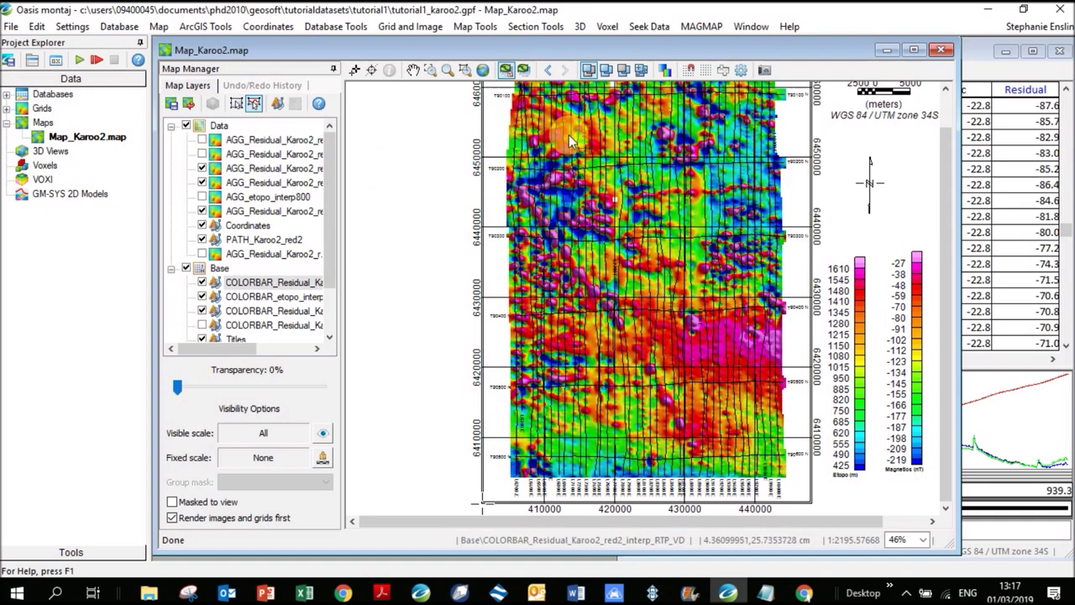
{"action": "left_click", "coordinate": [202, 139]}
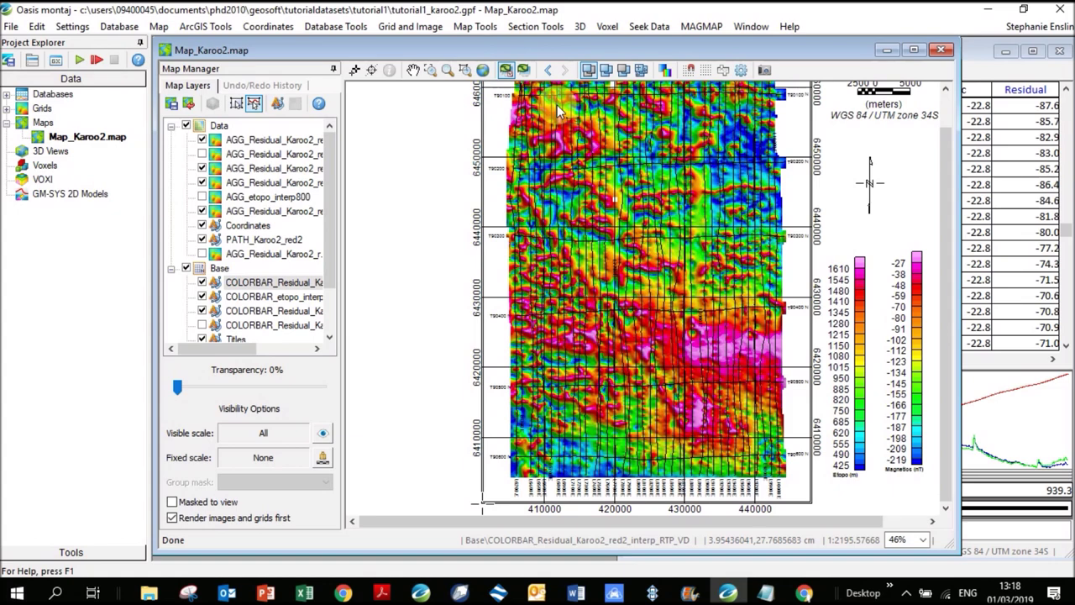
{"action": "left_click", "coordinate": [913, 593]}
{"action": "right_click", "coordinate": [895, 534]}
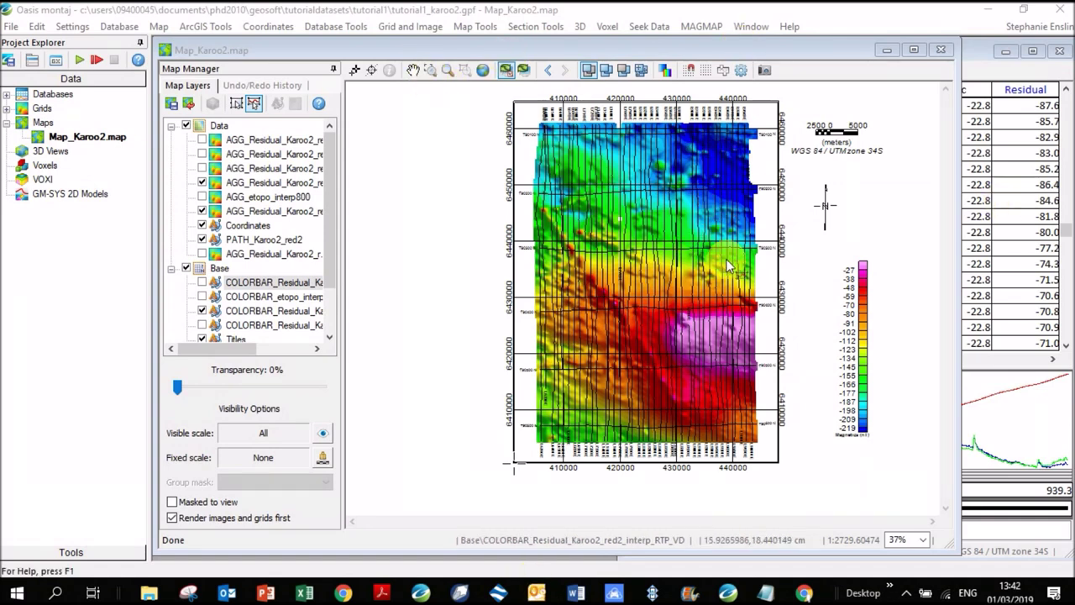
- Nudge the colour bar slightly left and the north arrow slightly down-right on the Karoo2 map
{"action": "left_click", "coordinate": [861, 359]}
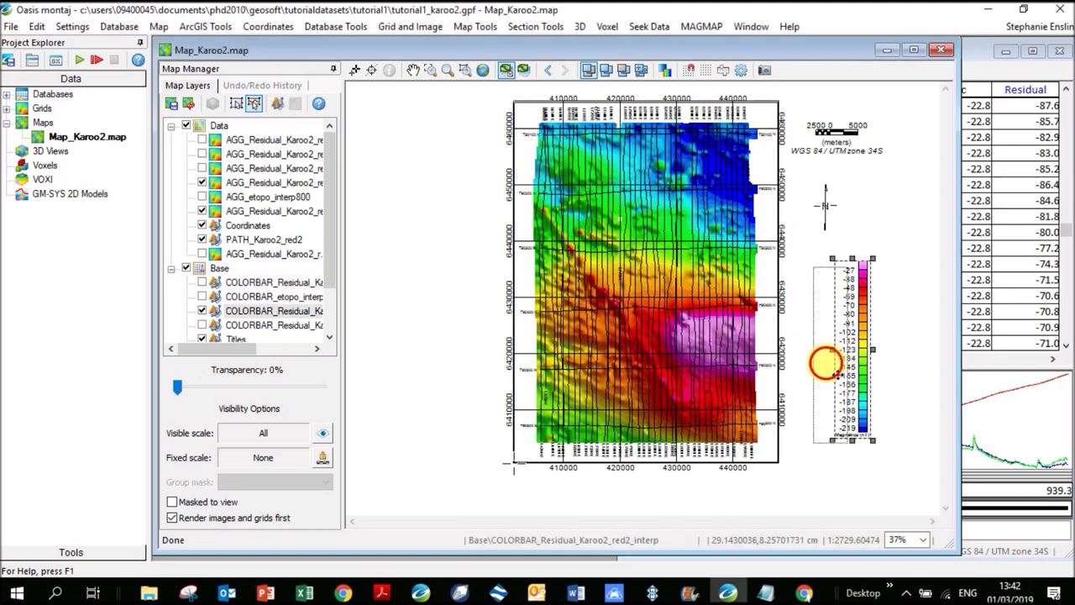
{"action": "left_click_drag", "start_coordinate": [826, 363], "coordinate": [824, 363]}
{"action": "left_click", "coordinate": [828, 208]}
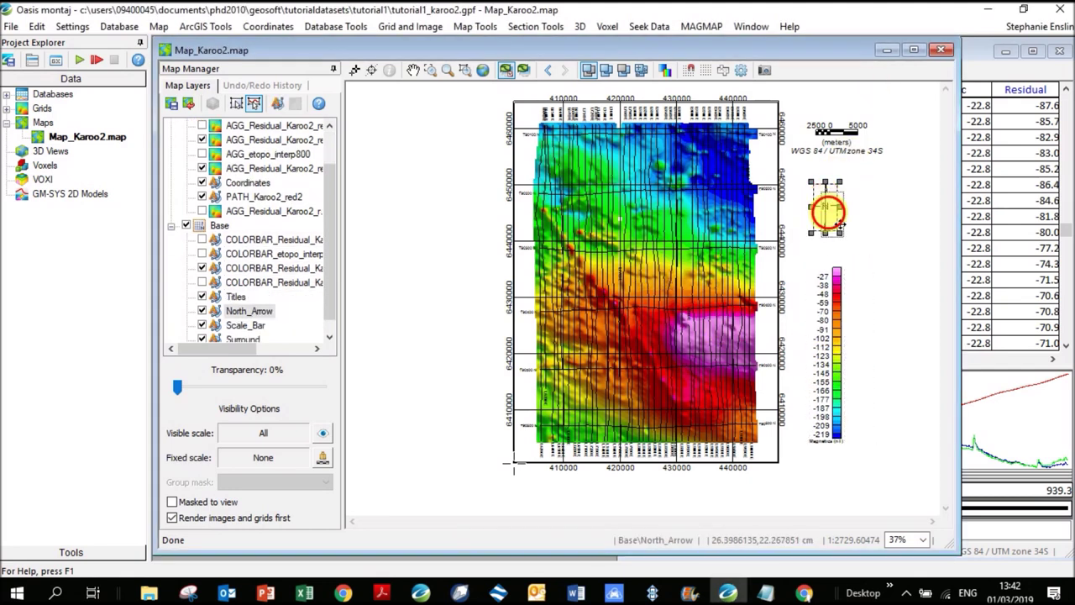
{"action": "left_click_drag", "start_coordinate": [828, 212], "coordinate": [836, 223]}
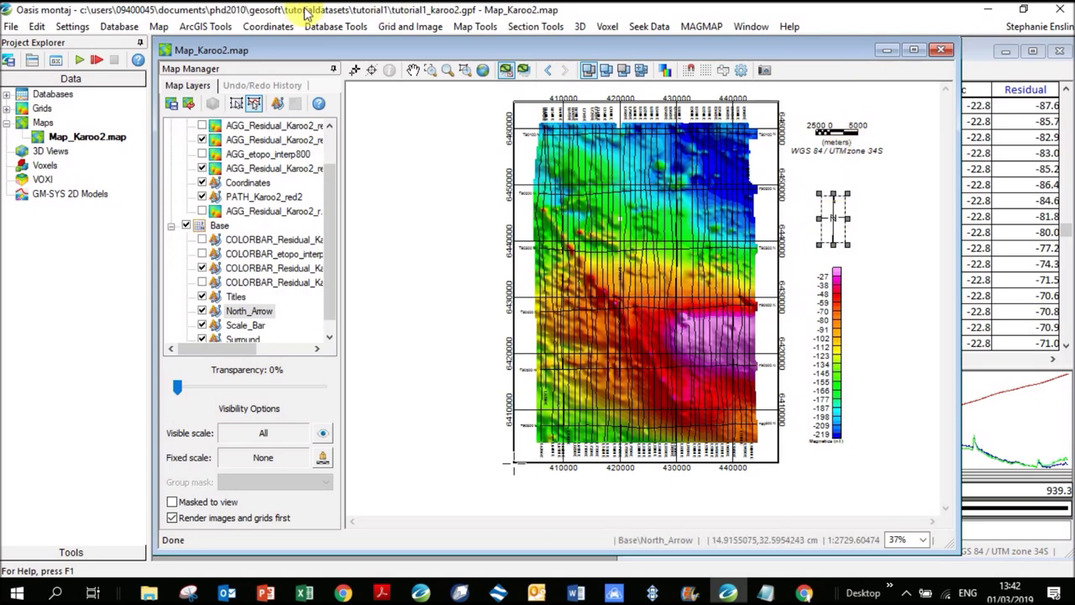
{"action": "left_click", "coordinate": [158, 27]}
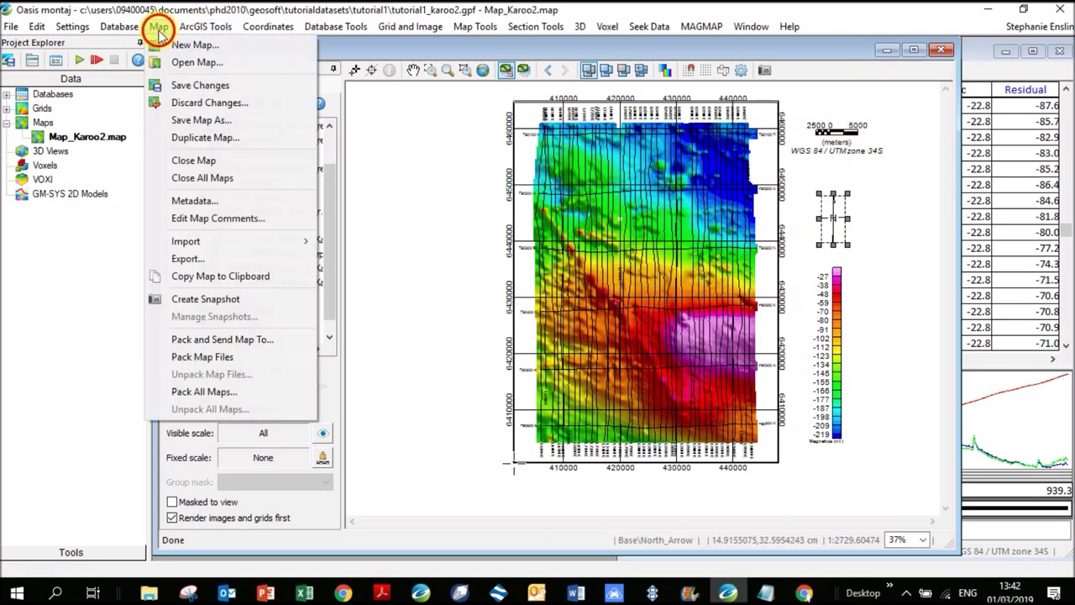
- Set the map export to PNG output format at 300 dots per inch
{"action": "left_click", "coordinate": [234, 265]}
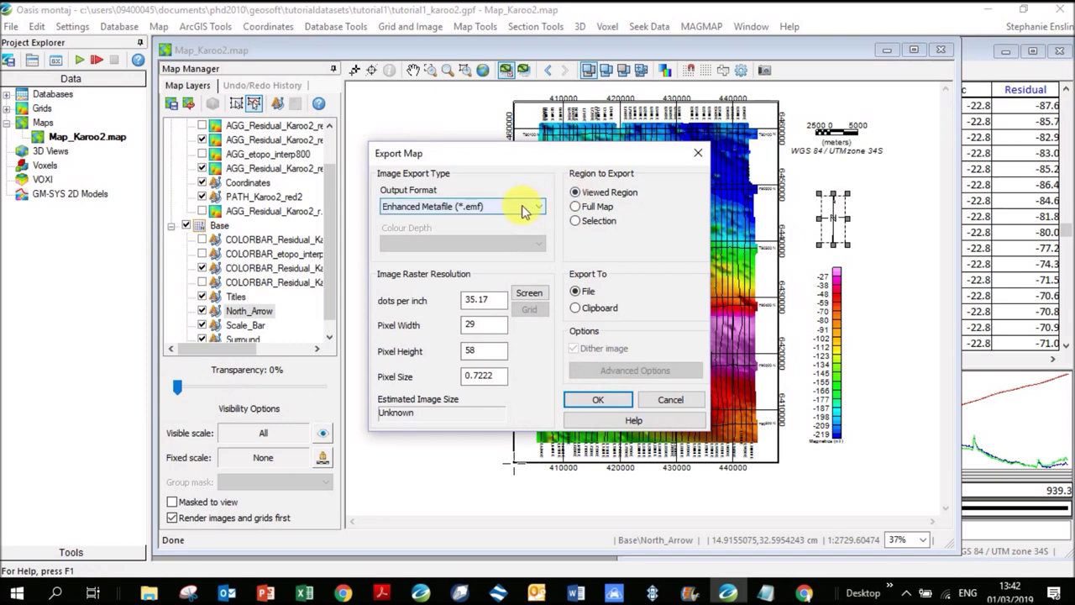
{"action": "left_click", "coordinate": [521, 210]}
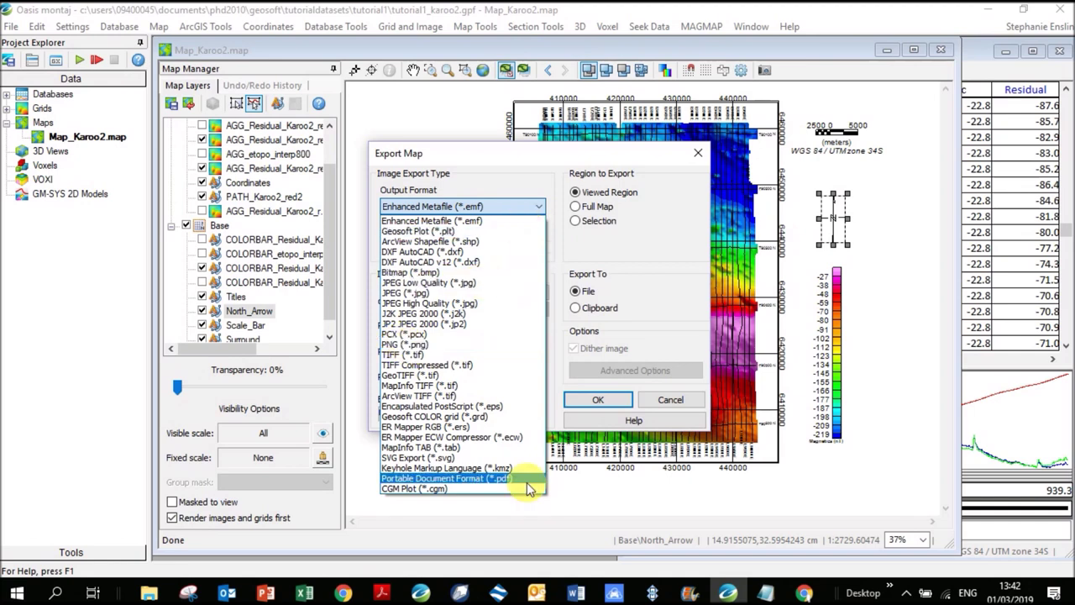
{"action": "left_click", "coordinate": [454, 344]}
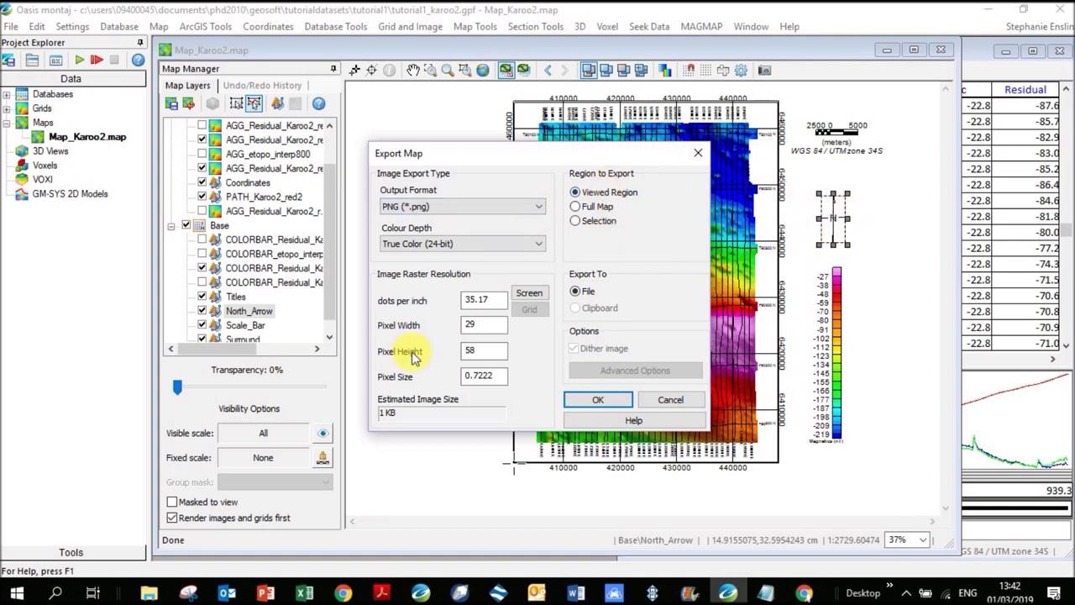
{"action": "left_click_drag", "start_coordinate": [494, 300], "coordinate": [427, 301]}
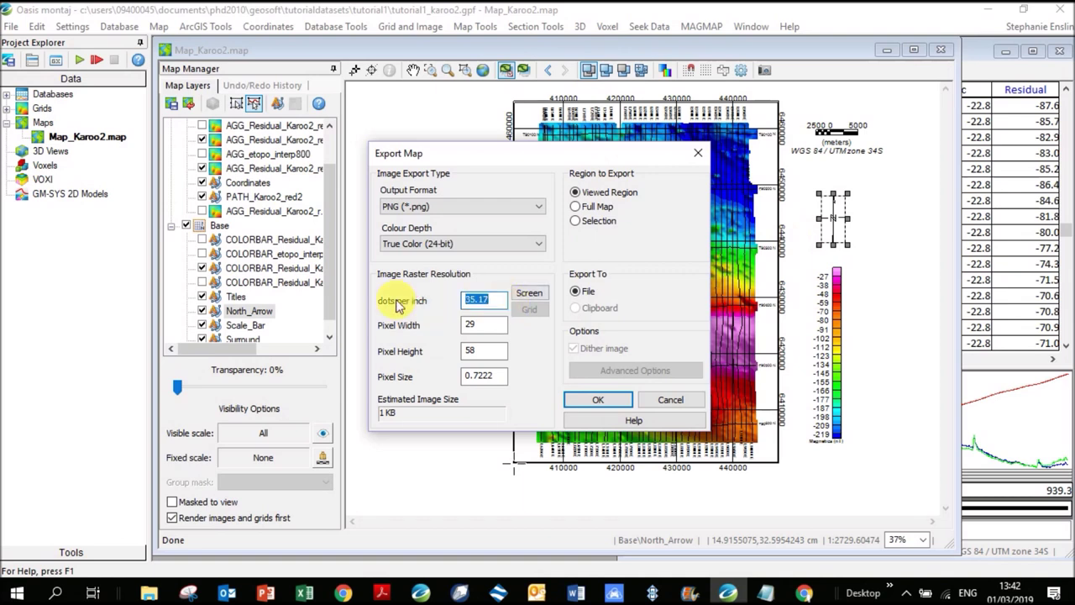
{"action": "type", "text": "300"}
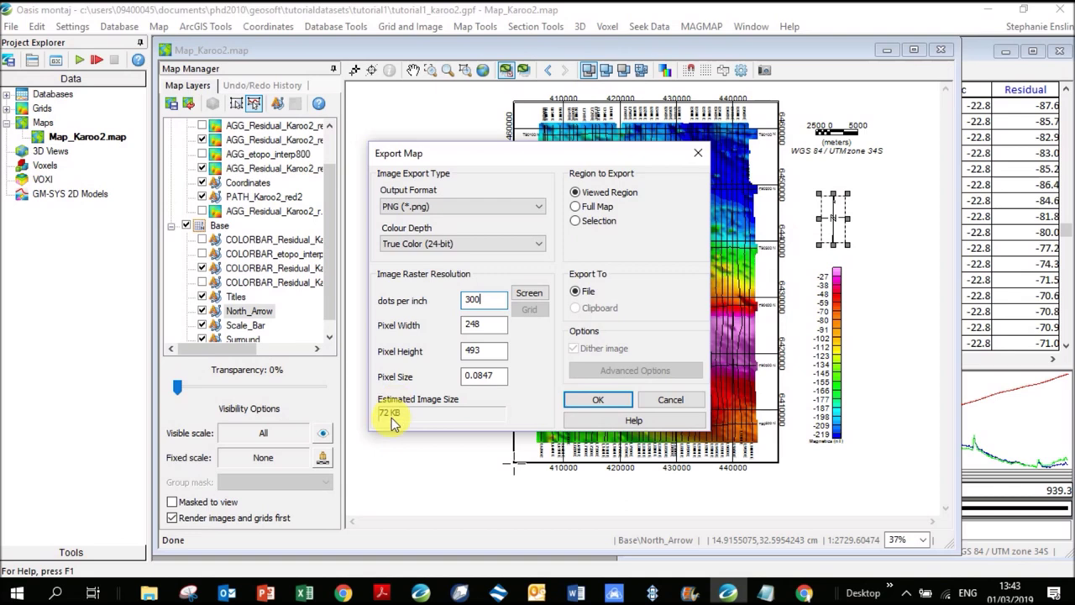
{"action": "left_click", "coordinate": [630, 402]}
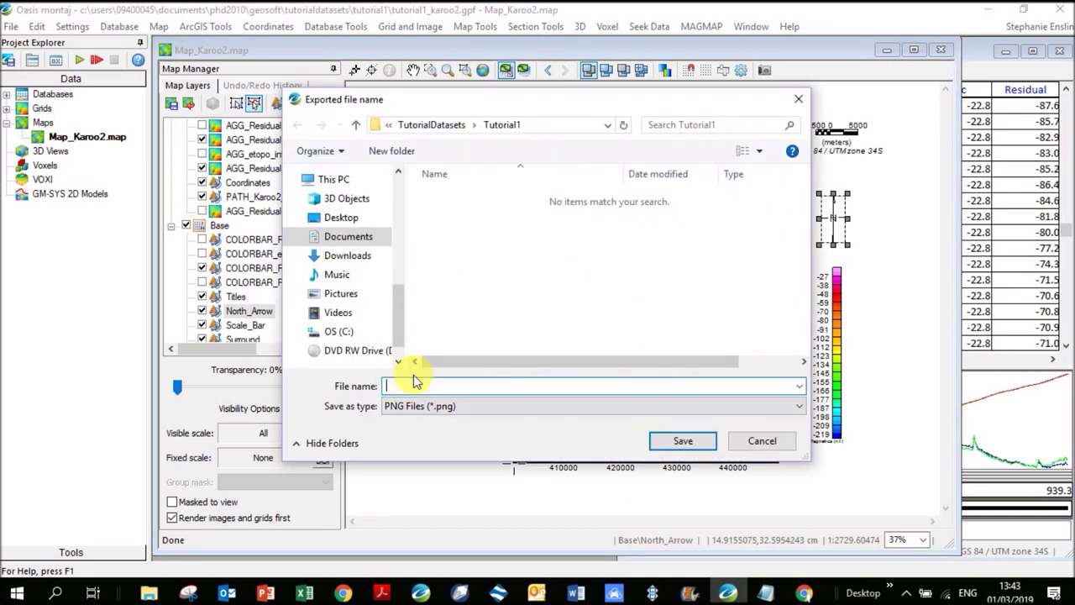
- Save the exported image to the Desktop under the name map
{"action": "left_click_drag", "start_coordinate": [401, 344], "coordinate": [396, 160]}
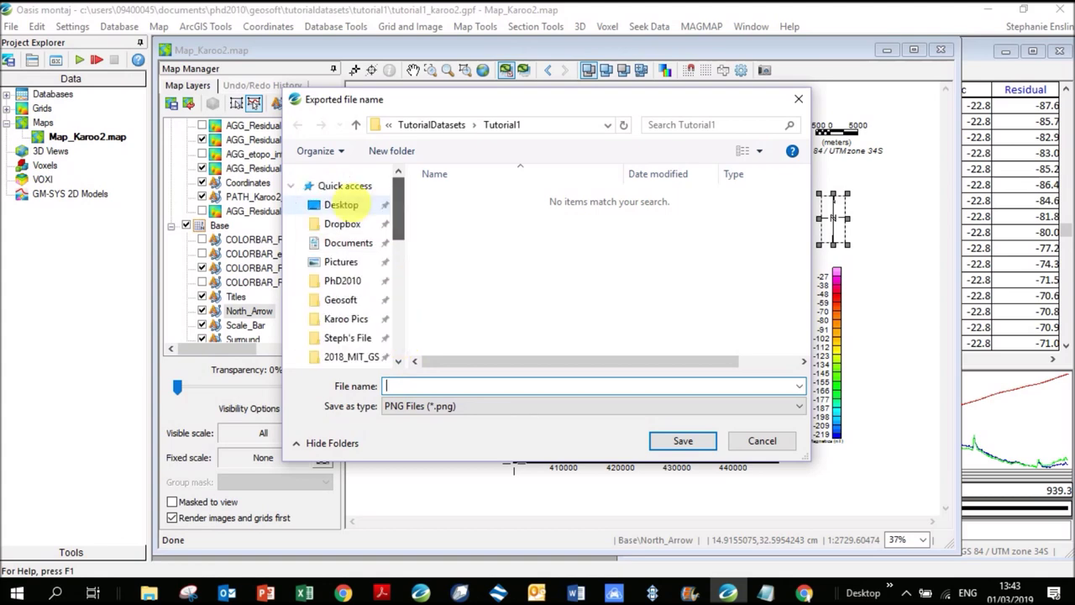
{"action": "left_click", "coordinate": [341, 205]}
{"action": "left_click", "coordinate": [422, 386]}
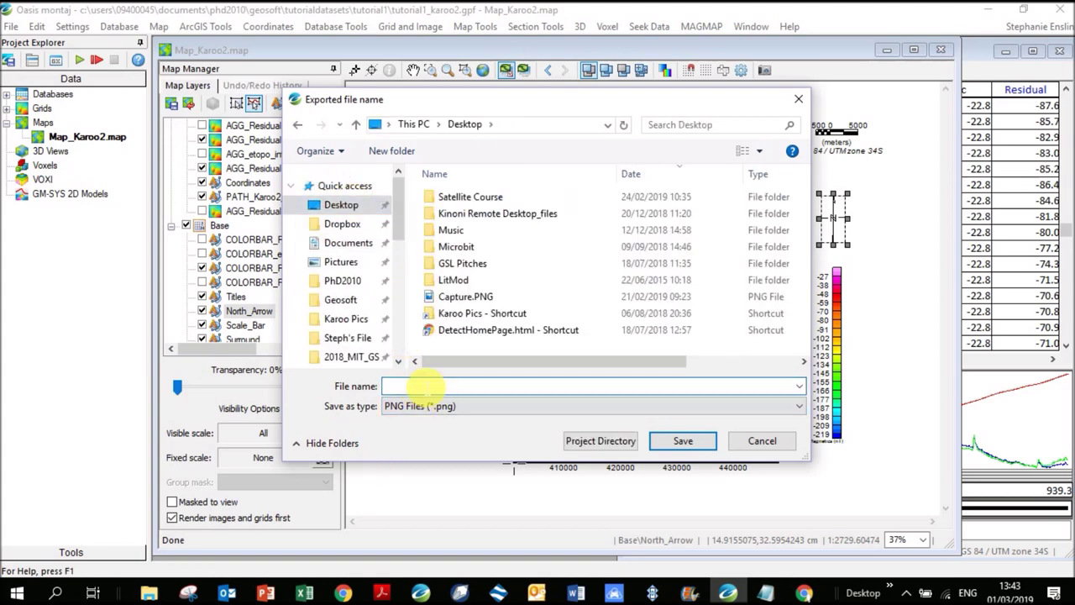
{"action": "type", "text": "map"}
{"action": "key", "text": "Return"}
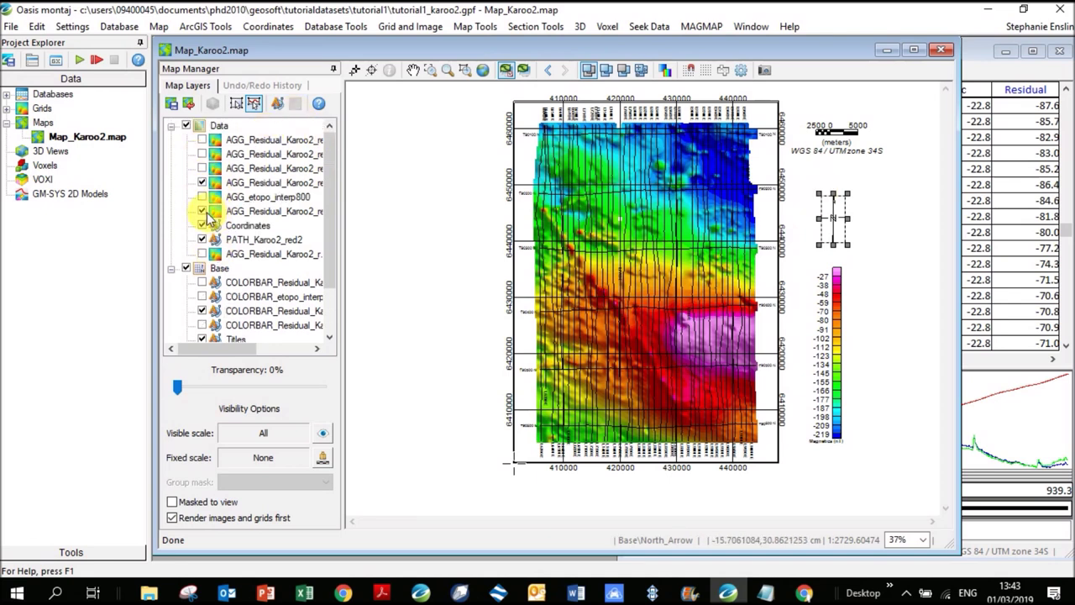
{"action": "left_click", "coordinate": [151, 591]}
- Check the Properties of map.png on the Desktop, then open it in Photos
{"action": "scroll", "coordinate": [108, 157], "scroll_direction": "up", "scroll_amount": 3}
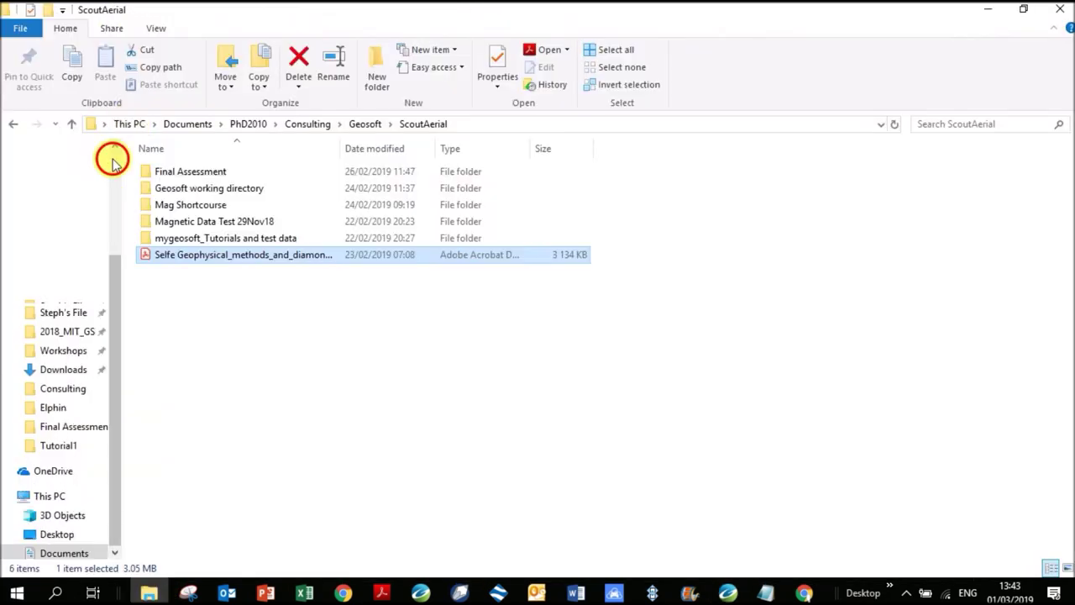
{"action": "left_click", "coordinate": [76, 179]}
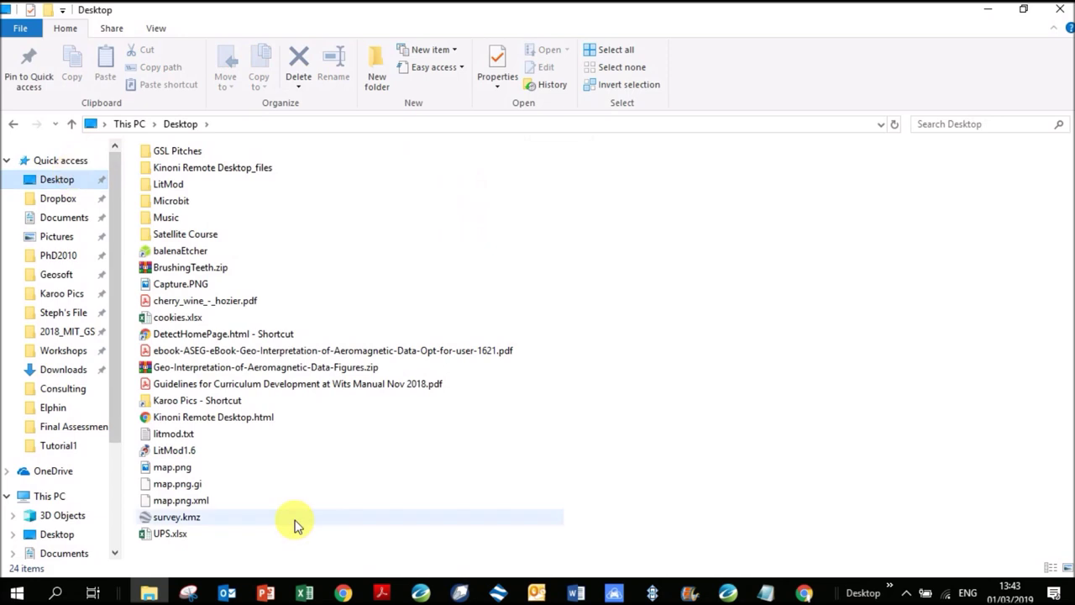
{"action": "left_click", "coordinate": [191, 476]}
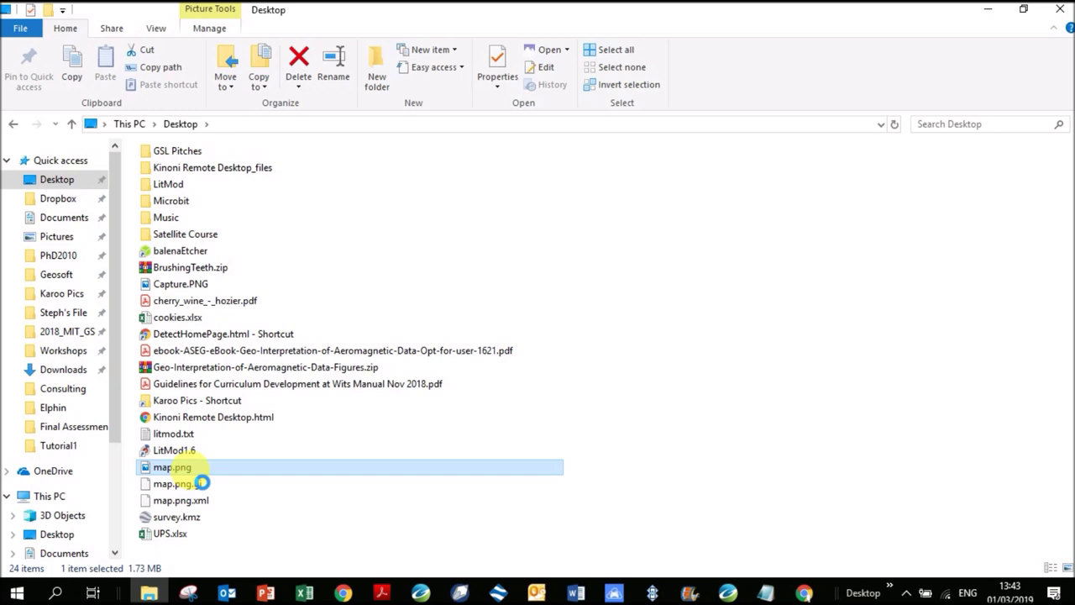
{"action": "right_click", "coordinate": [190, 470]}
{"action": "left_click", "coordinate": [251, 568]}
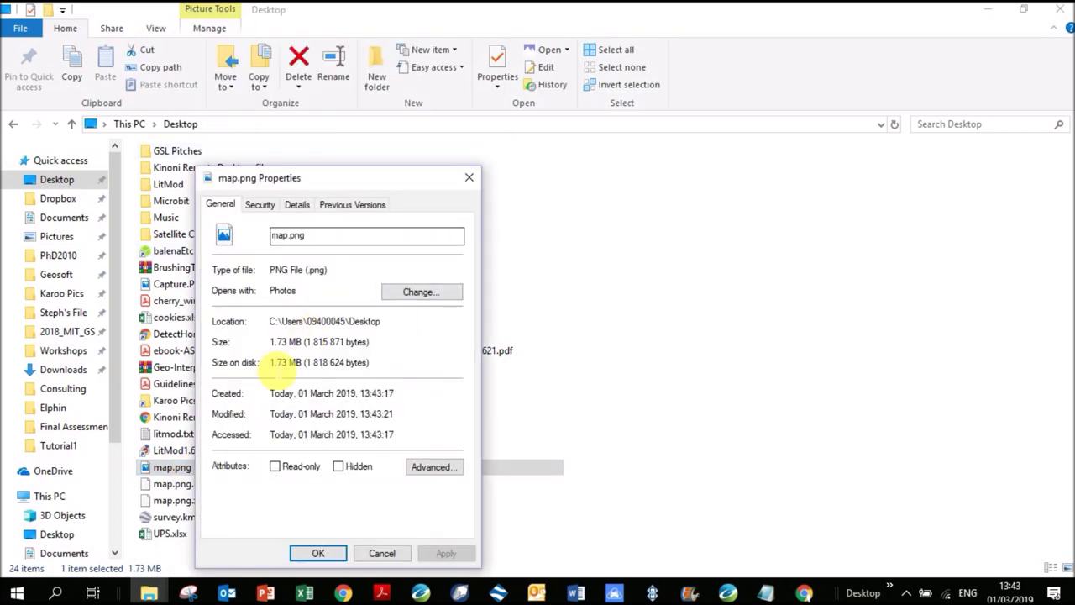
{"action": "left_click", "coordinate": [461, 176]}
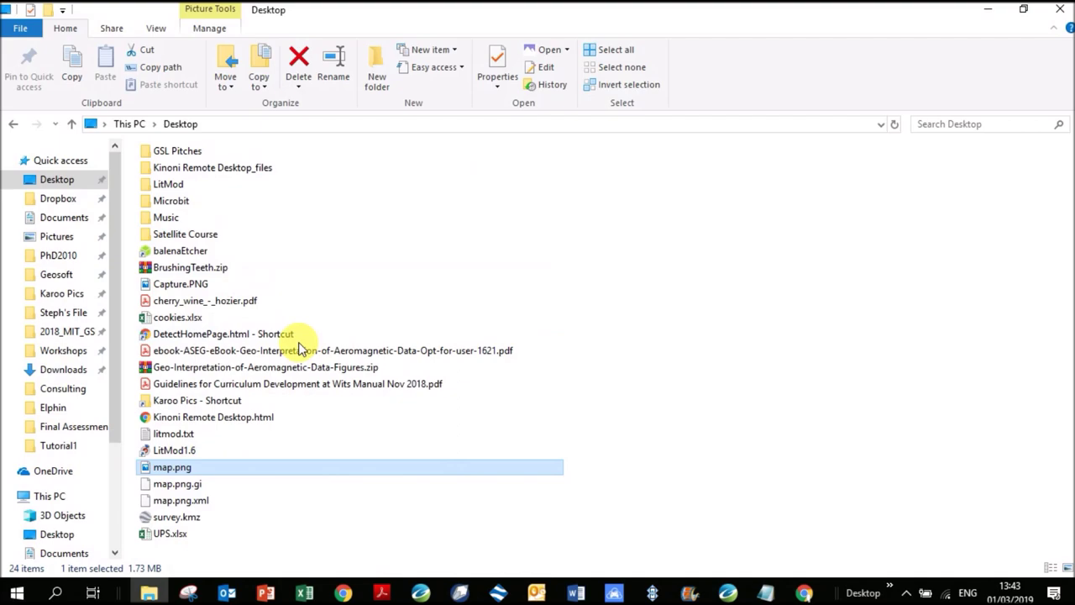
{"action": "double_click", "coordinate": [172, 468]}
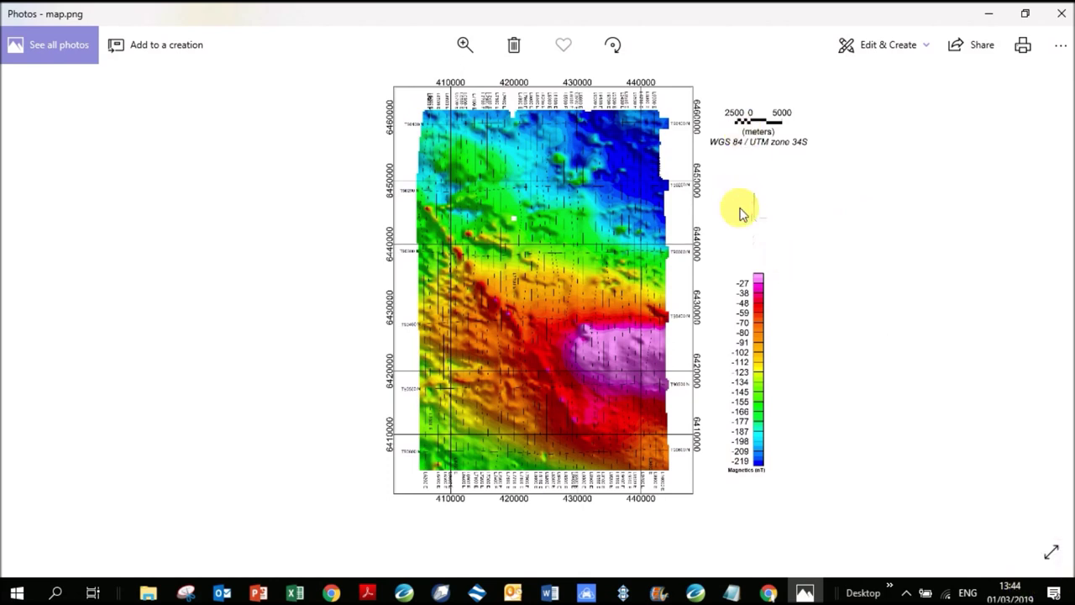
- Zoom far into the map image and pan to the north arrow by the 6440000 label
{"action": "left_click", "coordinate": [464, 44]}
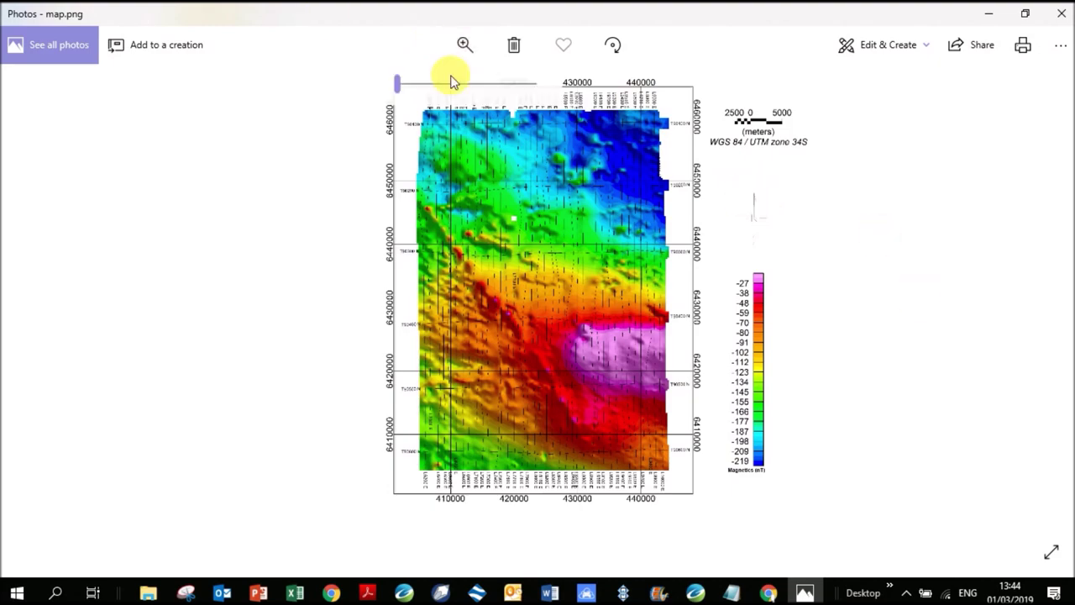
{"action": "left_click_drag", "start_coordinate": [398, 83], "coordinate": [421, 85]}
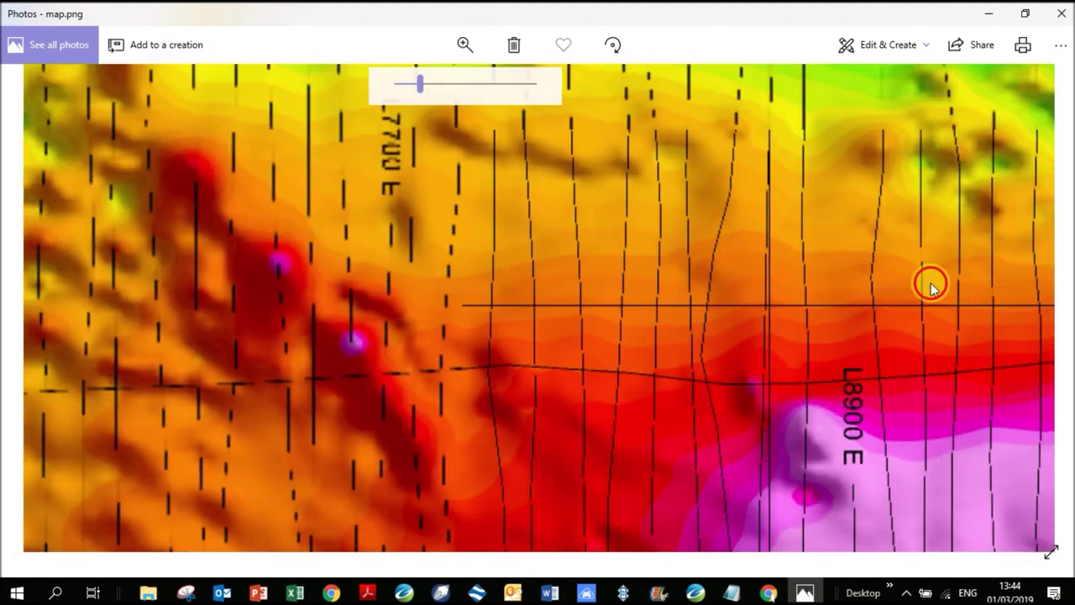
{"action": "left_click_drag", "start_coordinate": [931, 286], "coordinate": [422, 297]}
{"action": "left_click_drag", "start_coordinate": [885, 290], "coordinate": [465, 499]}
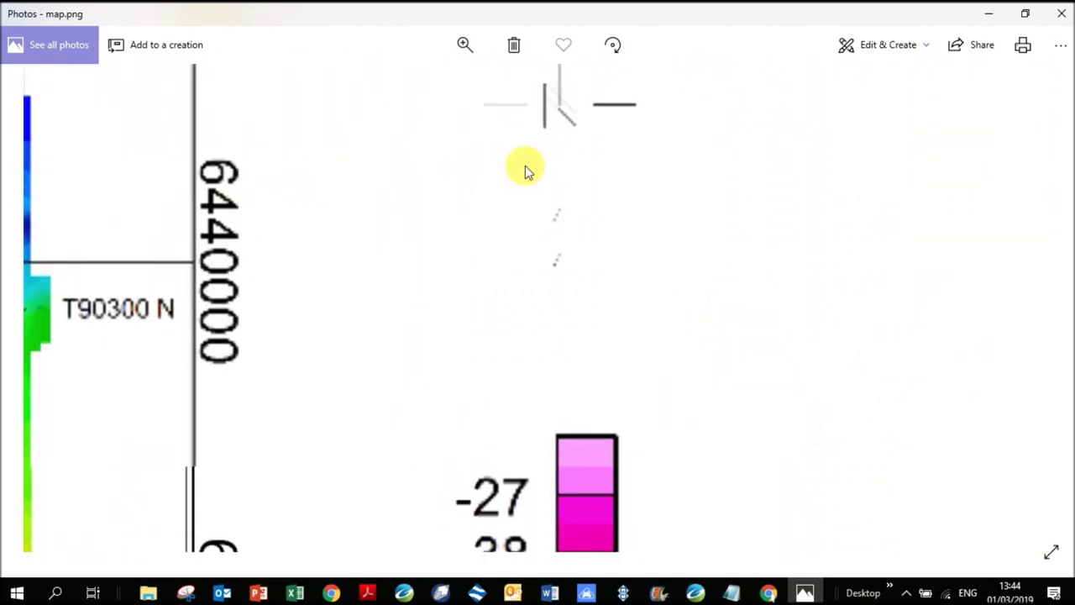
{"action": "left_click_drag", "start_coordinate": [525, 171], "coordinate": [559, 381]}
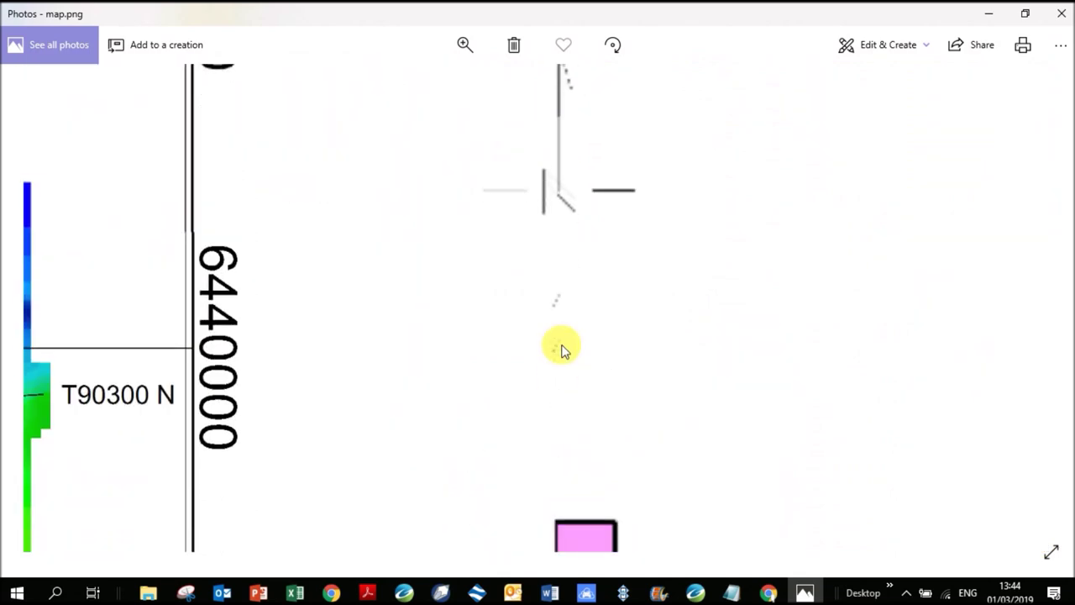
{"action": "left_click_drag", "start_coordinate": [544, 207], "coordinate": [540, 244]}
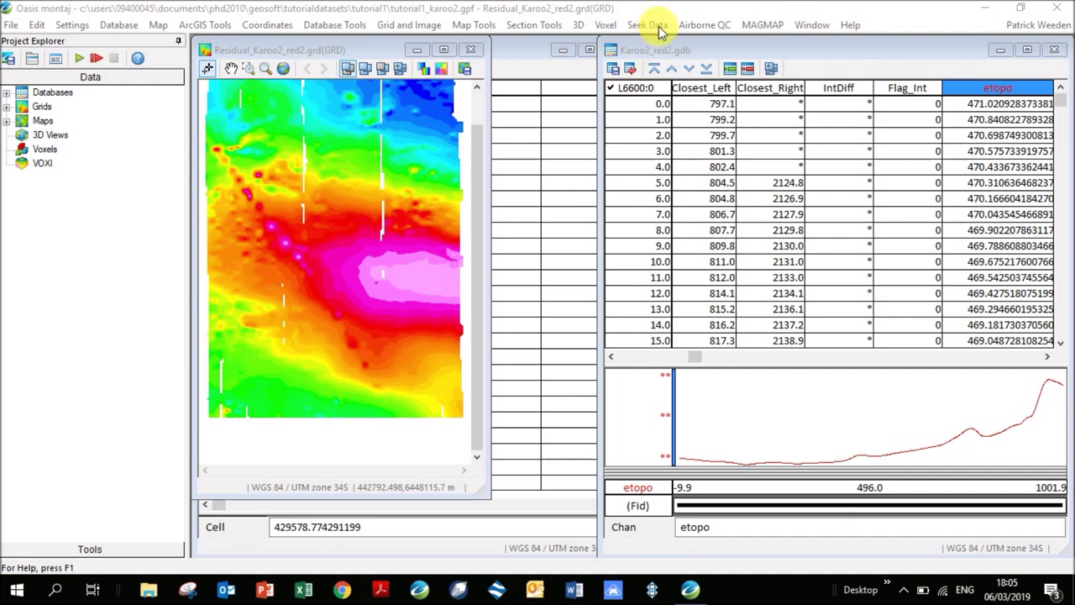
- Make the Residual_Karoo2_red2.grd window active and open the Grid and Image utilities
{"action": "left_click", "coordinate": [353, 53]}
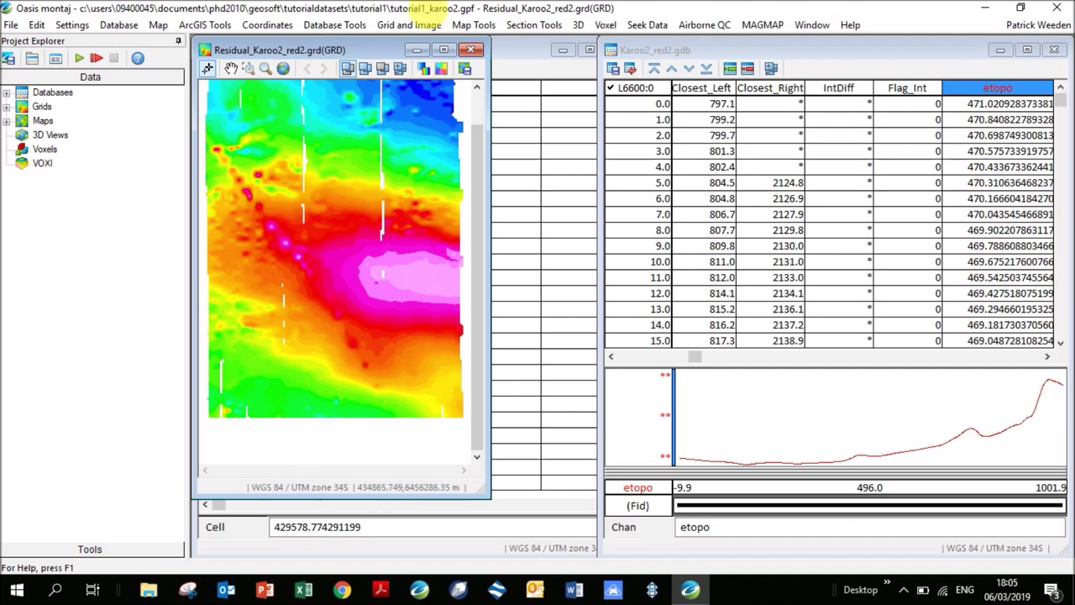
{"action": "left_click", "coordinate": [405, 25]}
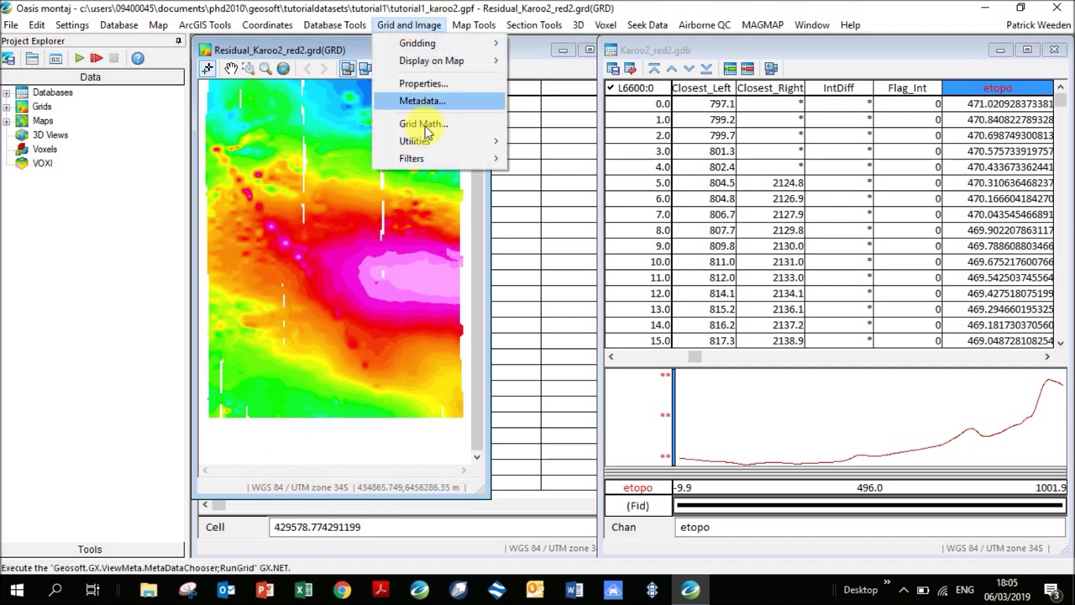
- Start Reproject Grid File(s) on Residual_Karoo2_red2.grd, accepting its UTM zone 34S system
{"action": "mouse_move", "coordinate": [430, 141]}
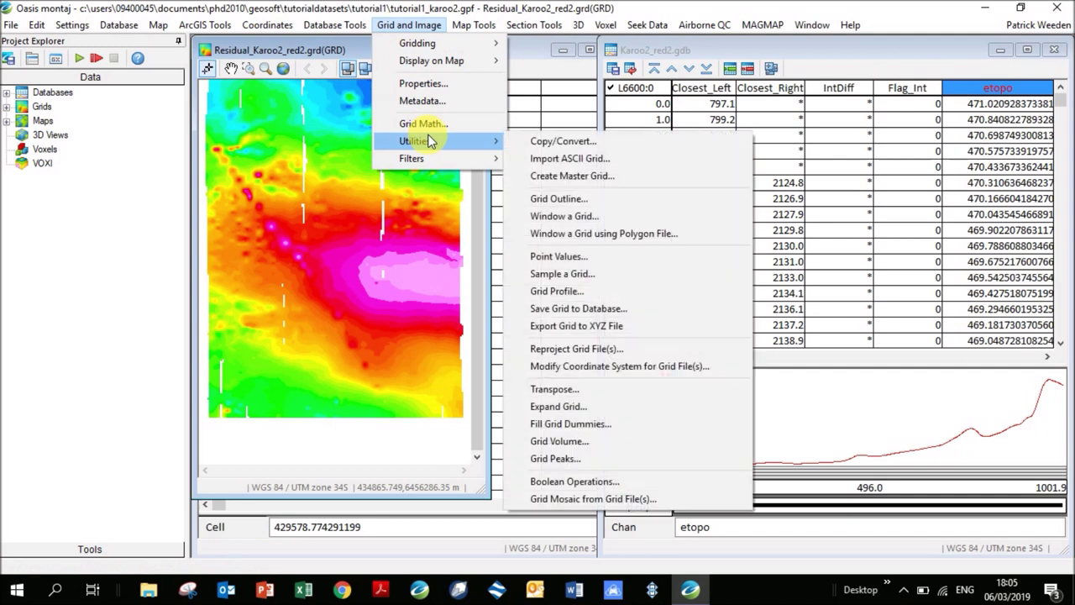
{"action": "left_click", "coordinate": [594, 352]}
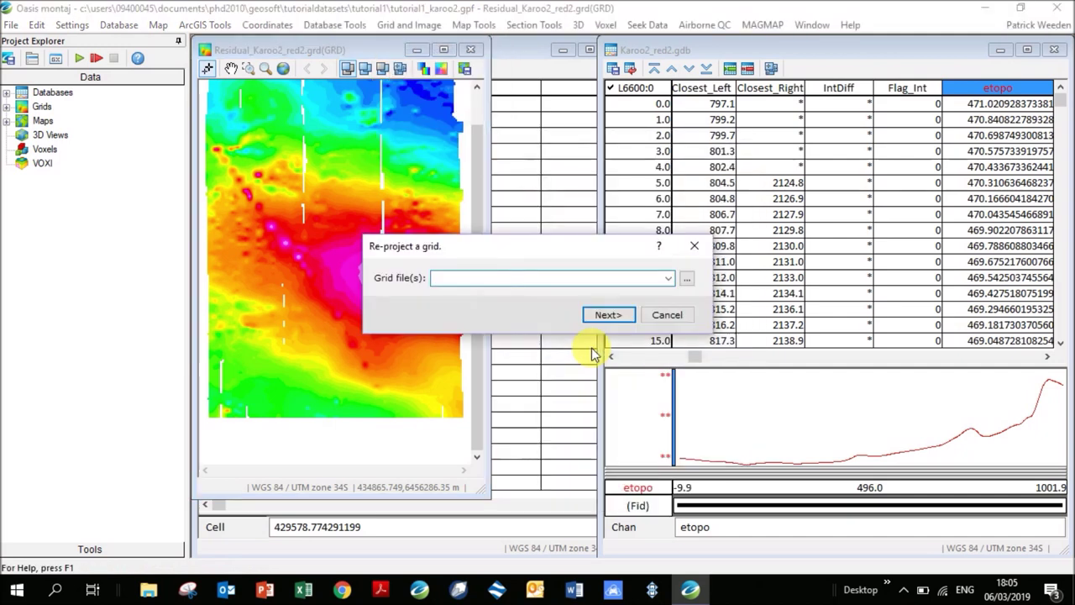
{"action": "left_click", "coordinate": [669, 278]}
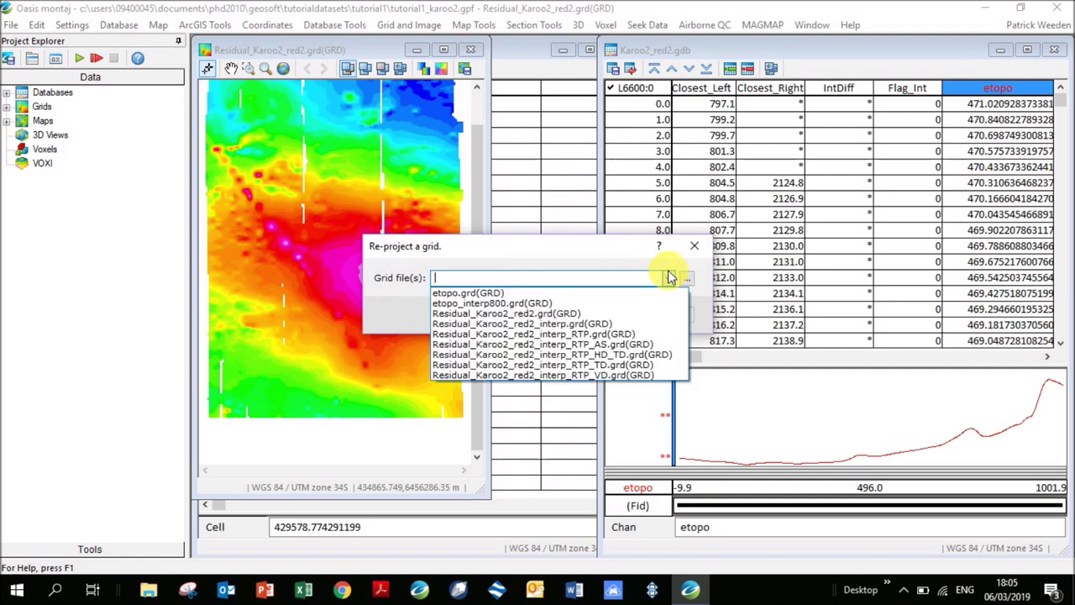
{"action": "left_click", "coordinate": [572, 316]}
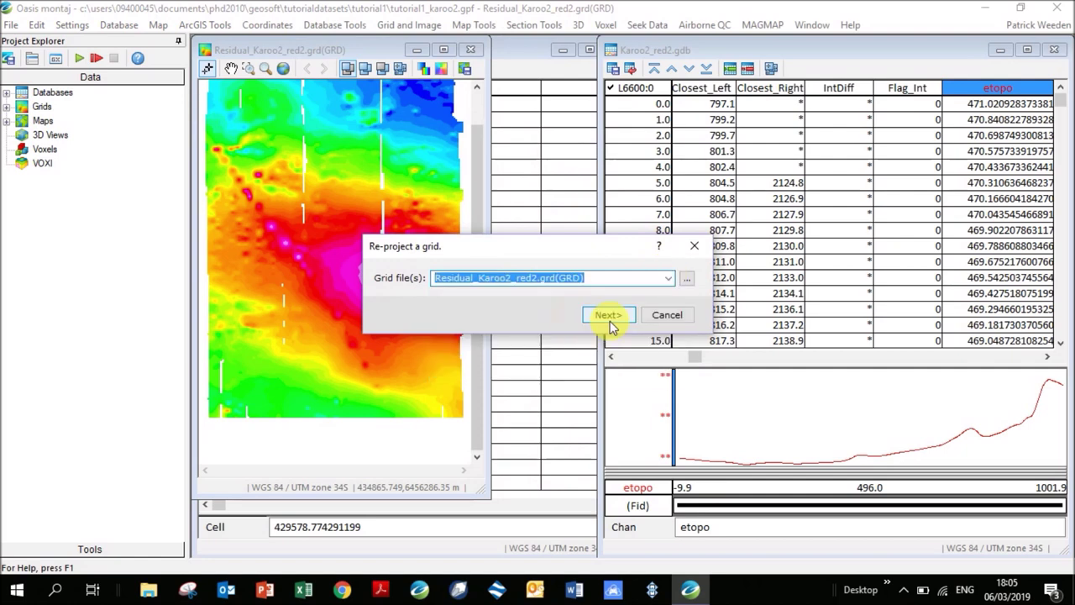
{"action": "left_click", "coordinate": [610, 316]}
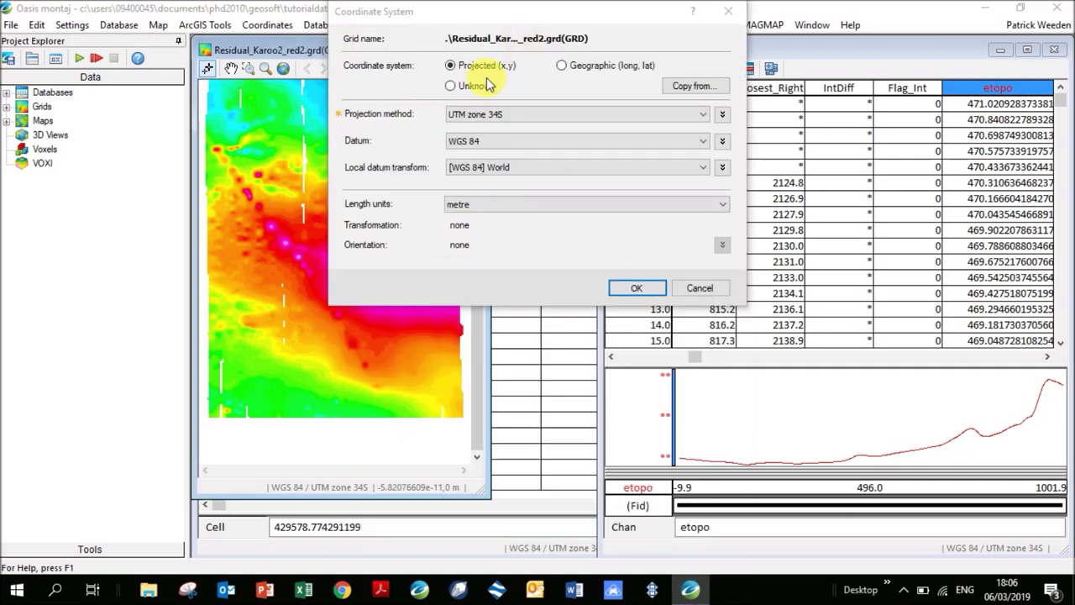
{"action": "left_click", "coordinate": [636, 289]}
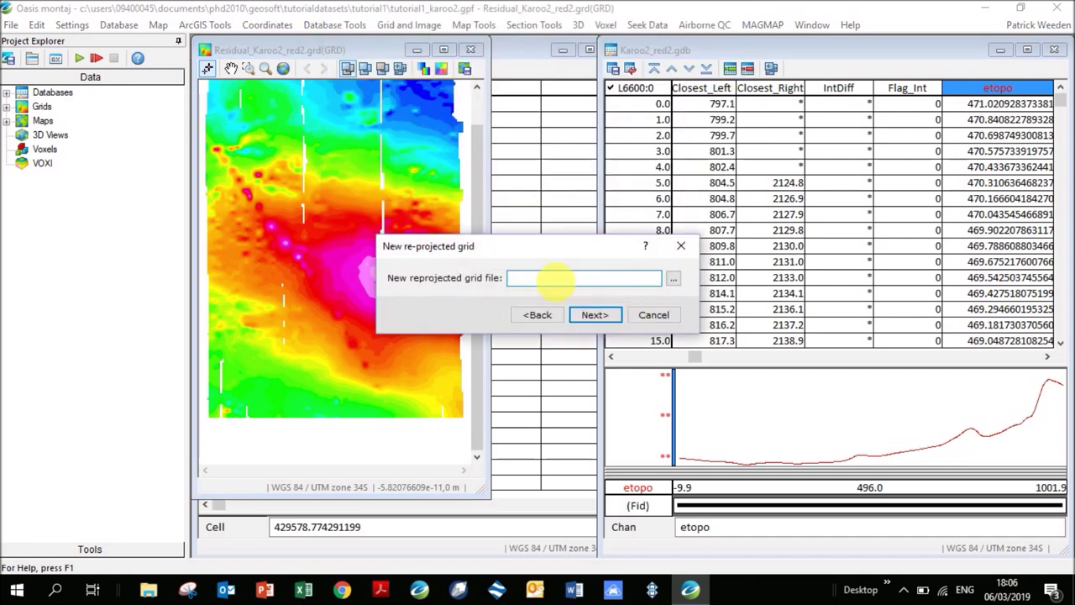
- Name the output grid Residual_Karoo2_red2_Geog
{"action": "left_click", "coordinate": [675, 280]}
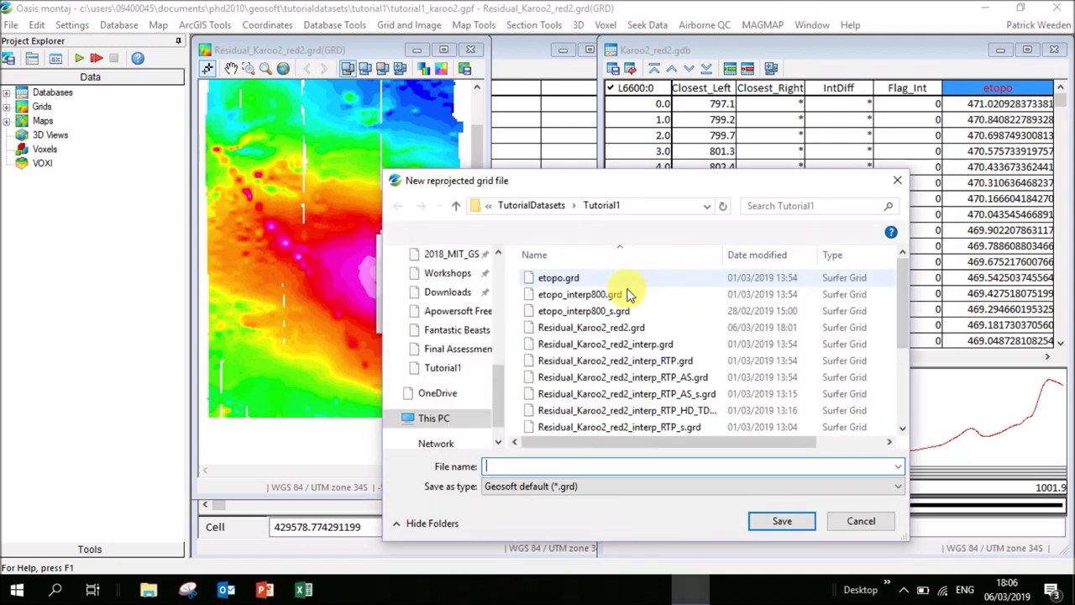
{"action": "left_click", "coordinate": [620, 333]}
{"action": "left_click", "coordinate": [781, 519]}
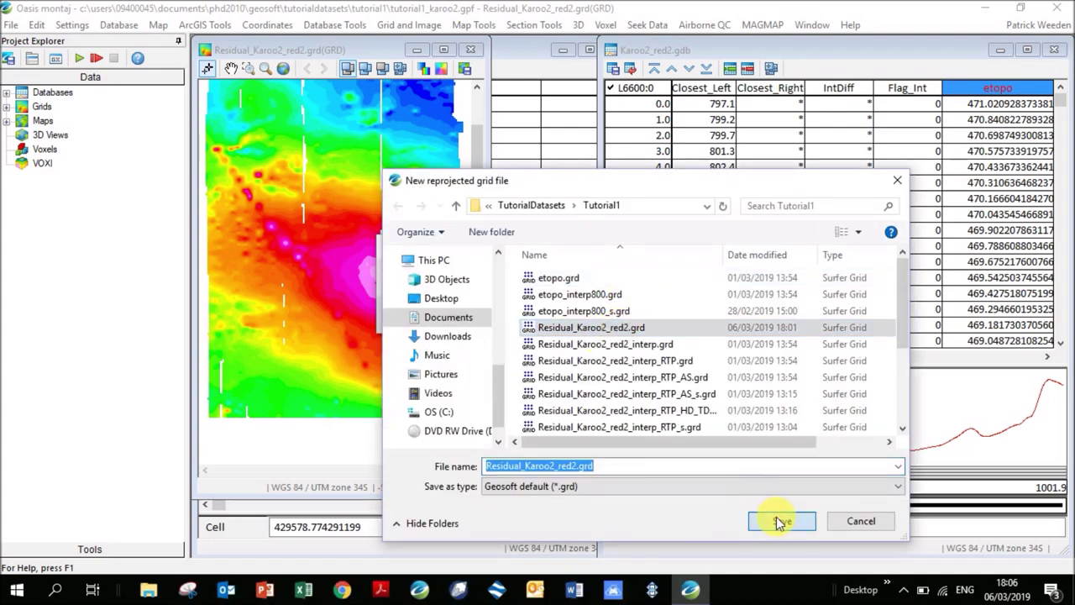
{"action": "left_click", "coordinate": [619, 278]}
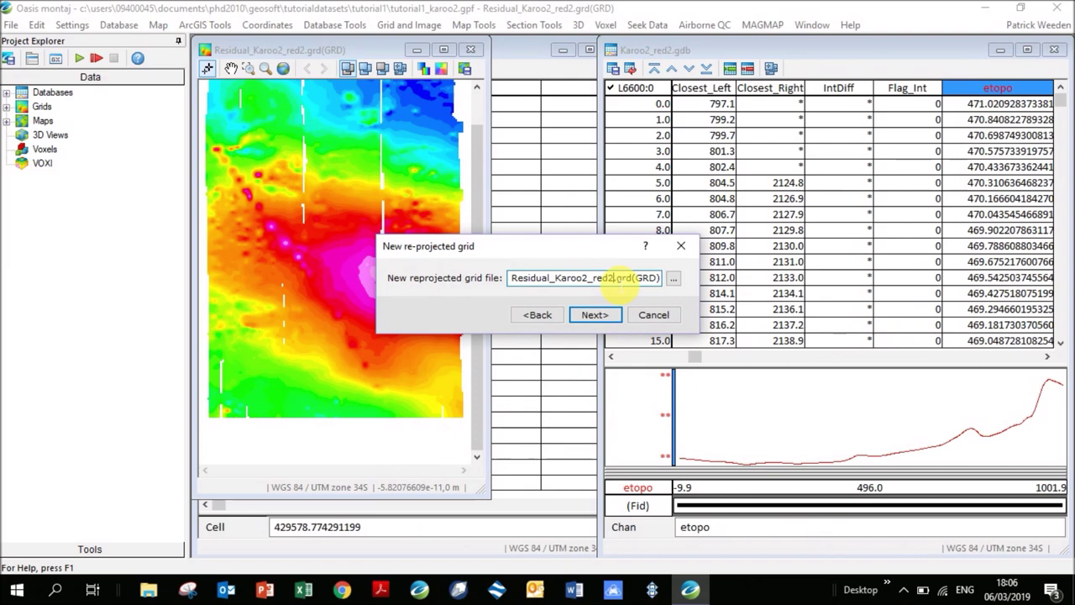
{"action": "type", "text": "_Geog"}
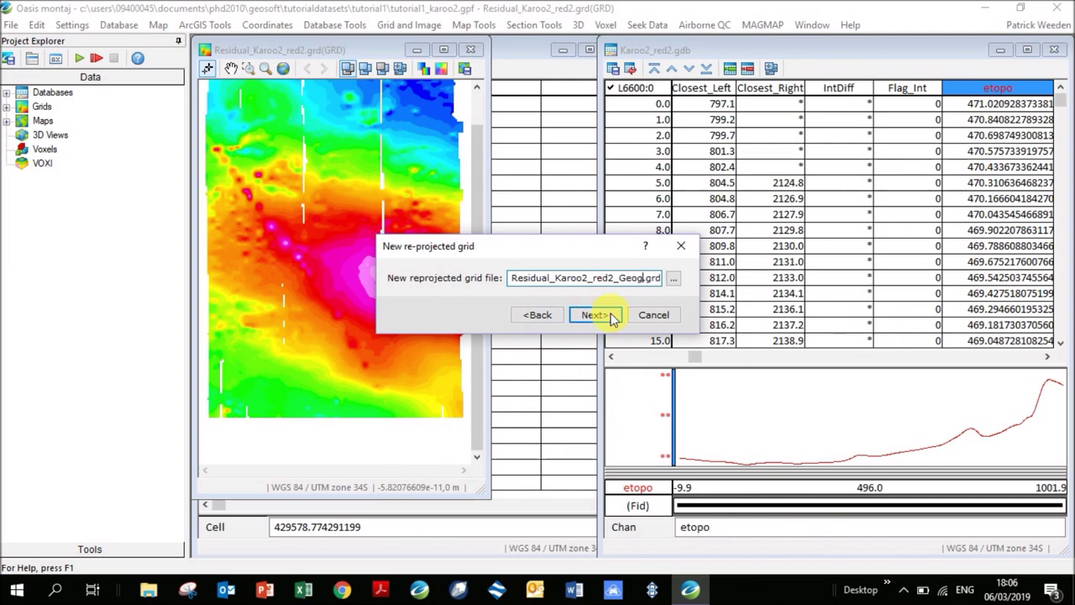
{"action": "left_click", "coordinate": [611, 315]}
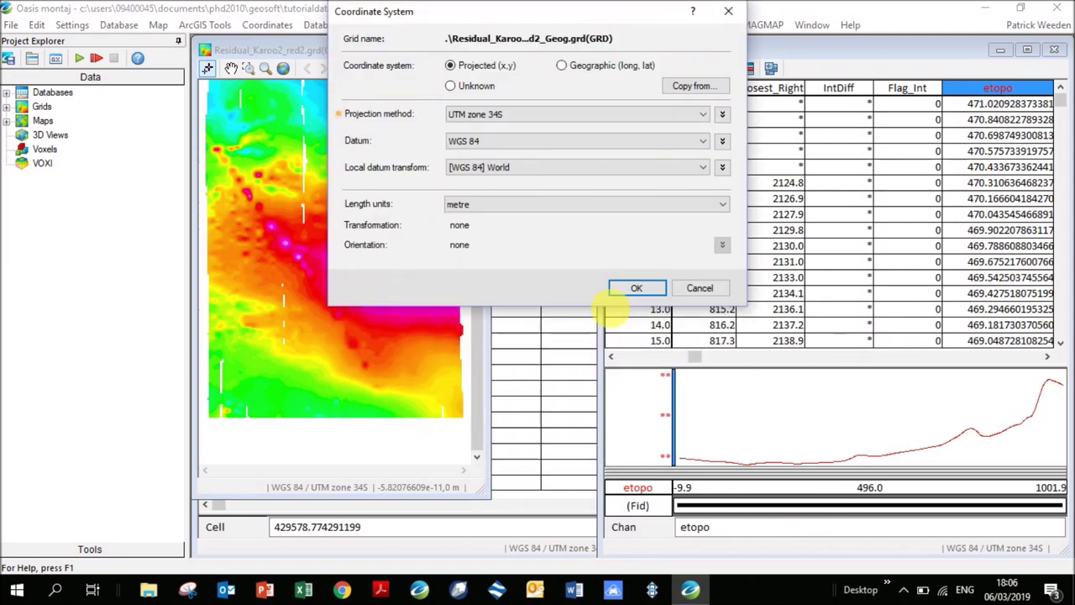
- Reproject to geographic WGS 84 and display the new Residual_Karoo2_red2_Geog grid
{"action": "left_click", "coordinate": [608, 67]}
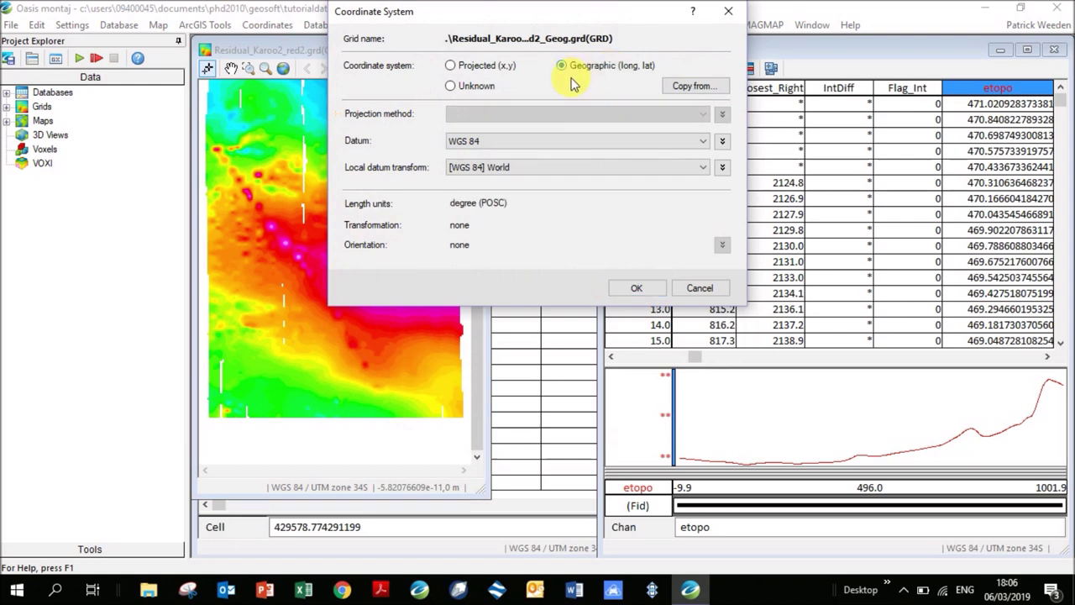
{"action": "left_click", "coordinate": [649, 289]}
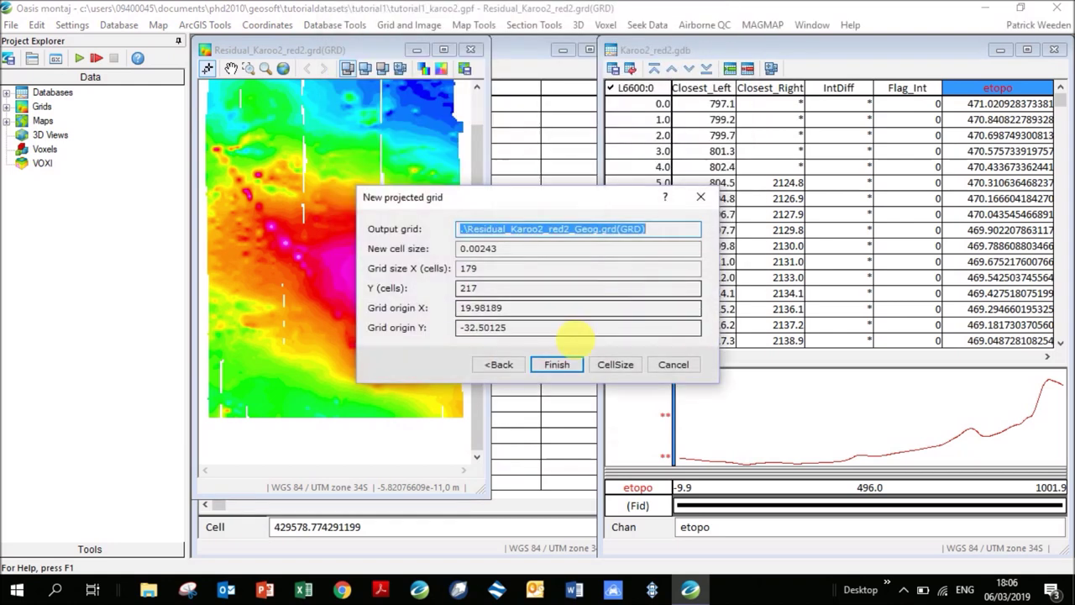
{"action": "left_click", "coordinate": [559, 367]}
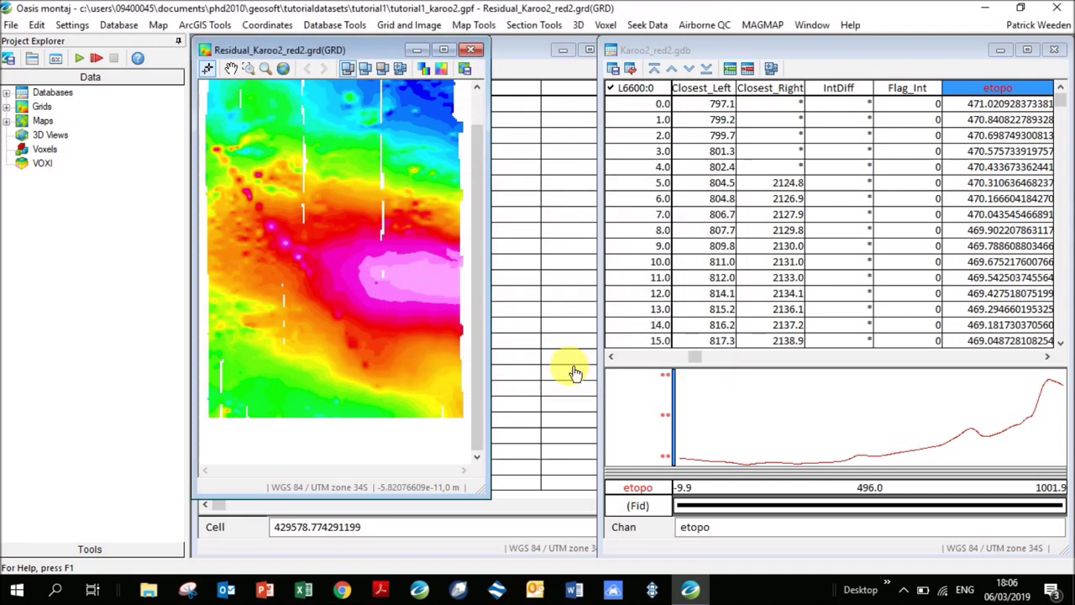
{"action": "left_click", "coordinate": [52, 105]}
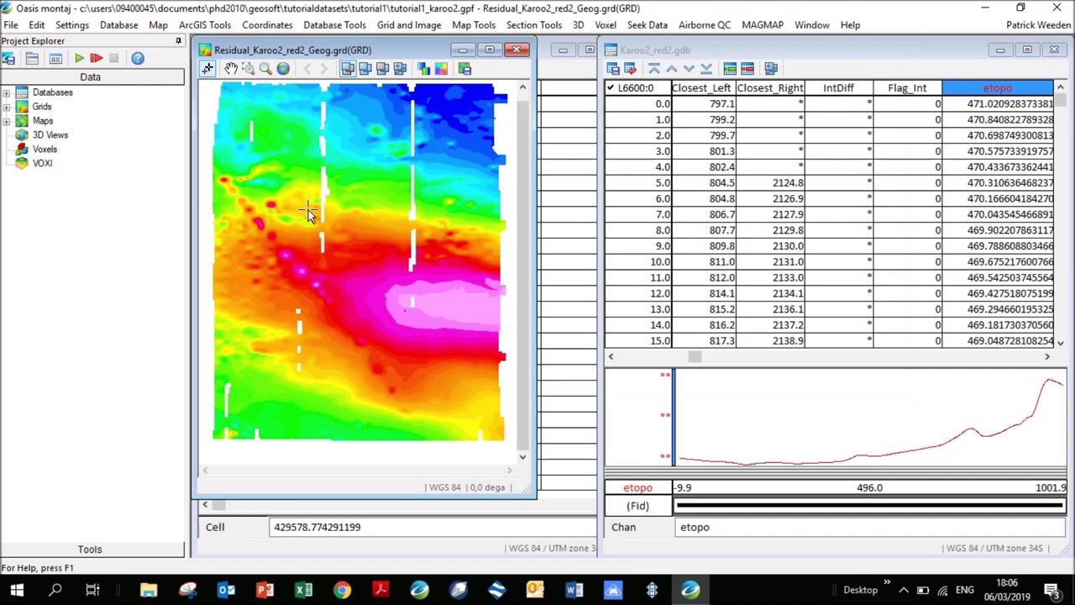
{"action": "left_click", "coordinate": [432, 152]}
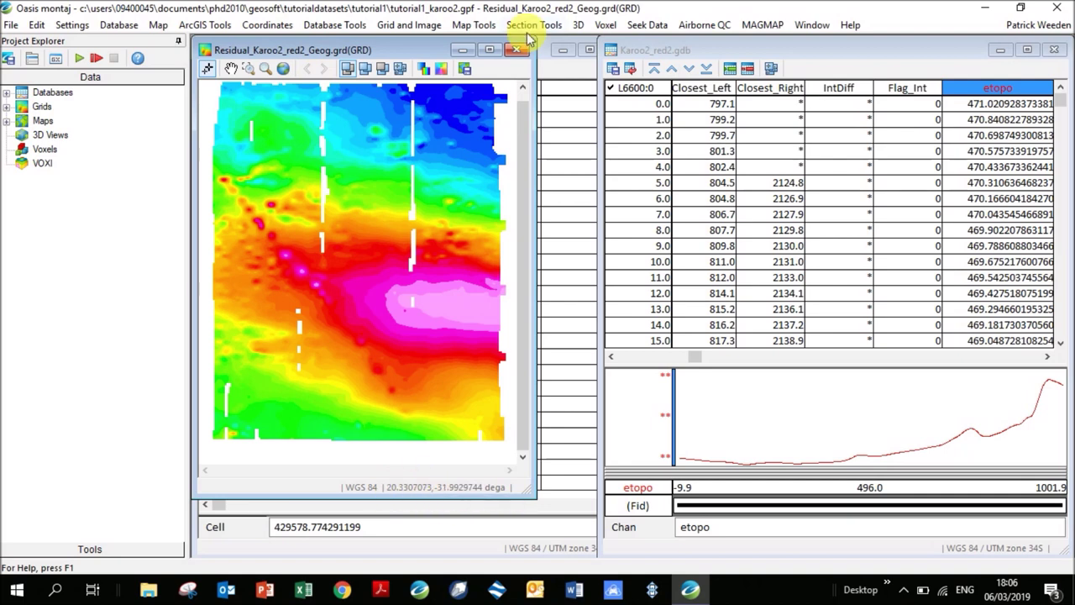
{"action": "left_click", "coordinate": [653, 25]}
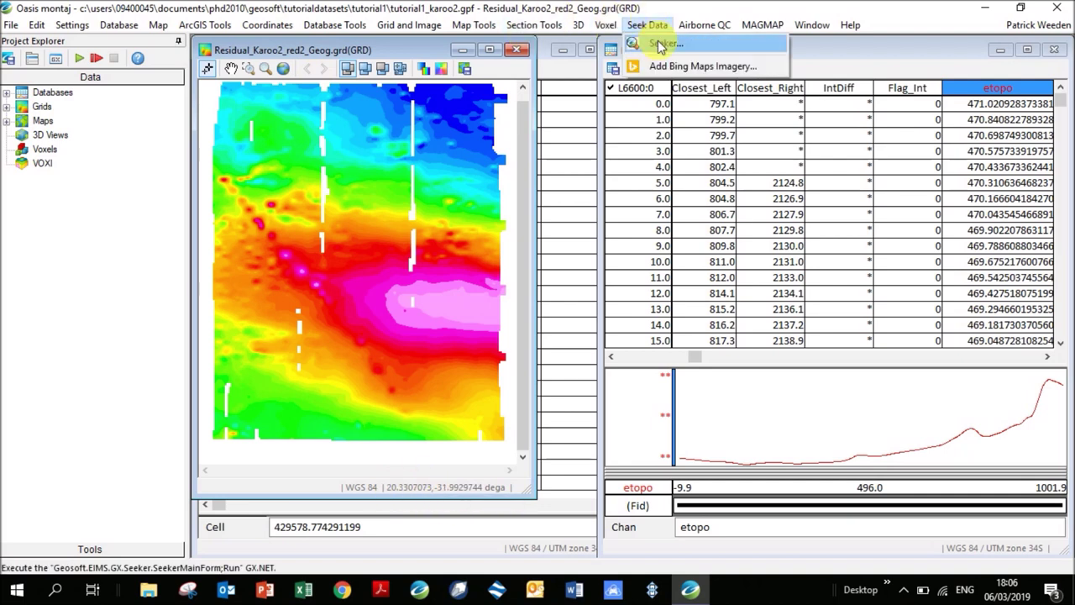
- Launch Seeker and search the grid's WGS 84 area, listing Geosoft Public DAP Server datasets
{"action": "left_click", "coordinate": [660, 42]}
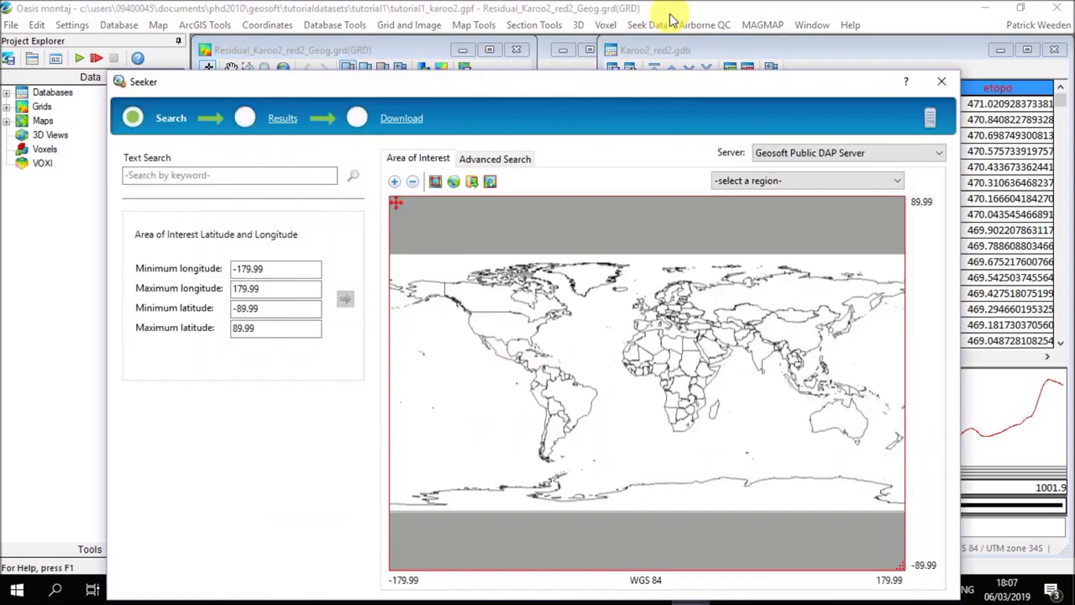
{"action": "left_click_drag", "start_coordinate": [545, 85], "coordinate": [529, 39]}
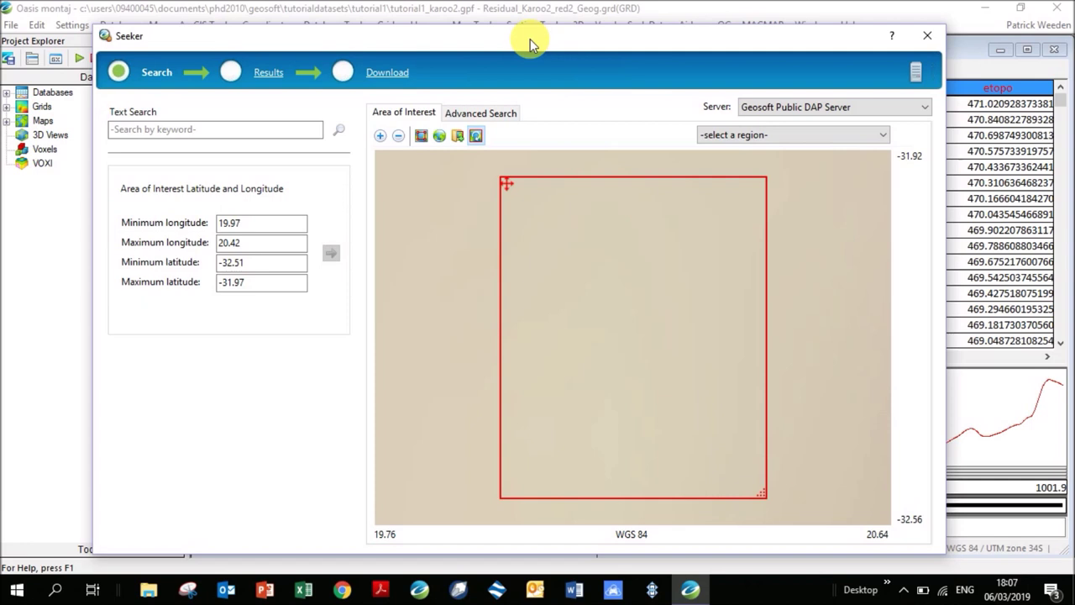
{"action": "left_click", "coordinate": [276, 77]}
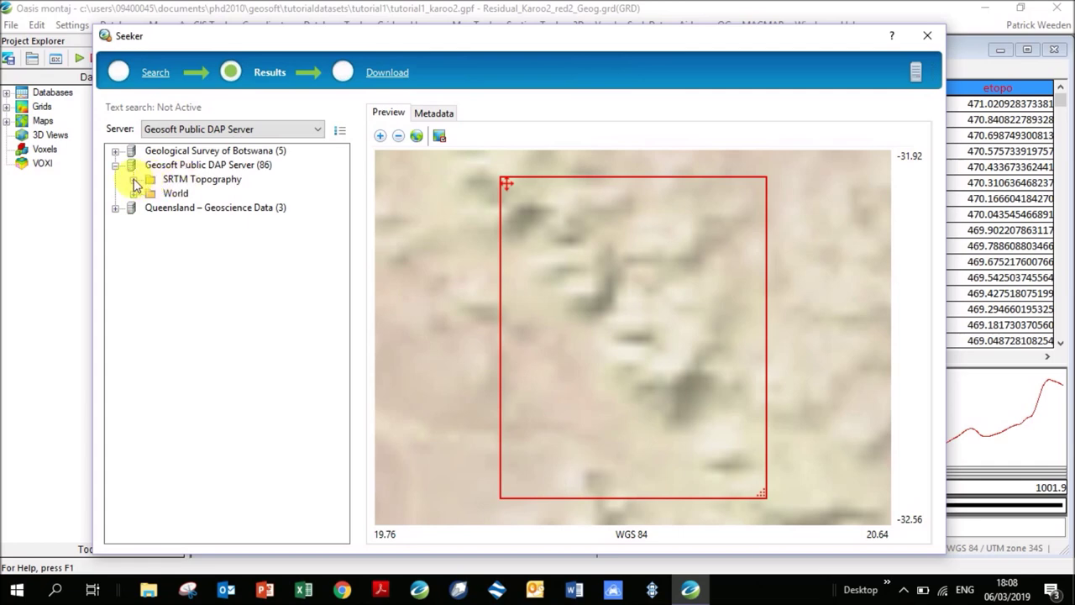
- Under SRTM Topography > SRTM 1 Arc-Second, tick SRTM1 Southern Africa and Madagascar for download
{"action": "left_click", "coordinate": [133, 180]}
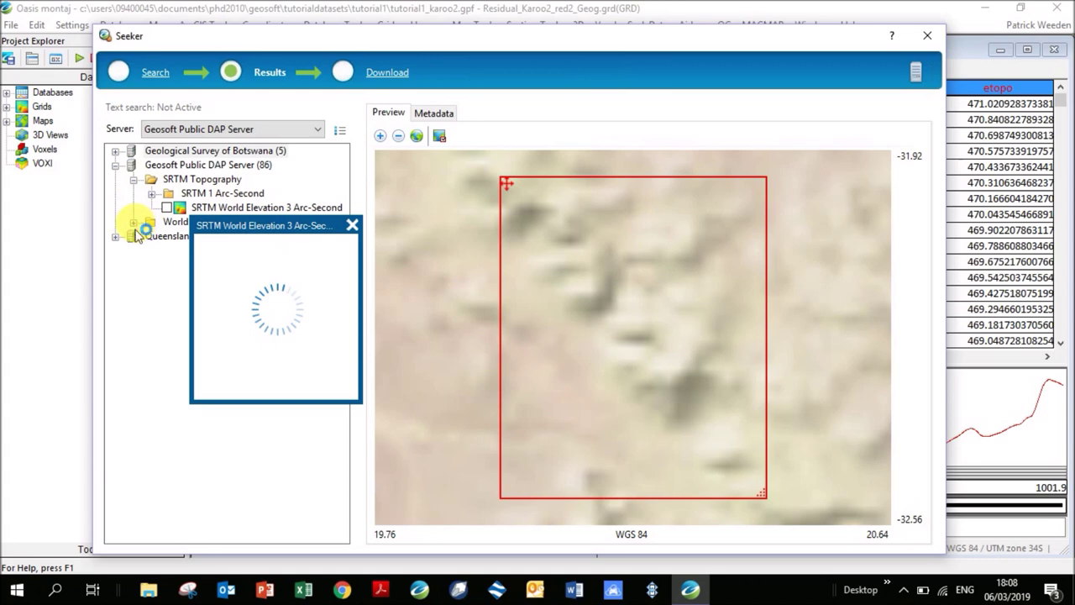
{"action": "left_click", "coordinate": [134, 222]}
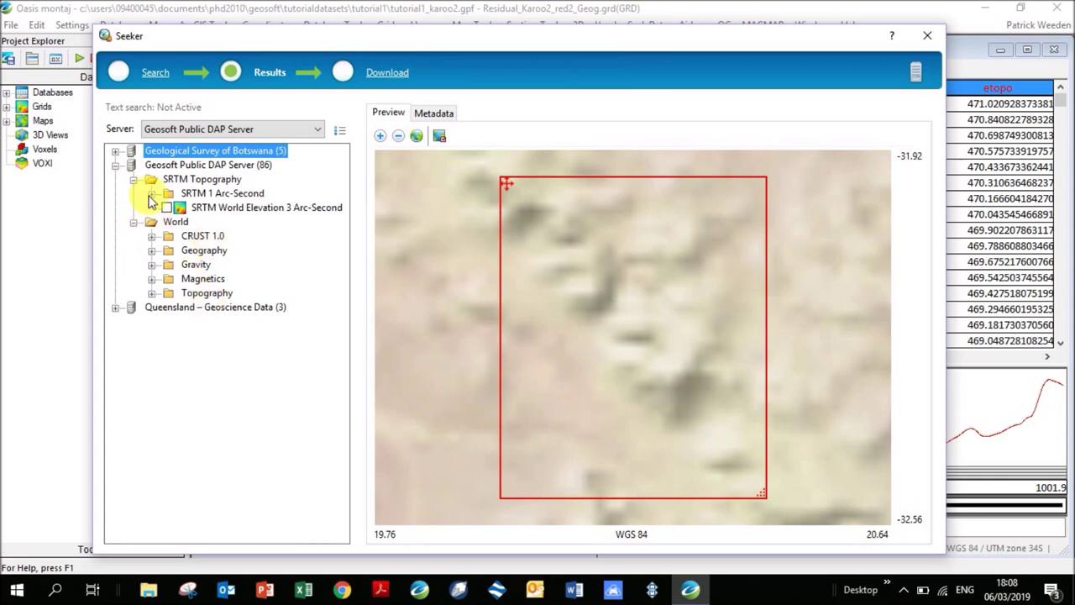
{"action": "left_click", "coordinate": [151, 194]}
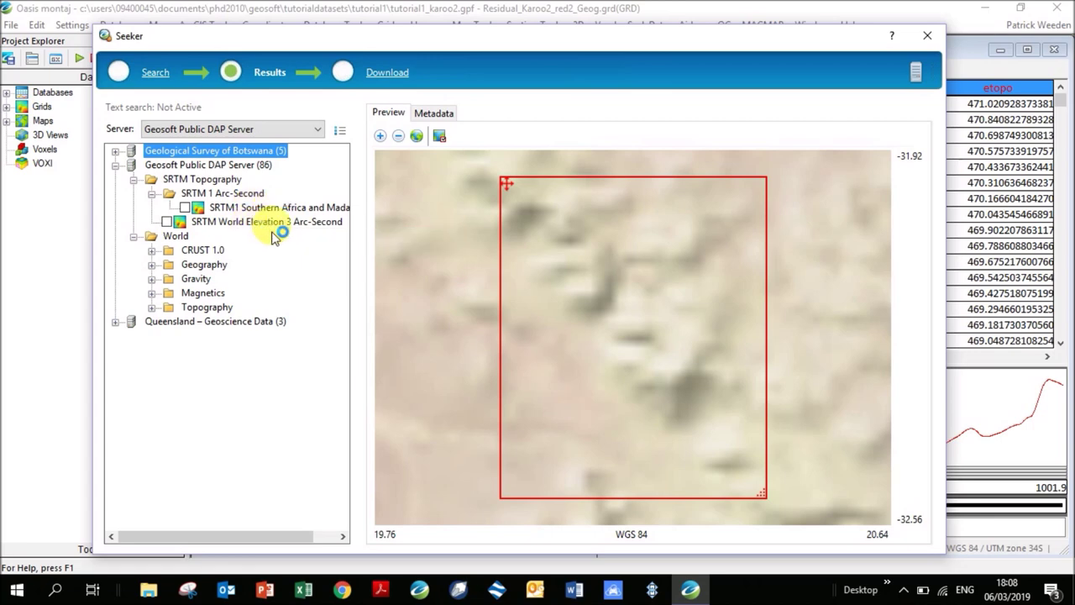
{"action": "left_click", "coordinate": [189, 210]}
{"action": "left_click", "coordinate": [185, 206]}
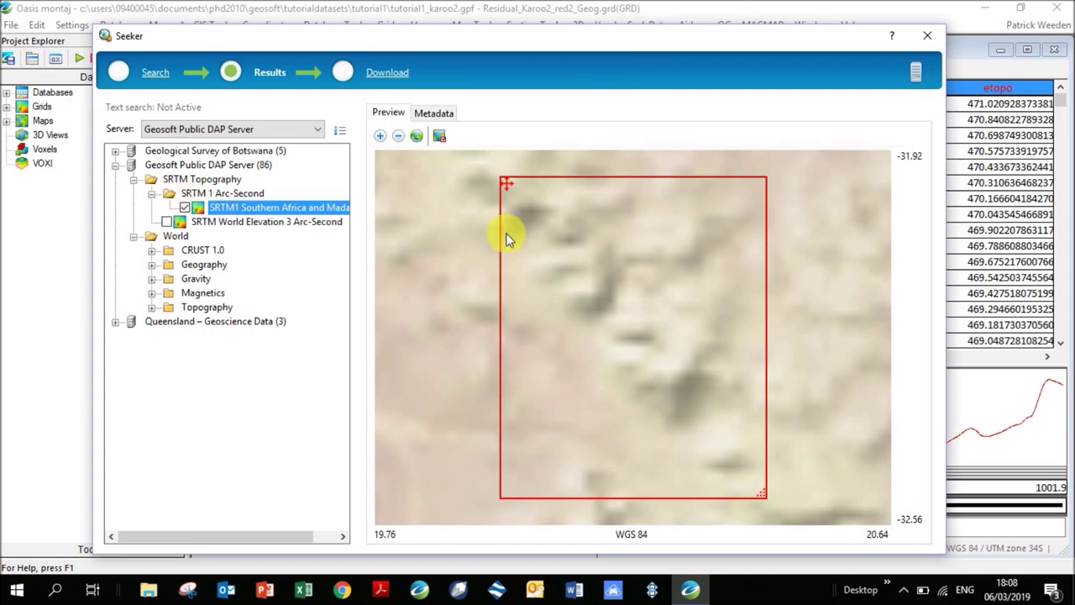
{"action": "left_click", "coordinate": [392, 78]}
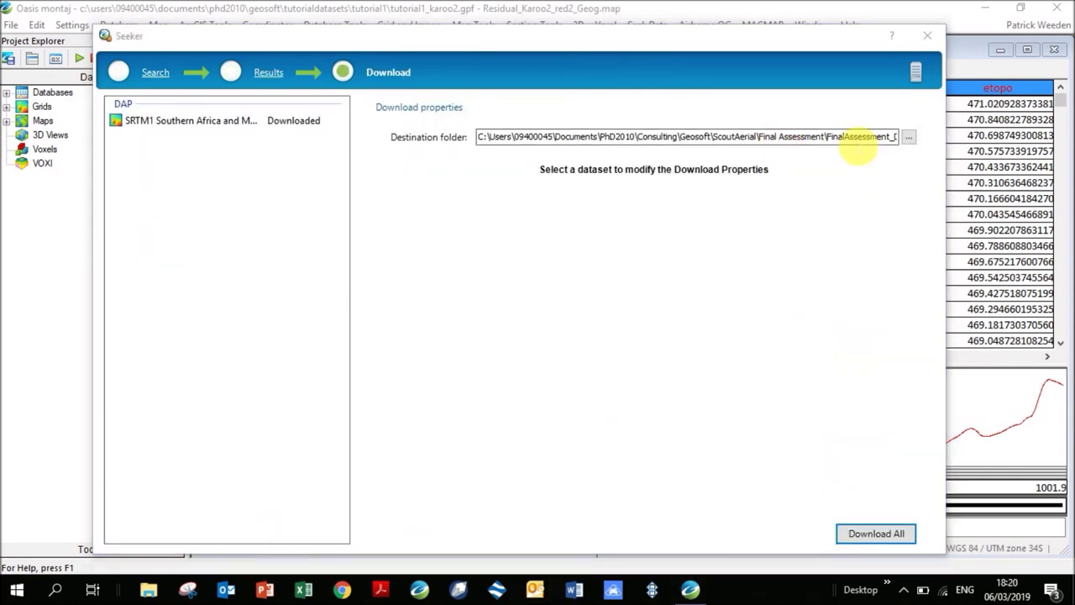
- Download the SRTM1 grid, overwriting the existing file and accepting the terms, then close Seeker
{"action": "left_click", "coordinate": [876, 531]}
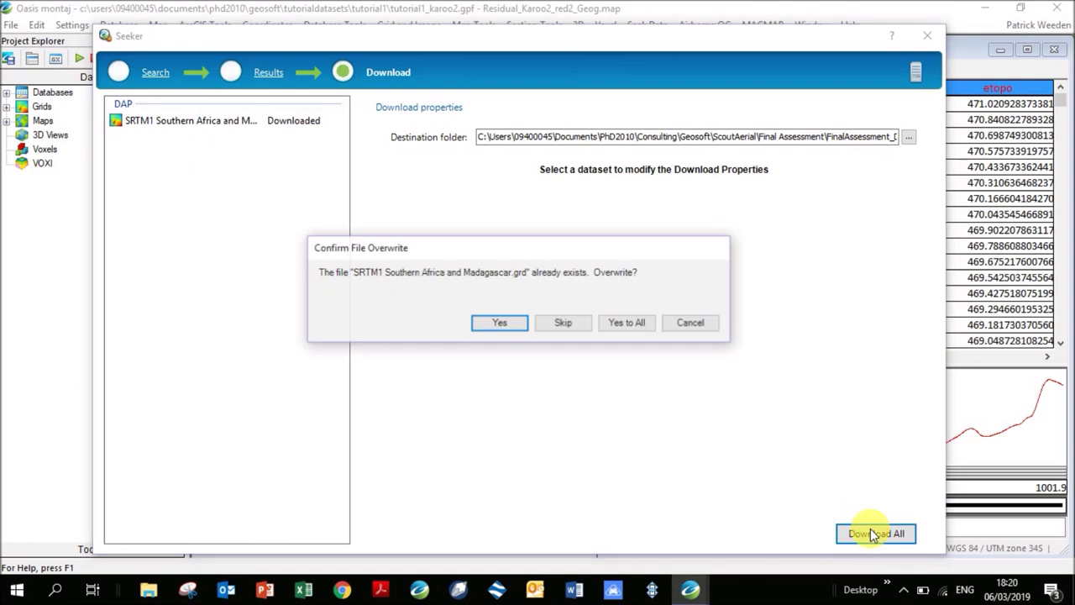
{"action": "left_click", "coordinate": [499, 325]}
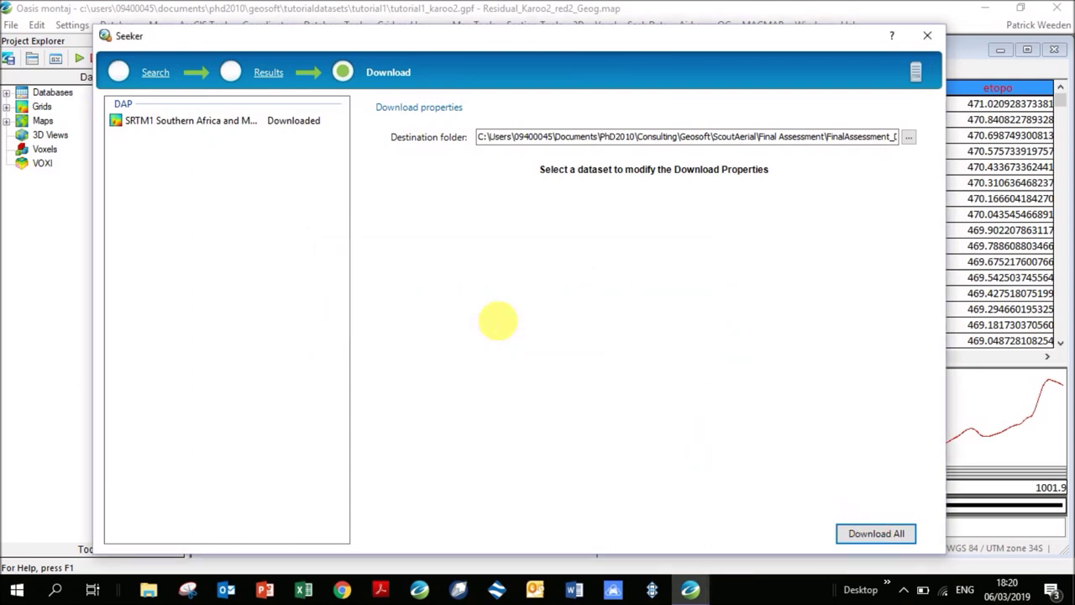
{"action": "left_click", "coordinate": [590, 458]}
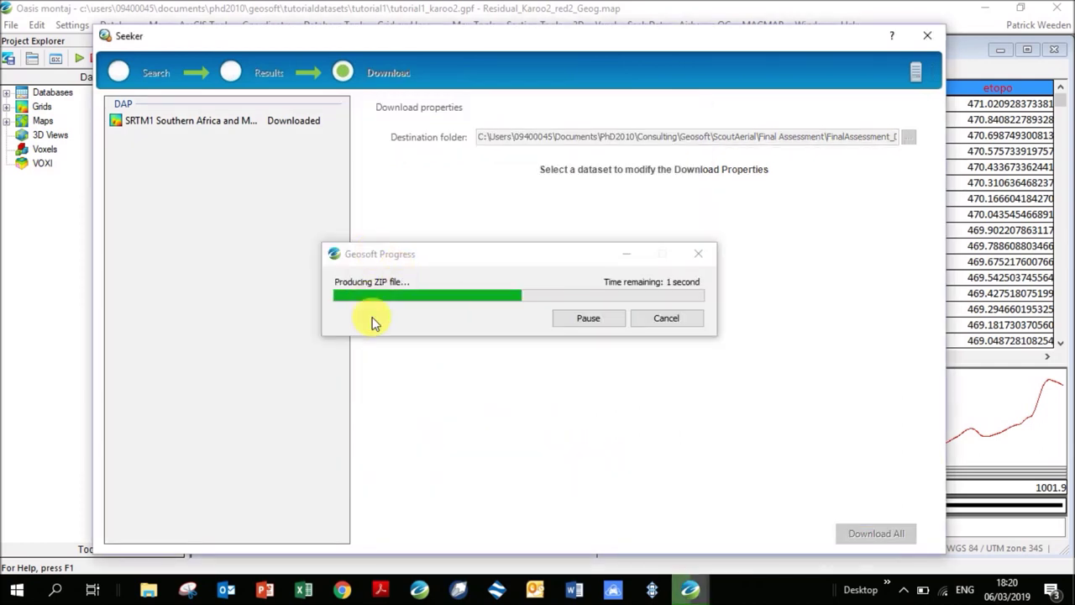
{"action": "right_click", "coordinate": [934, 498]}
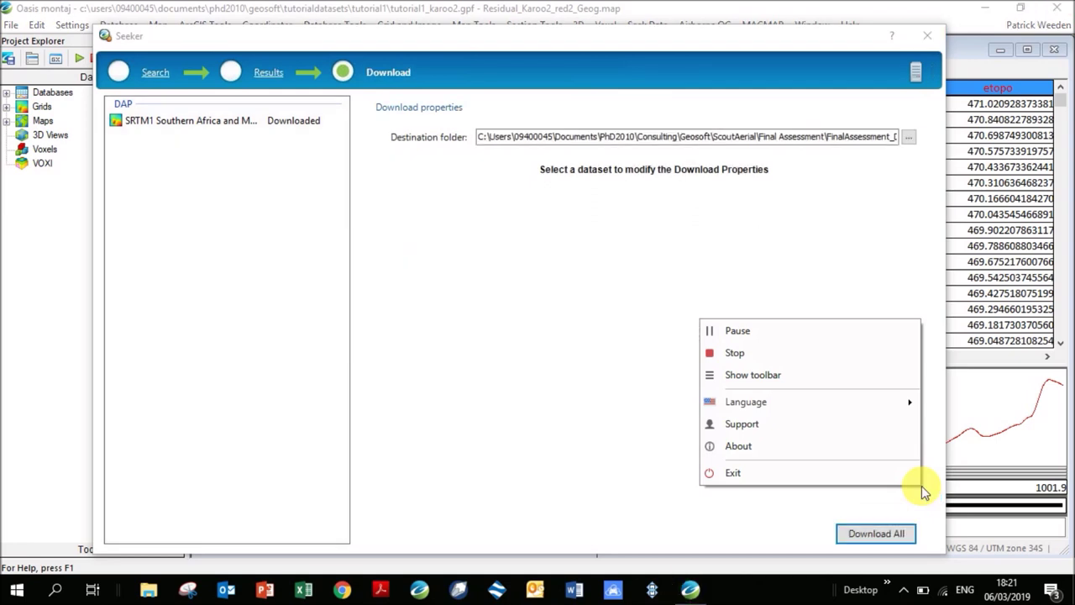
{"action": "left_click", "coordinate": [819, 252]}
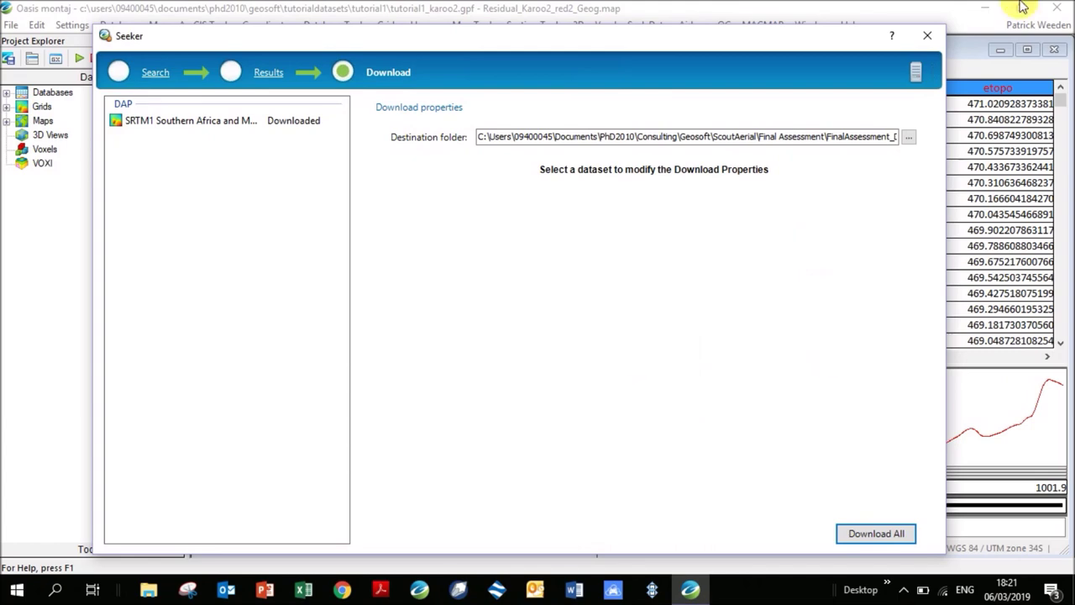
{"action": "left_click", "coordinate": [932, 36]}
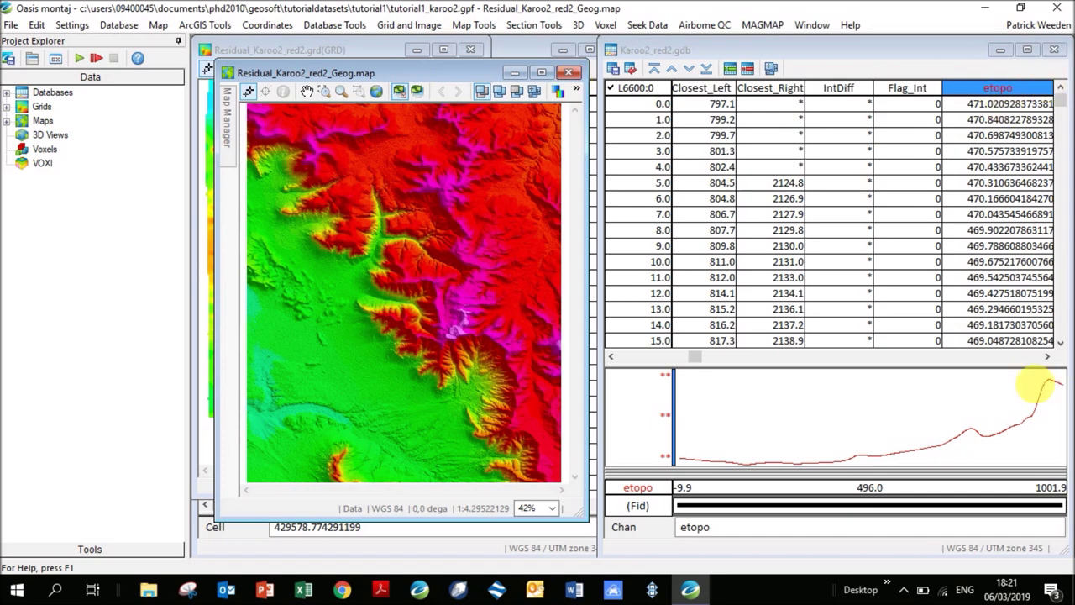
- Create an empty etopo_Seeker channel in Karoo2_red2.gdb right after the etopo column
{"action": "left_click", "coordinate": [1052, 360]}
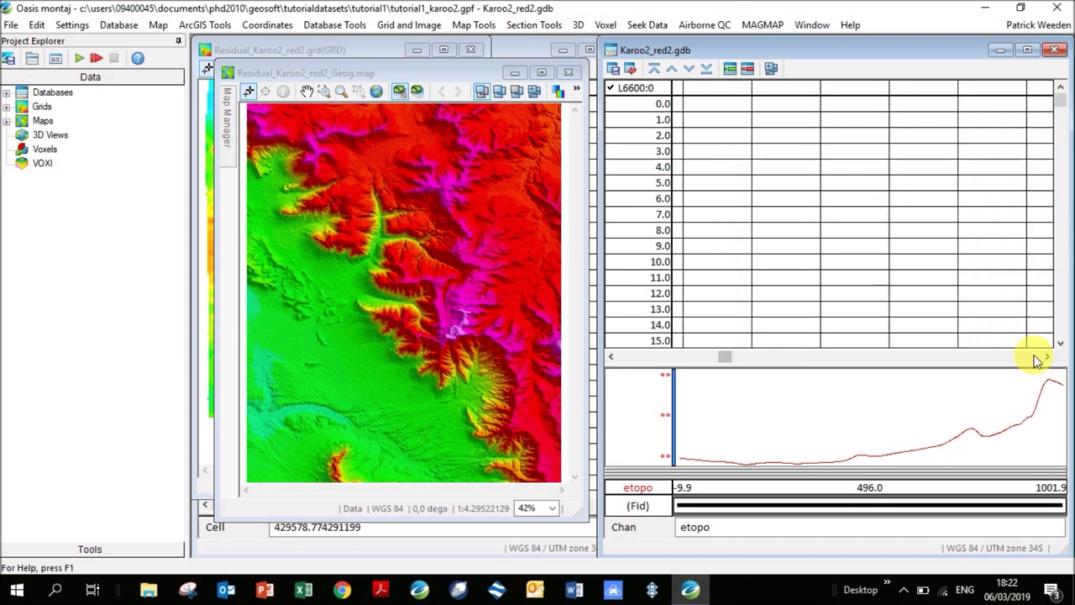
{"action": "left_click", "coordinate": [610, 356]}
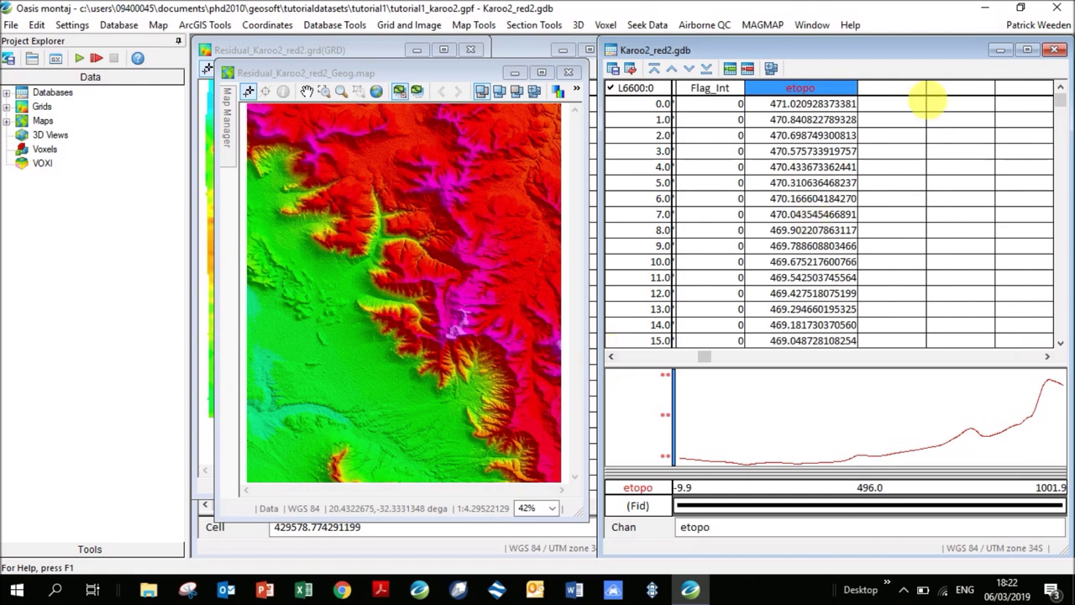
{"action": "left_click", "coordinate": [901, 93]}
{"action": "type", "text": "et"}
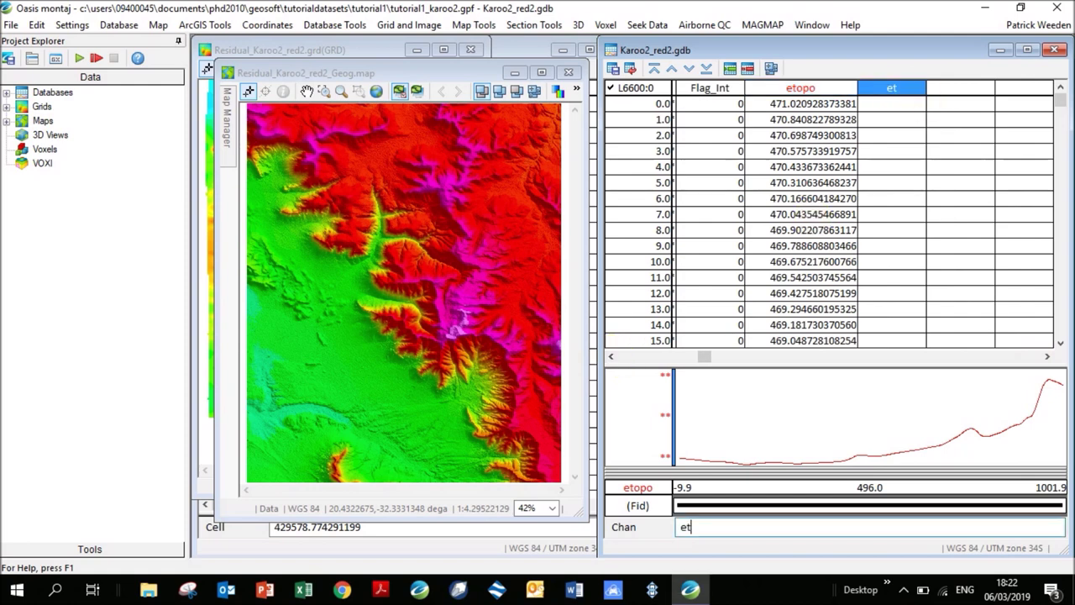
{"action": "type", "text": "opo_Seeker"}
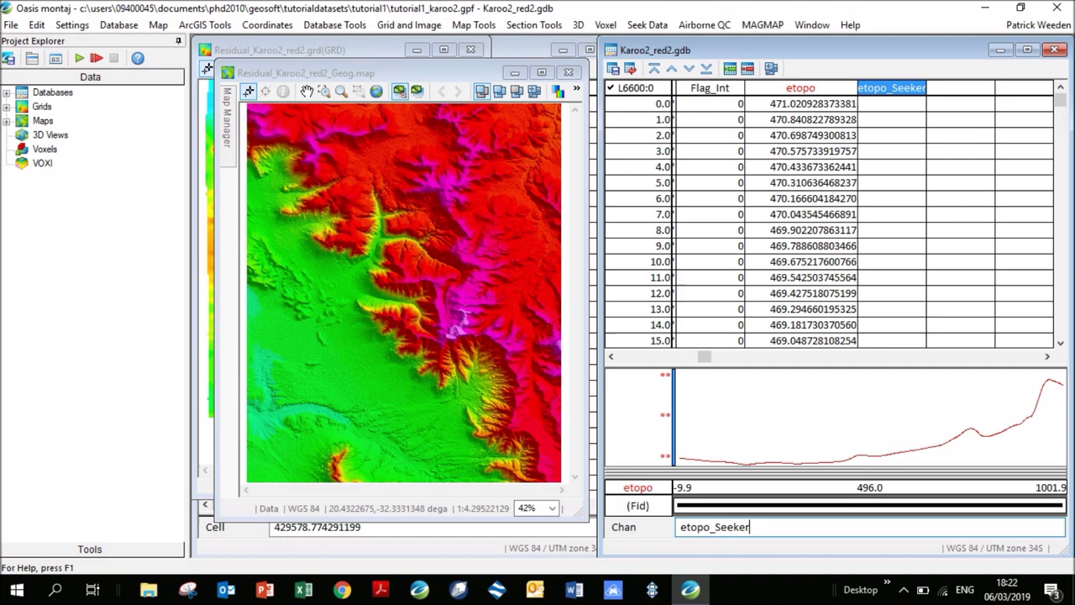
{"action": "key", "text": "Return"}
{"action": "key", "text": "Return"}
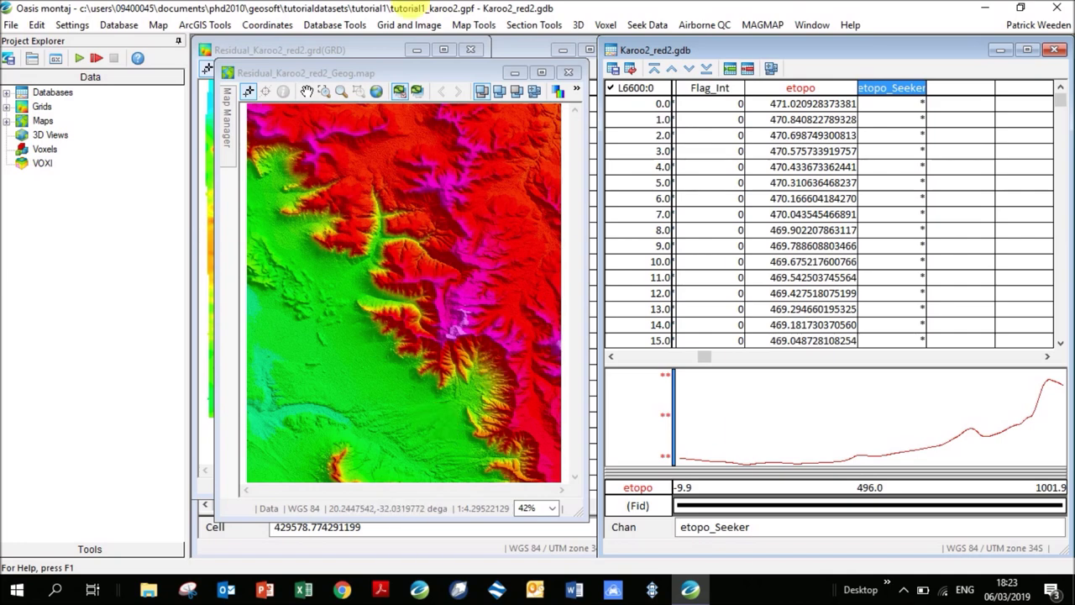
{"action": "left_click", "coordinate": [428, 25]}
- Open Sample a Grid with Lon2 as X, Lat2 as Y, and output channel etopo_Seeker
{"action": "mouse_move", "coordinate": [420, 141]}
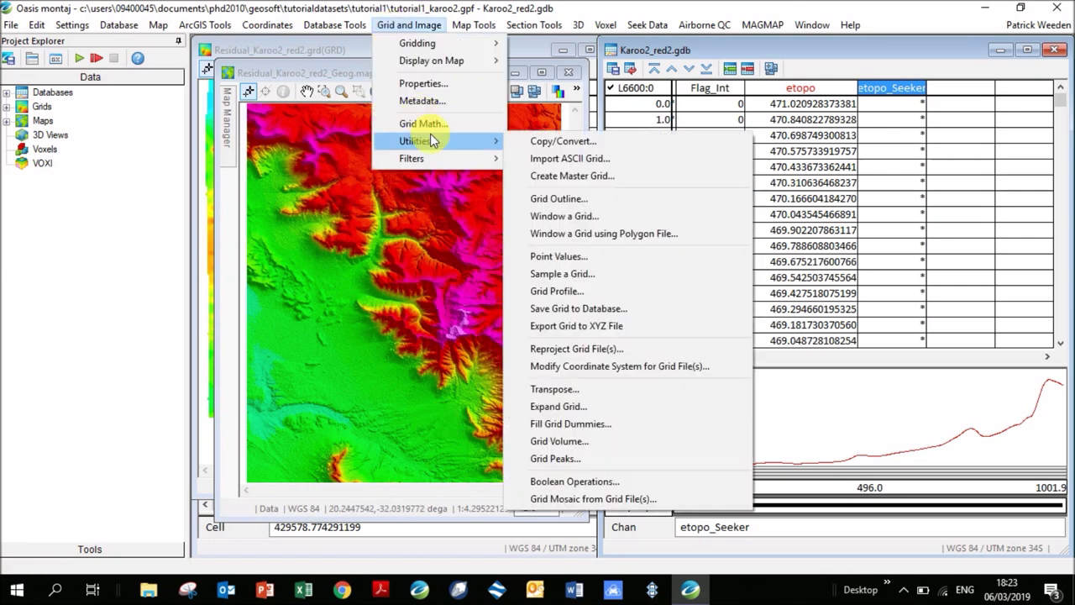
{"action": "left_click", "coordinate": [601, 273]}
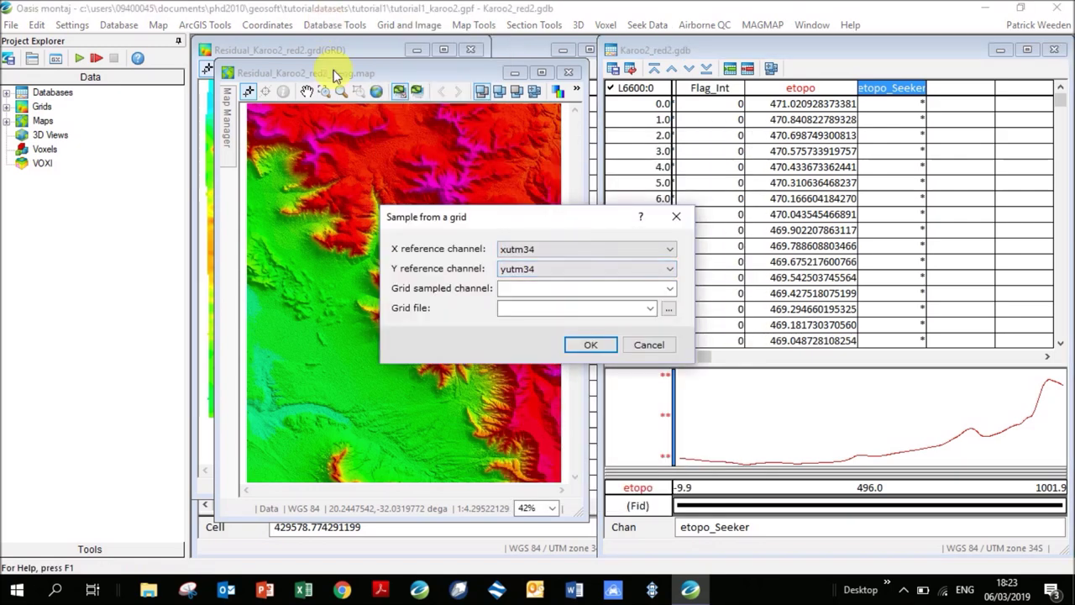
{"action": "left_click", "coordinate": [588, 255]}
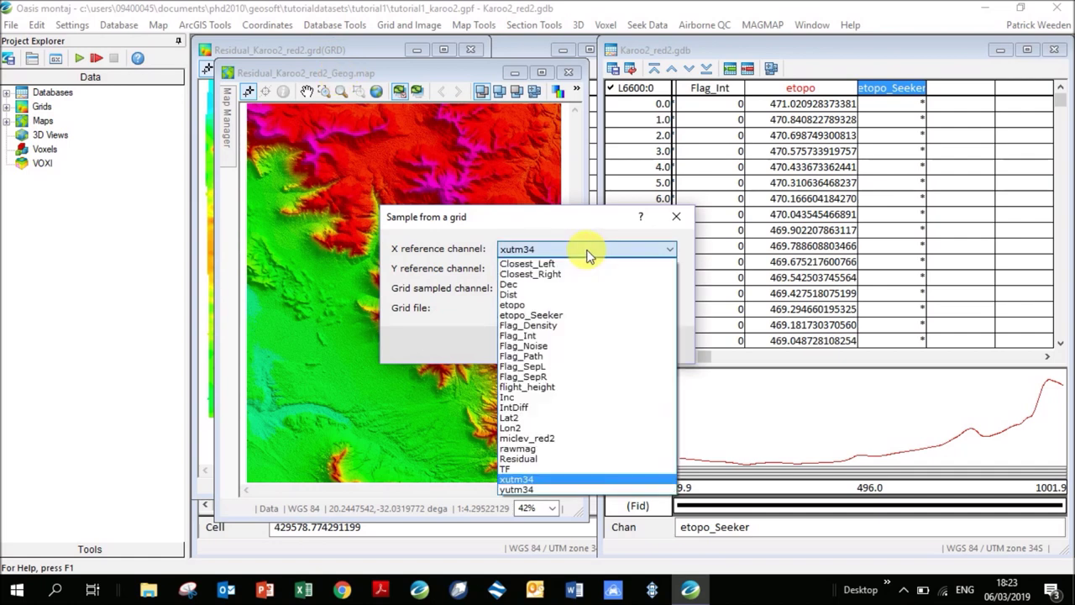
{"action": "left_click", "coordinate": [521, 435]}
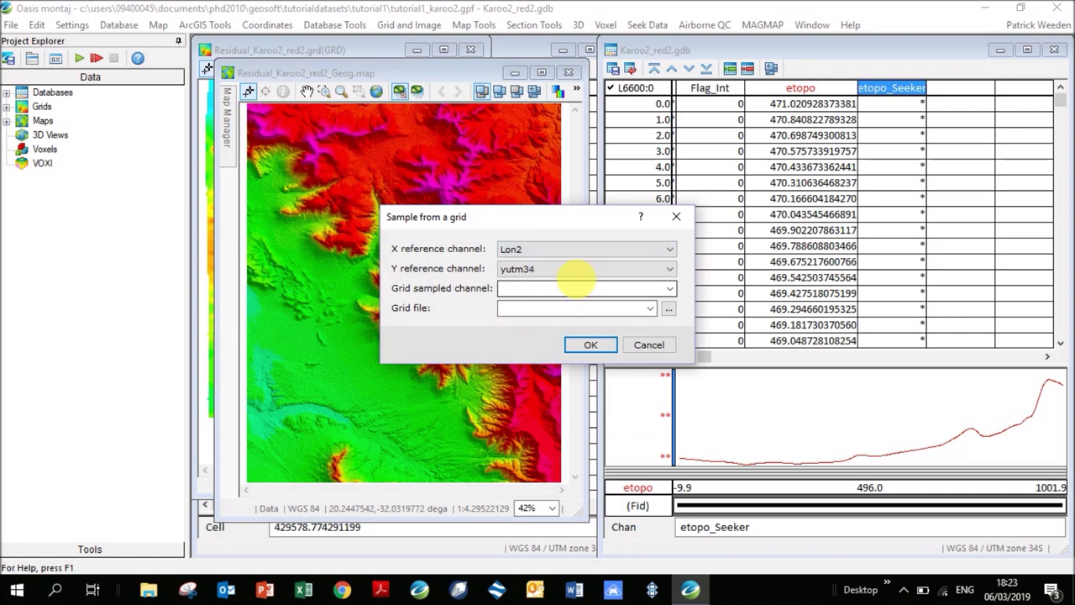
{"action": "left_click", "coordinate": [592, 271]}
{"action": "left_click", "coordinate": [520, 438]}
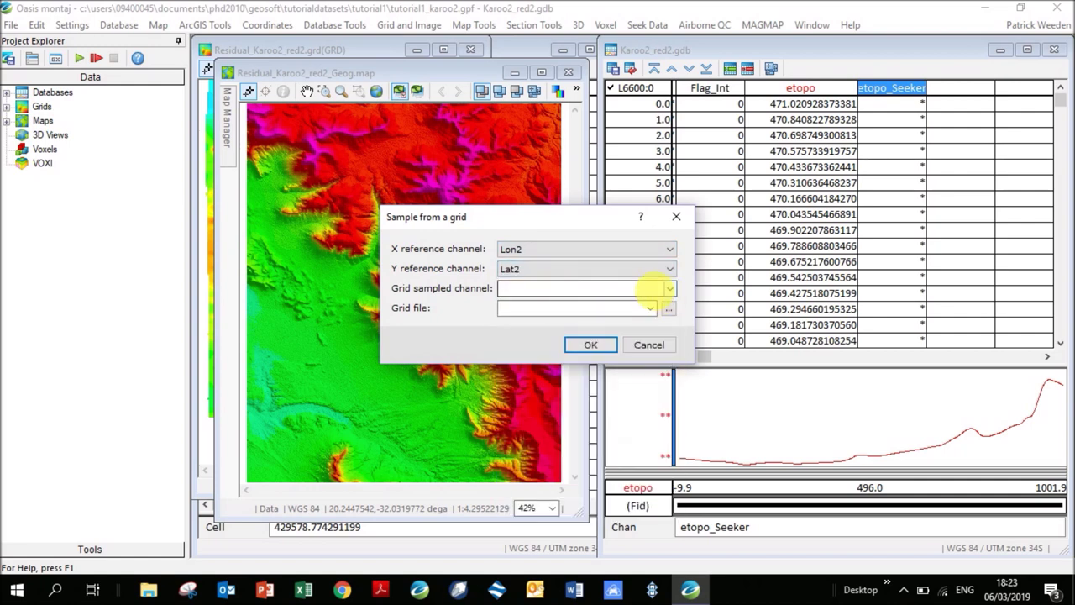
{"action": "left_click", "coordinate": [669, 288]}
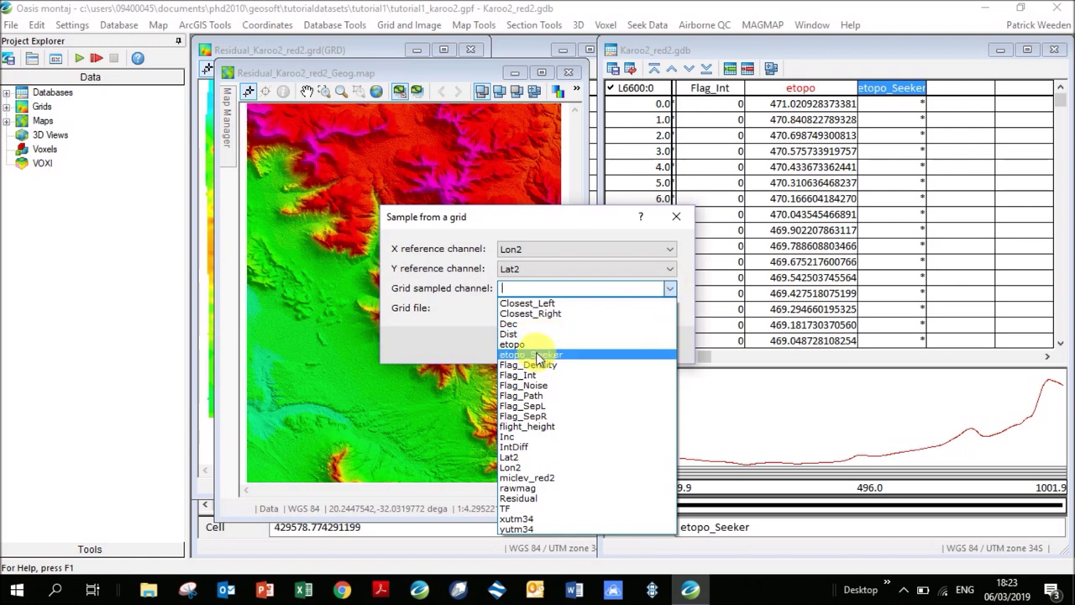
{"action": "left_click", "coordinate": [536, 353]}
- Choose the SRTM1 Southern Africa and Madagascar .grd as the grid file to sample
{"action": "left_click", "coordinate": [649, 311]}
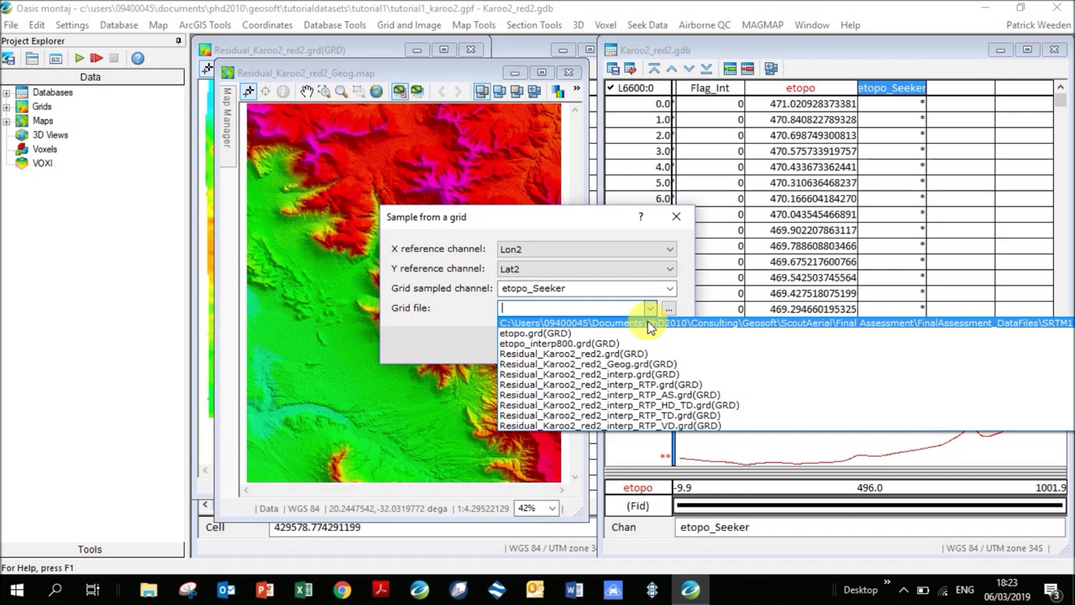
{"action": "left_click", "coordinate": [612, 223]}
{"action": "left_click_drag", "start_coordinate": [611, 222], "coordinate": [388, 205]}
{"action": "left_click", "coordinate": [426, 293]}
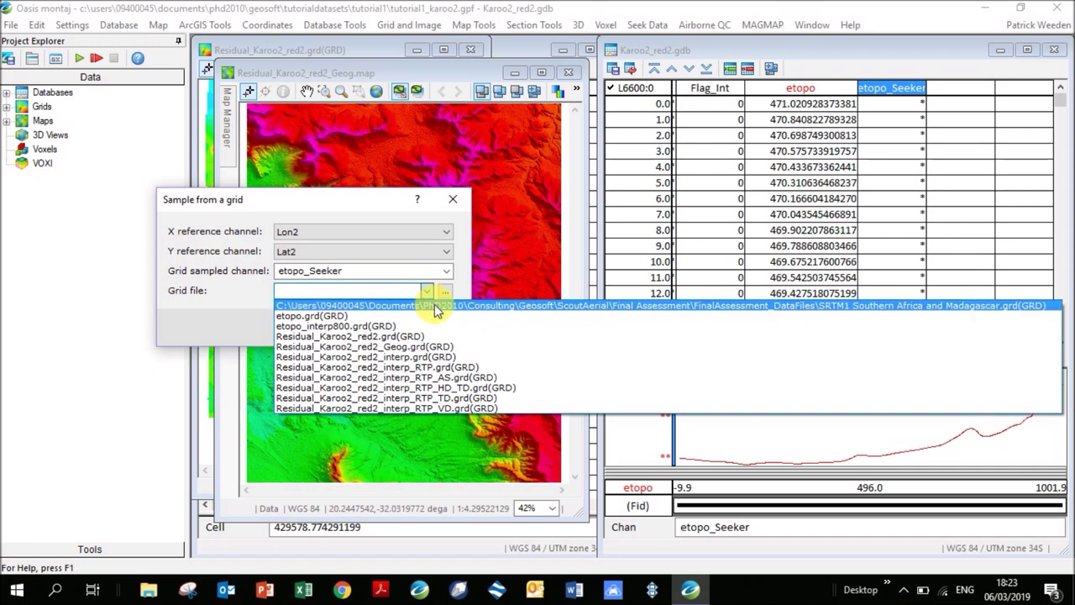
{"action": "left_click", "coordinate": [841, 307]}
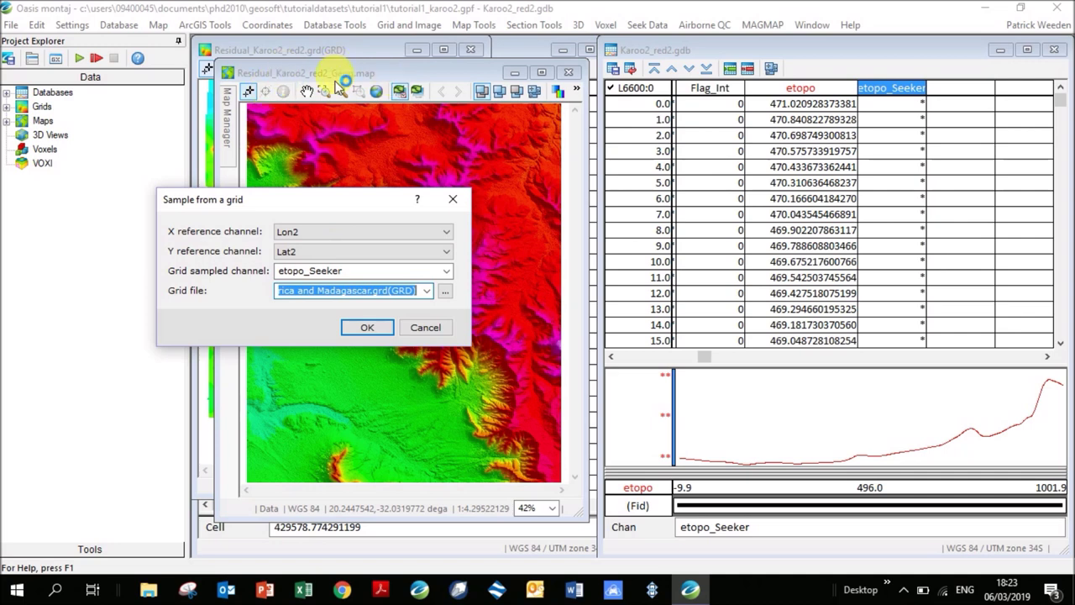
{"action": "left_click", "coordinate": [428, 291]}
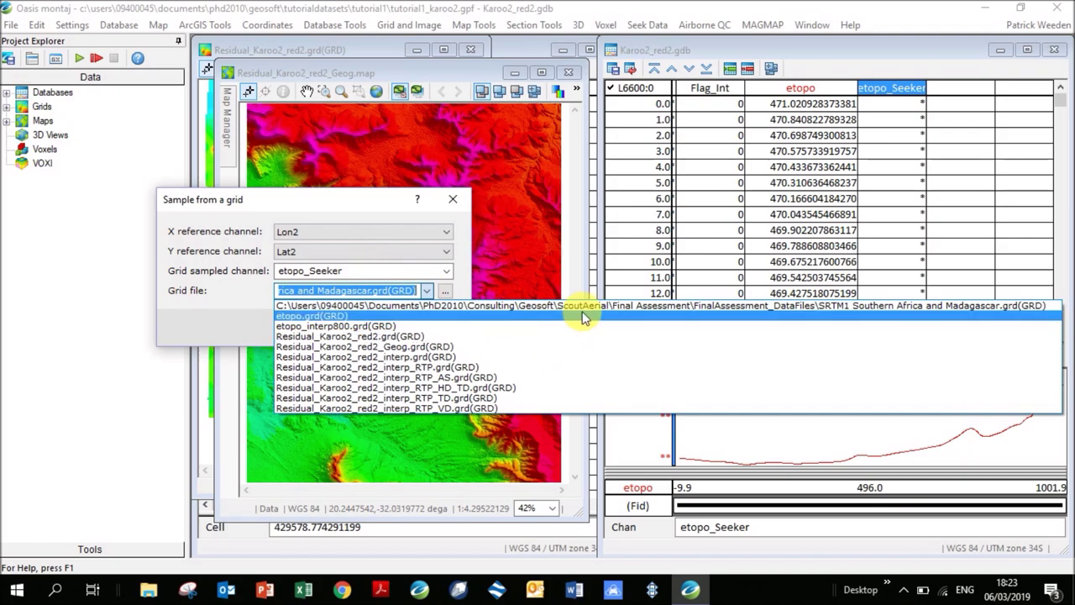